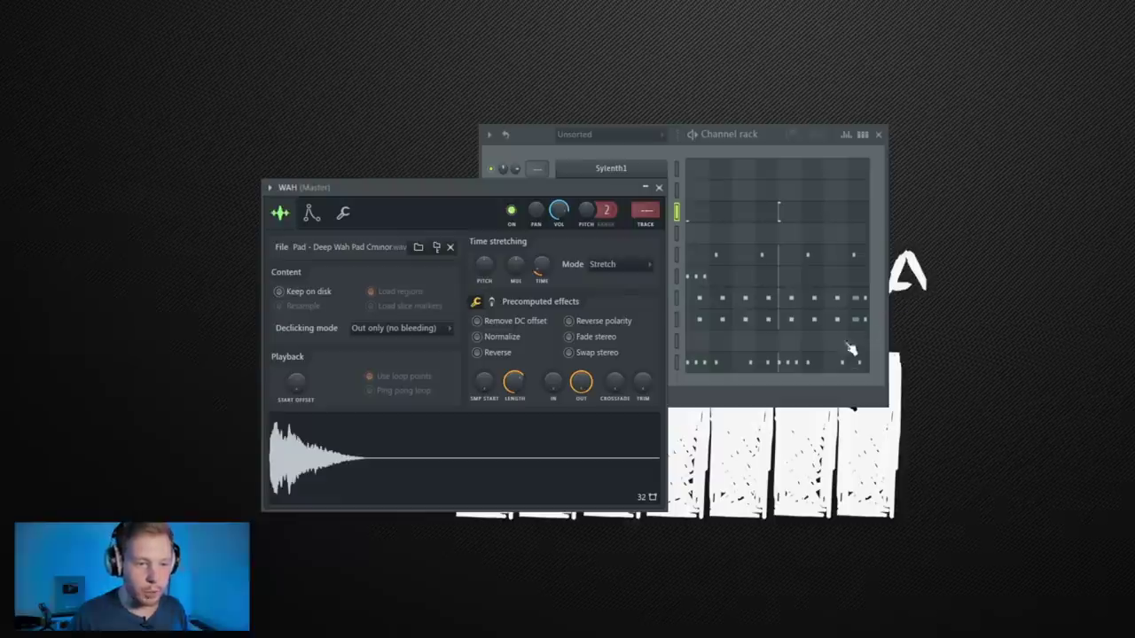
Step: Add a Nexus channel above WAH and load the YHM PN Piano preset from the saved piano search
left_click(659, 189)
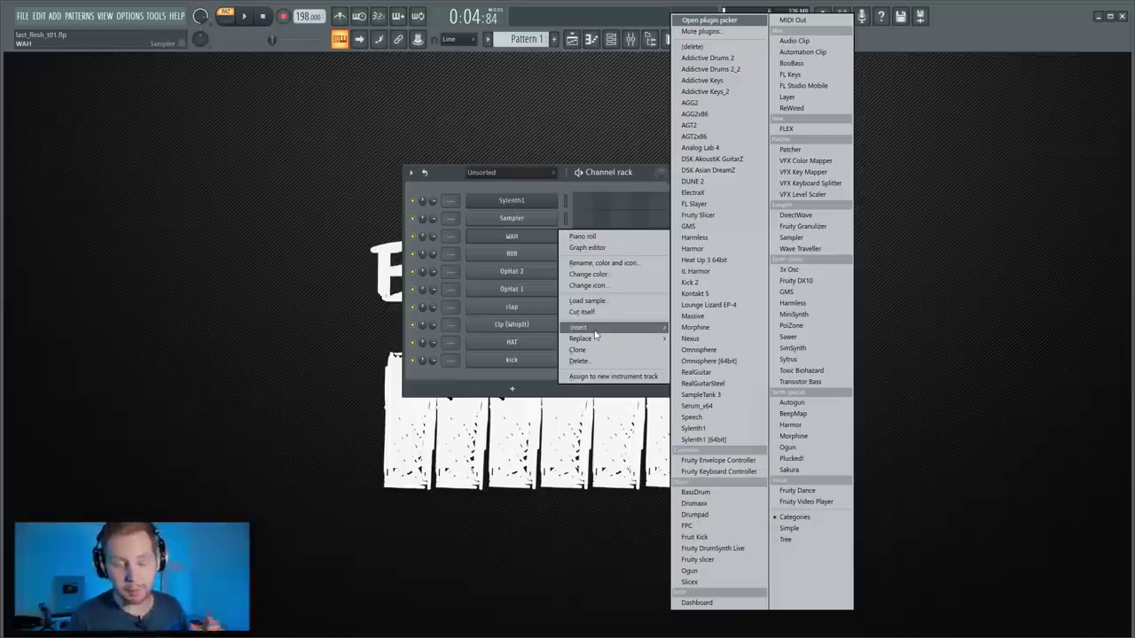
left_click(690, 339)
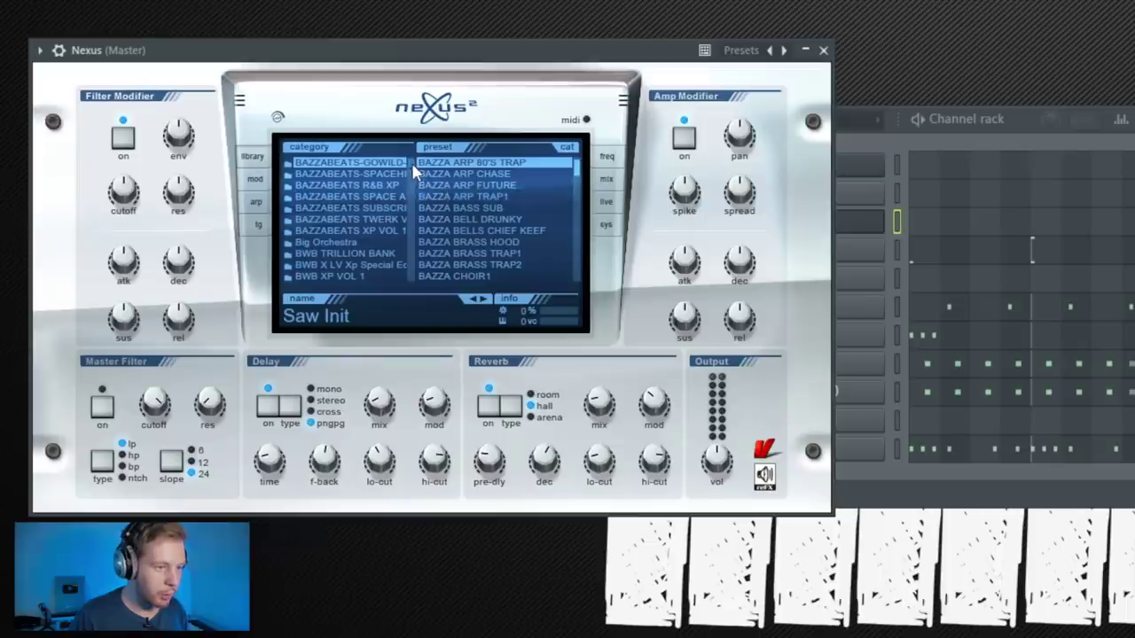
left_click_drag(413, 169, 410, 306)
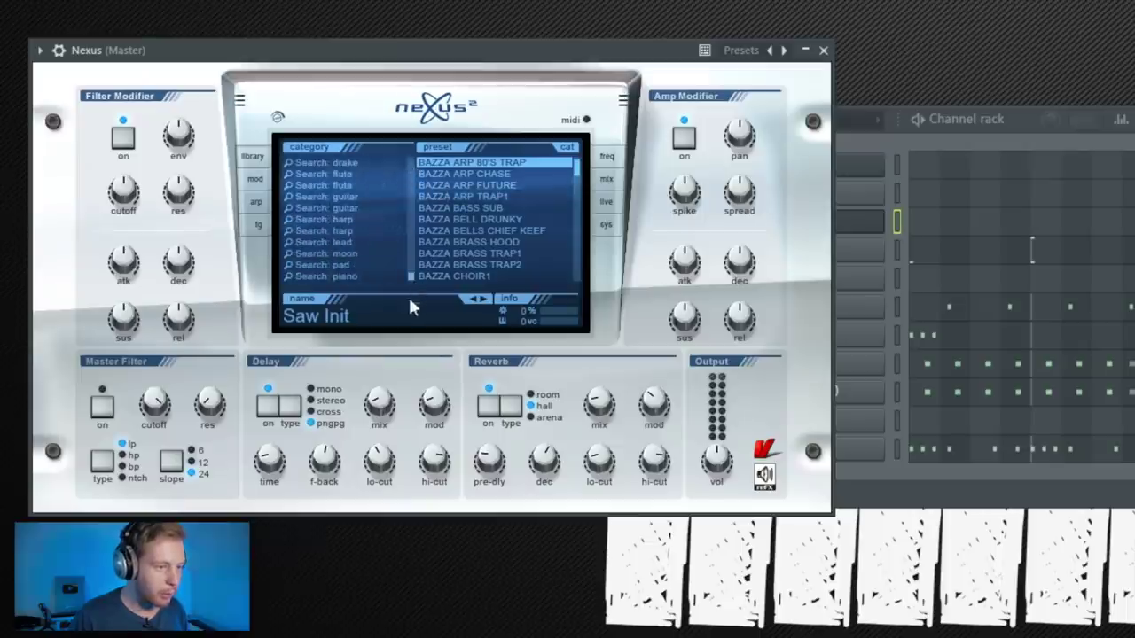
left_click(344, 277)
left_click_drag(579, 170, 569, 290)
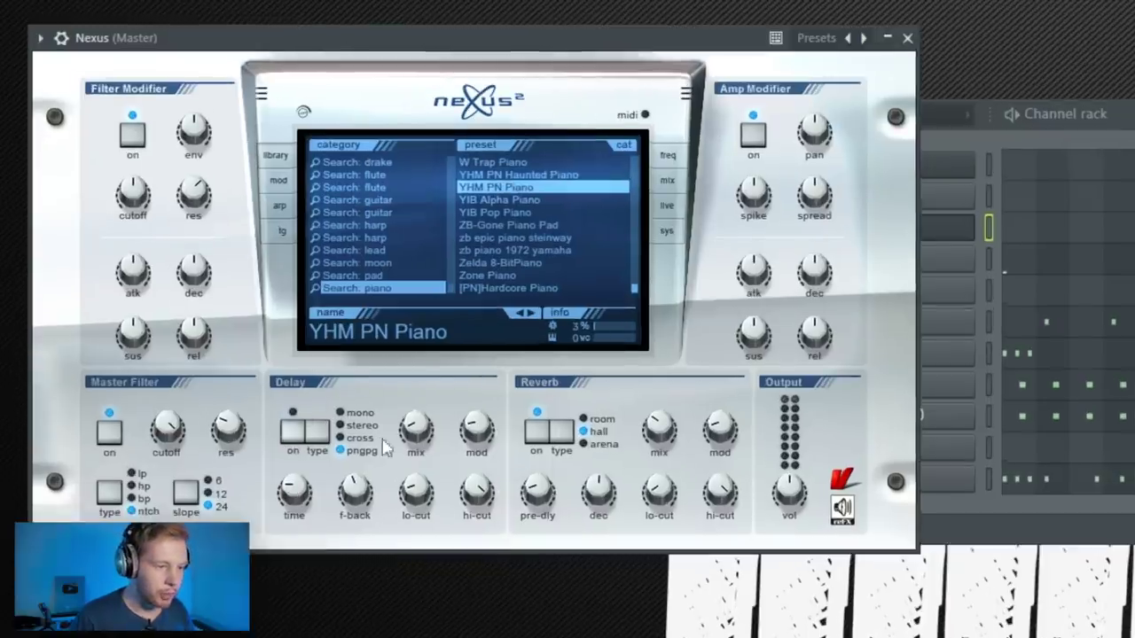
Step: Switch off the reverb of the Nexus piano preset and close its window
left_click(534, 433)
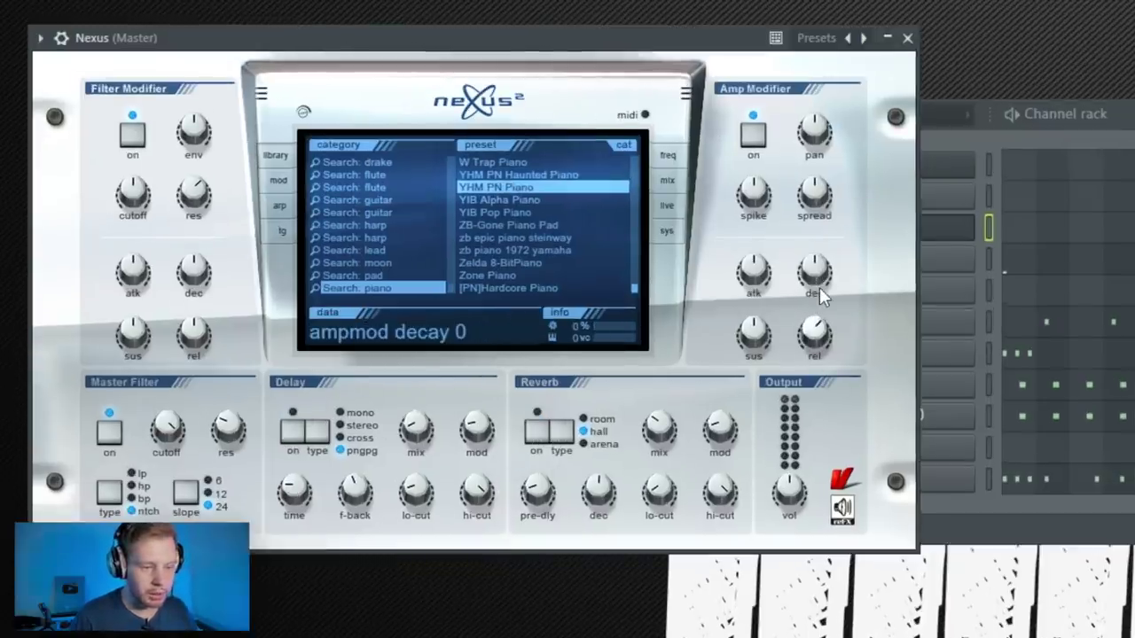
left_click(908, 39)
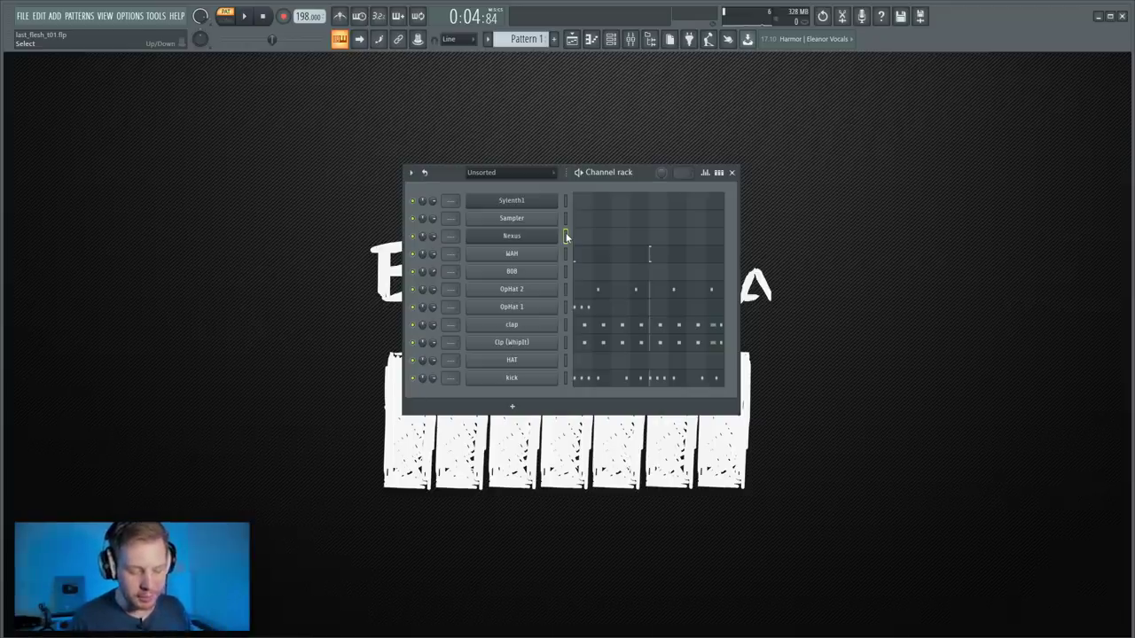
Step: Record a piano melody into the Nexus channel with the metronome and wait-for-input recording enabled
key("r")
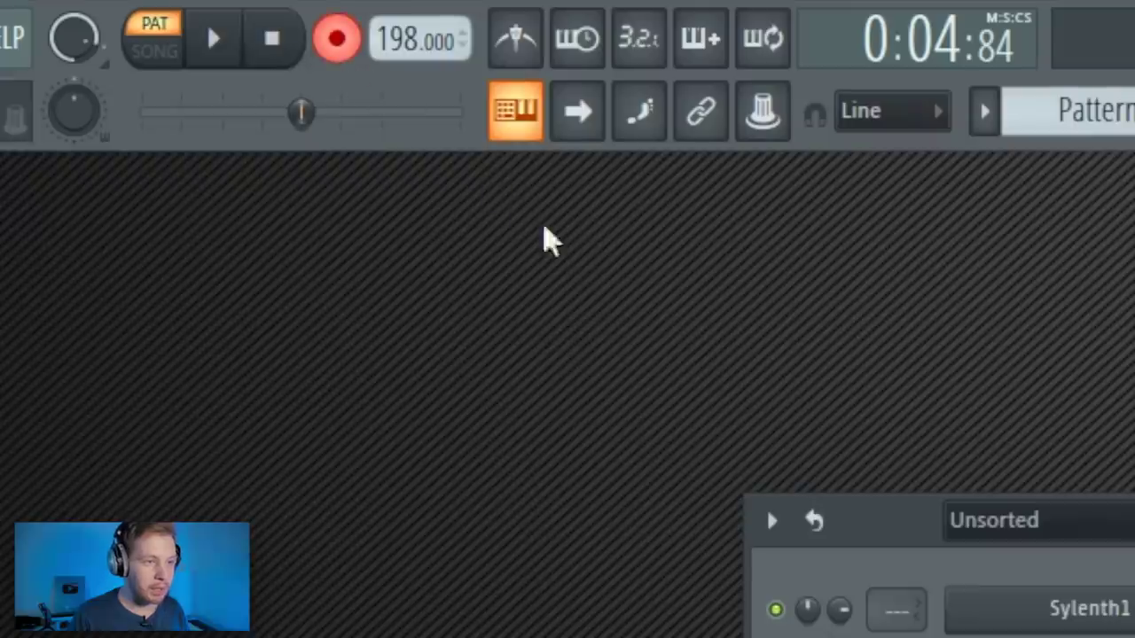
left_click(361, 19)
left_click(531, 40)
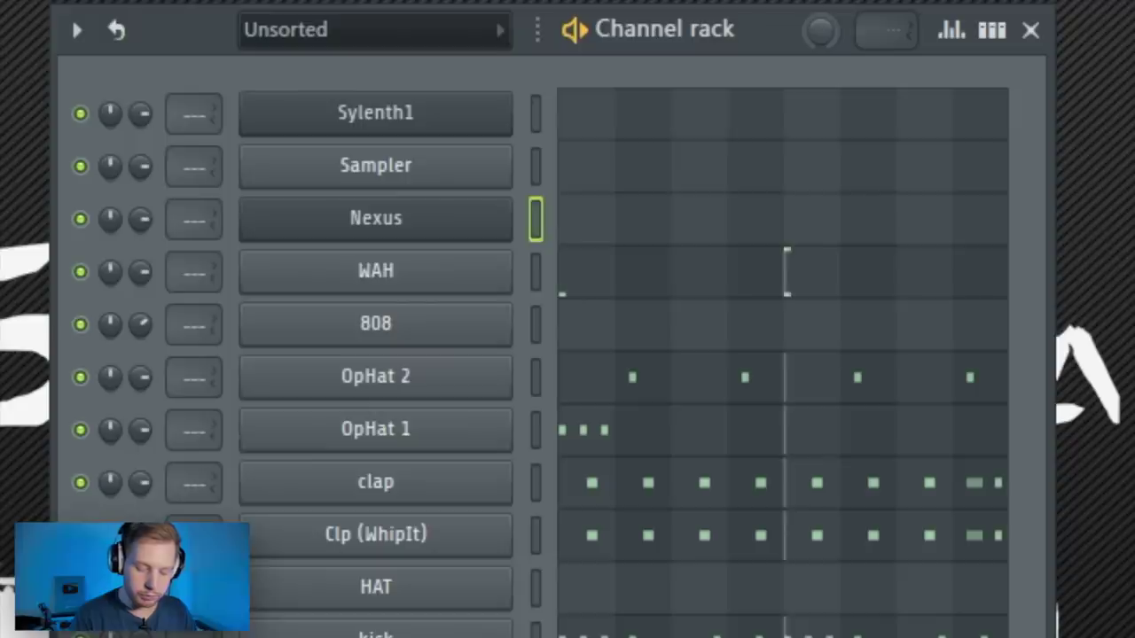
key("space")
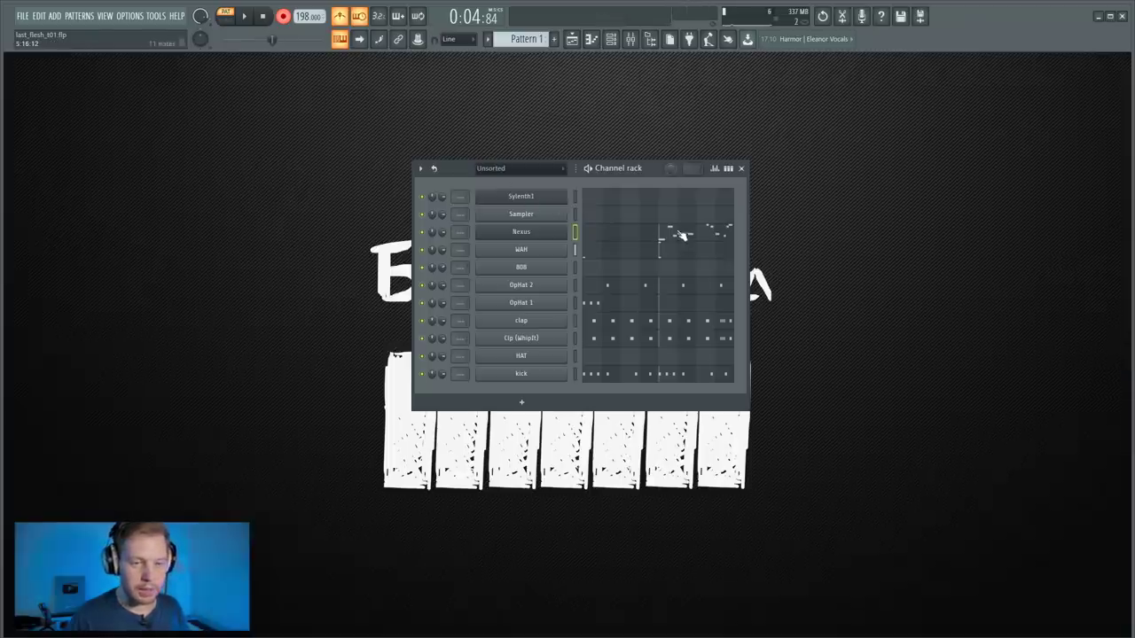
Step: Shorten the recorded Nexus notes to equal lengths, move the melody to the start of bar 1 and play it back
left_click(679, 235)
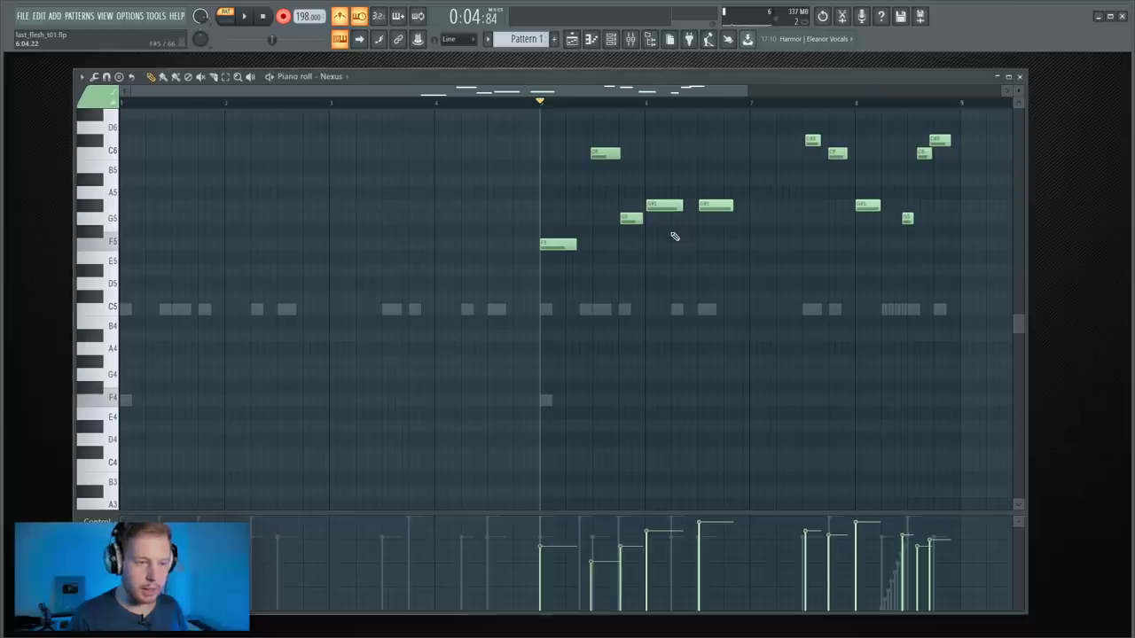
key("shift+d")
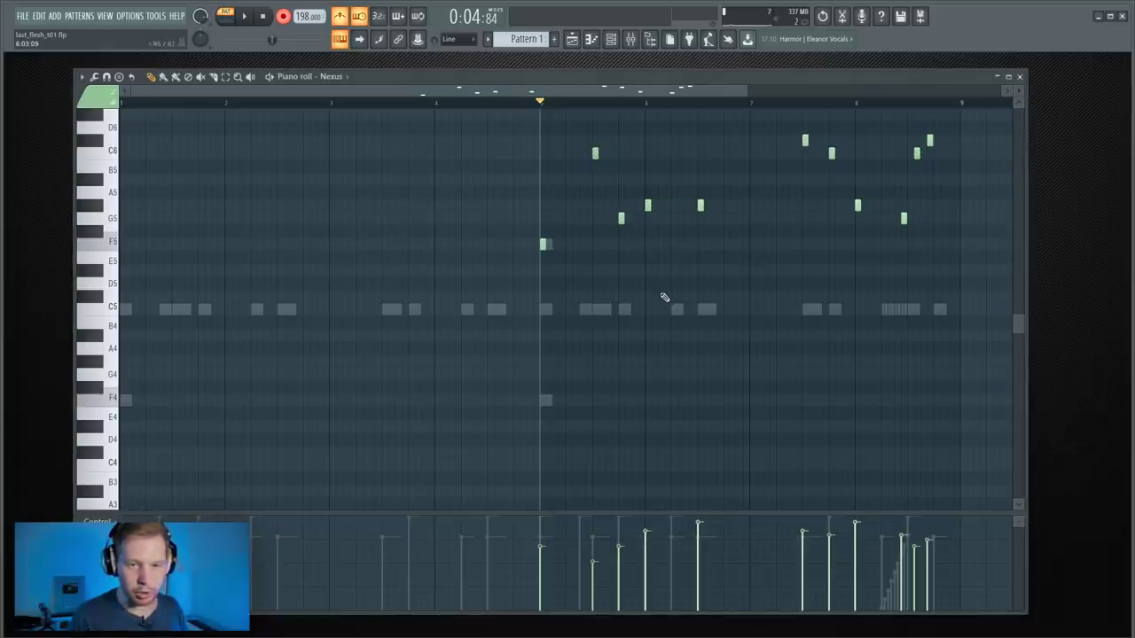
scroll(673, 297, "up", 3)
left_click_drag(986, 172, 127, 362)
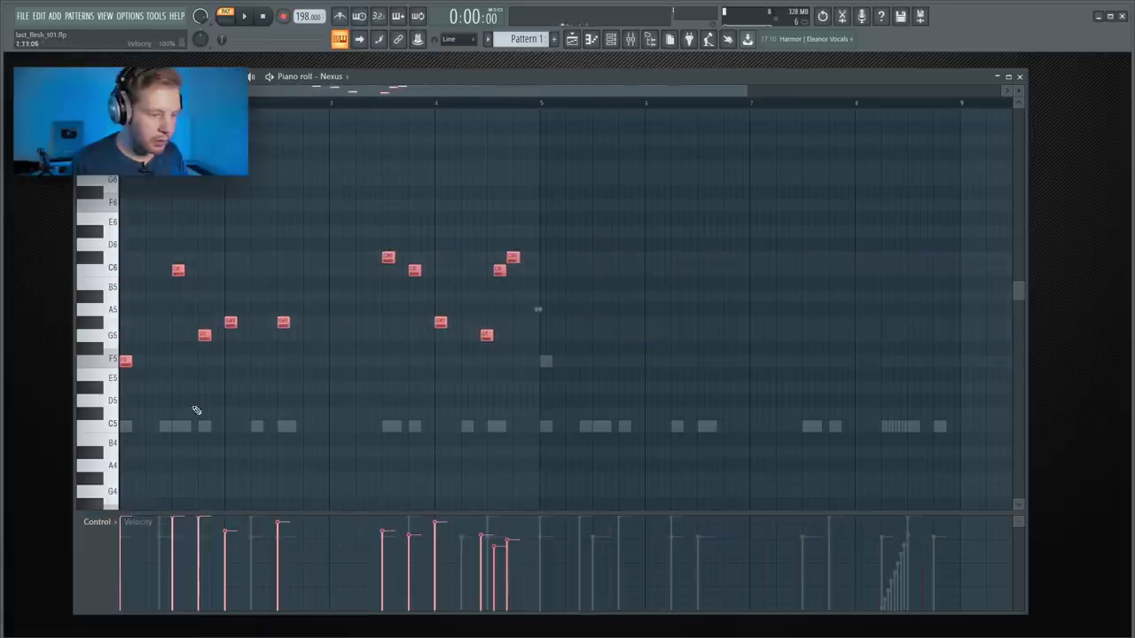
key("space")
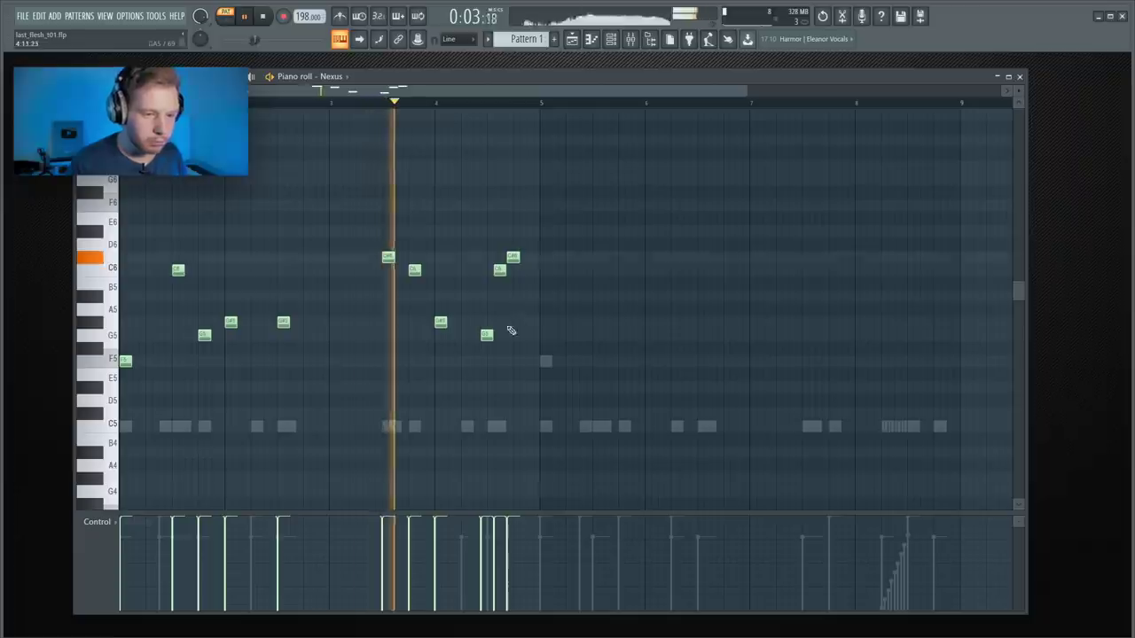
key("space")
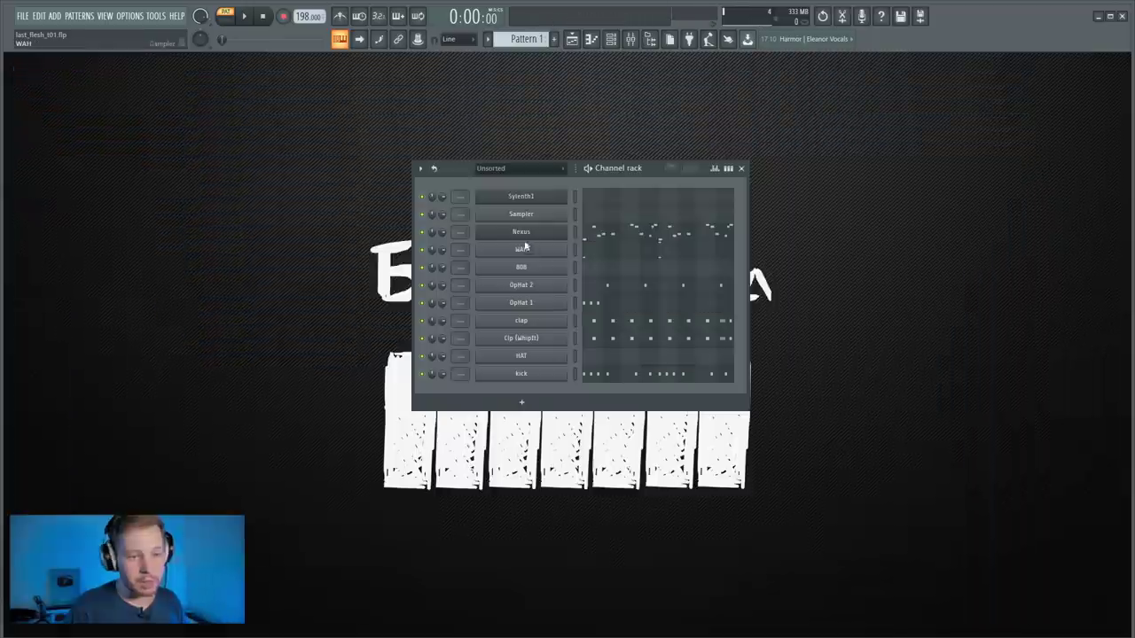
Step: Insert a FLEX channel and load the Crisp Anabass preset from the Saif Sameer Synthwave pack
right_click(527, 234)
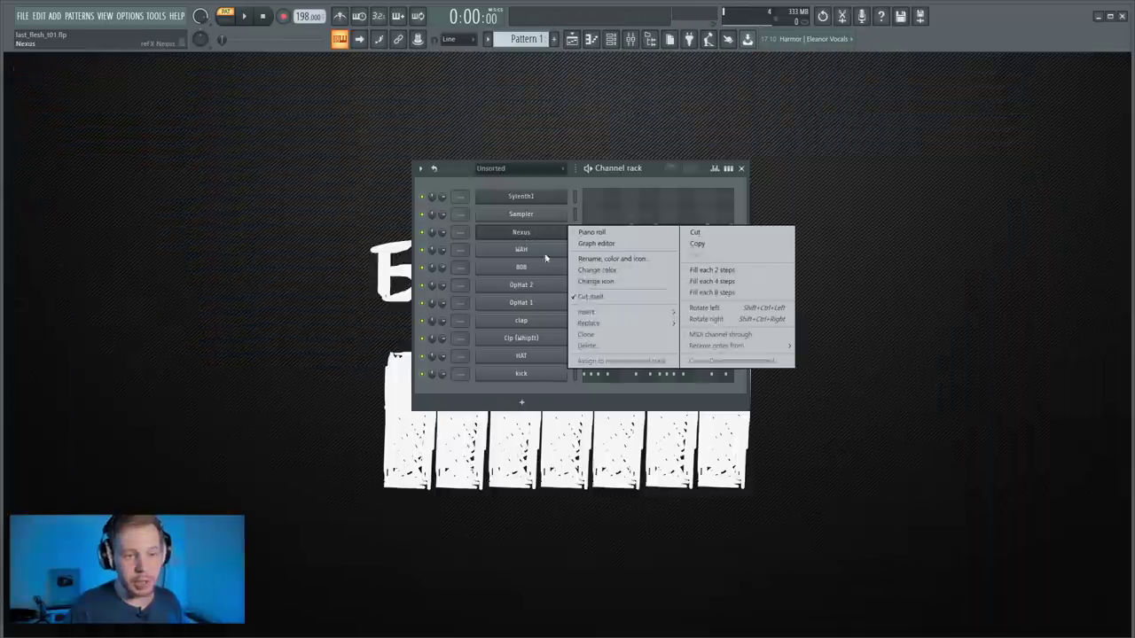
mouse_move(593, 314)
left_click(803, 129)
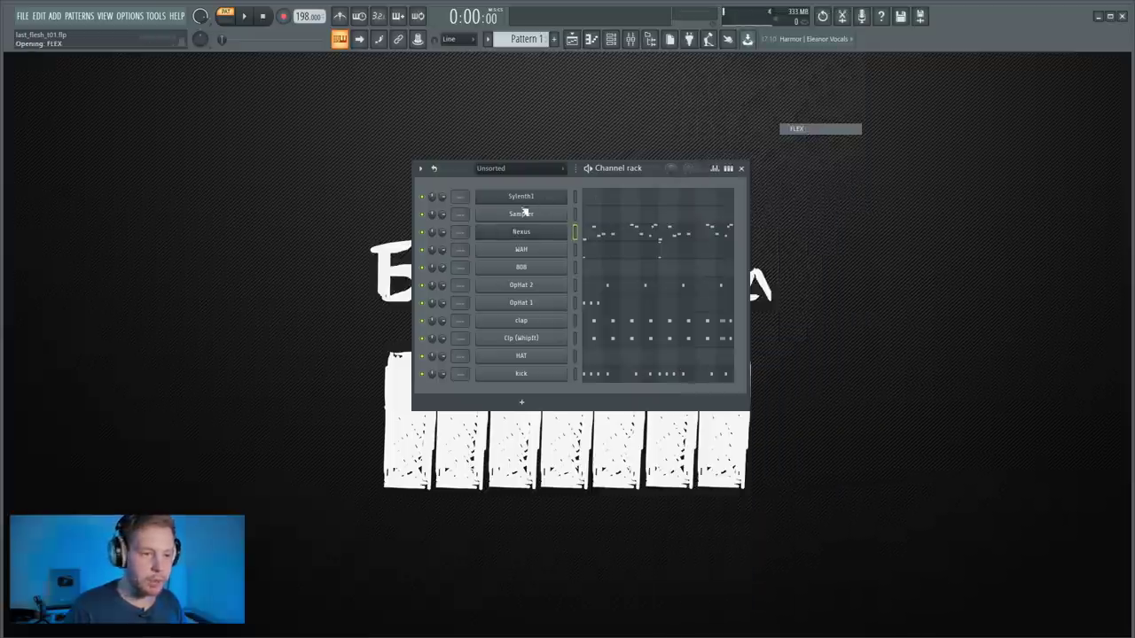
left_click_drag(327, 162, 377, 143)
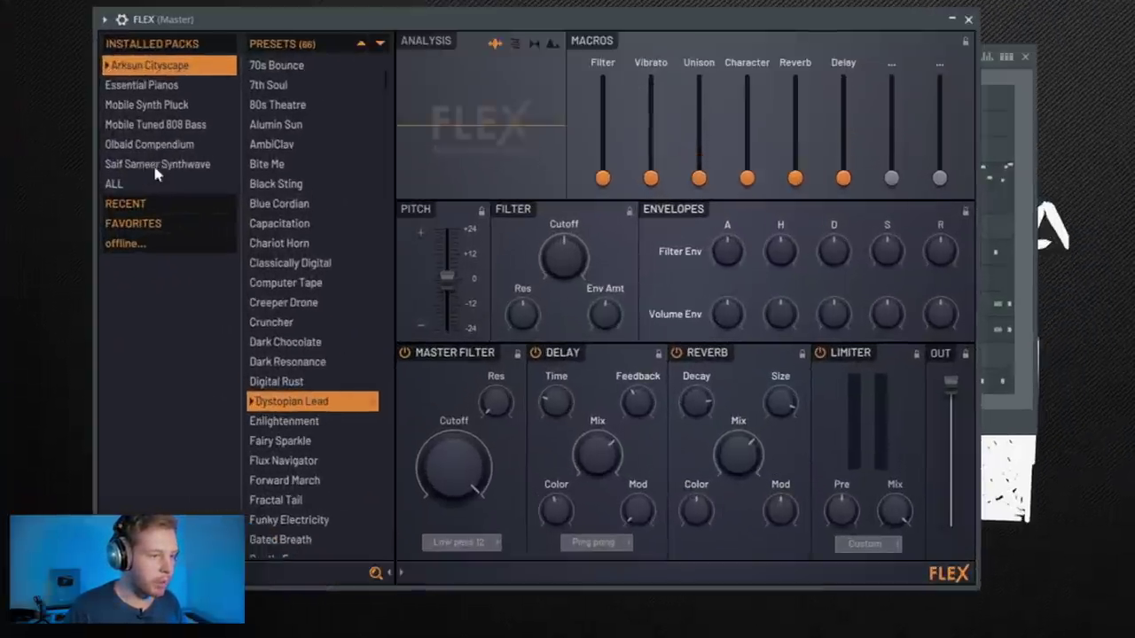
left_click(155, 168)
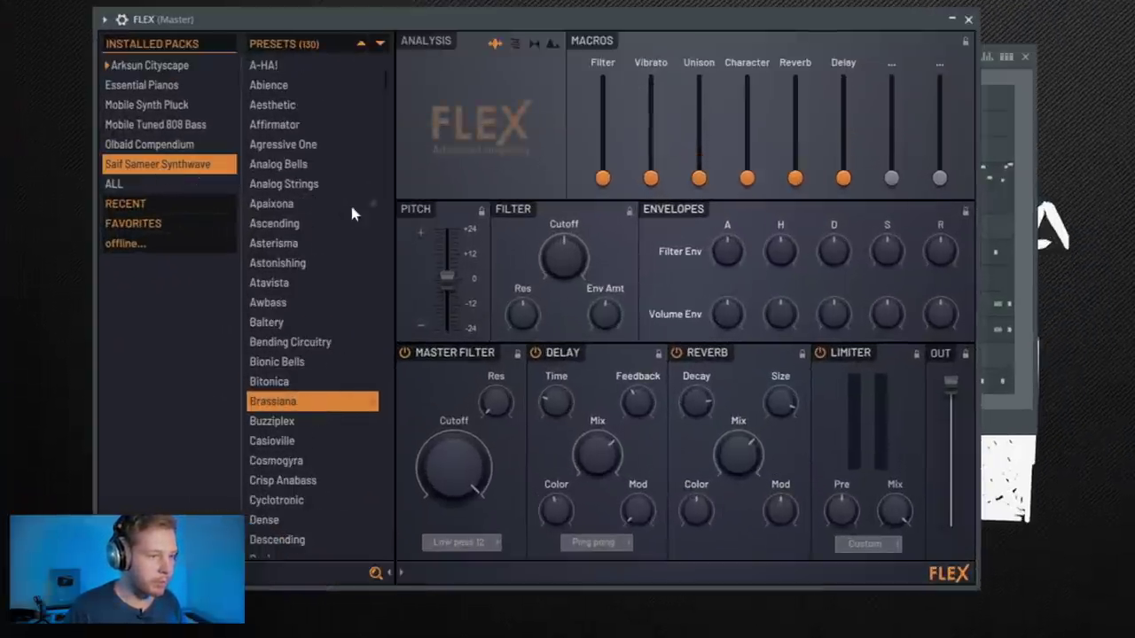
left_click(296, 482)
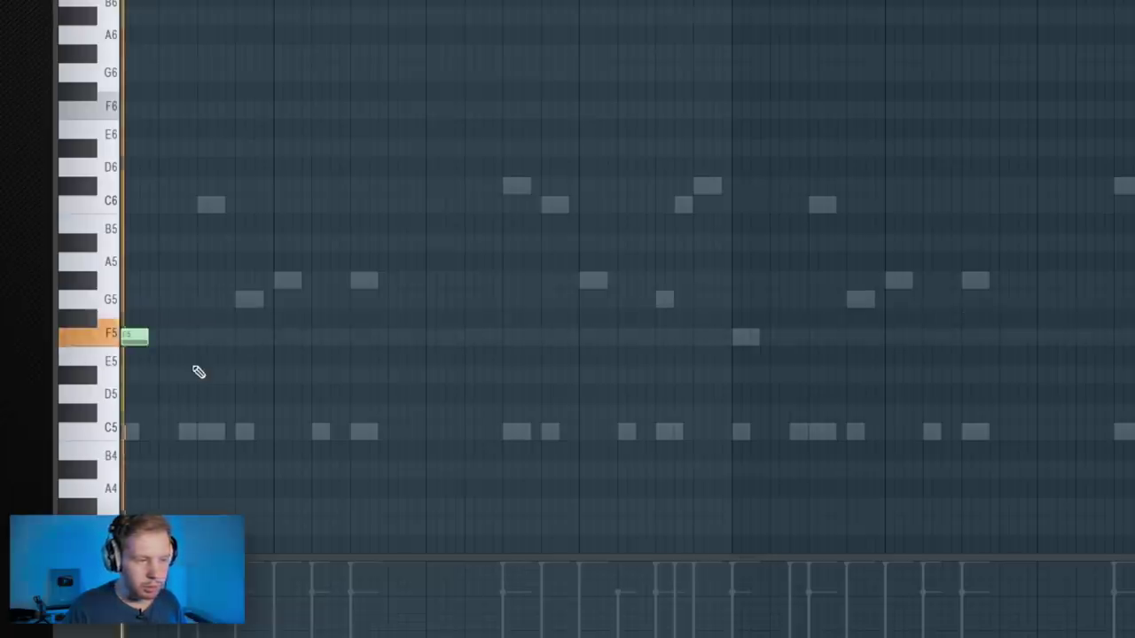
Step: Write a short FLEX bass phrase of three F5 notes and one G#5, and duplicate it to bar 3
left_click(280, 380)
left_click_drag(280, 379, 282, 280)
key("space")
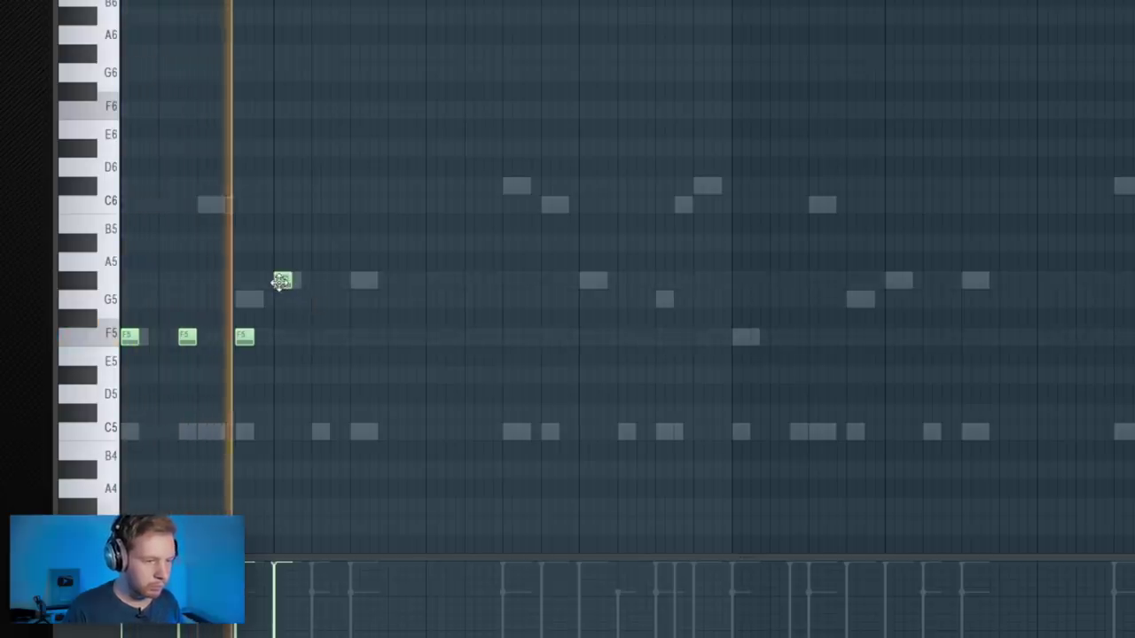
key("space")
key("ctrl+a")
key("ctrl+b")
Step: End the second bass phrase with C#5 and C5 notes in bar 4, and duplicate the four bars from bar 5
left_click_drag(423, 352, 433, 350)
key("space")
left_click_drag(611, 254, 589, 288)
key("space")
key("space")
left_click(663, 431)
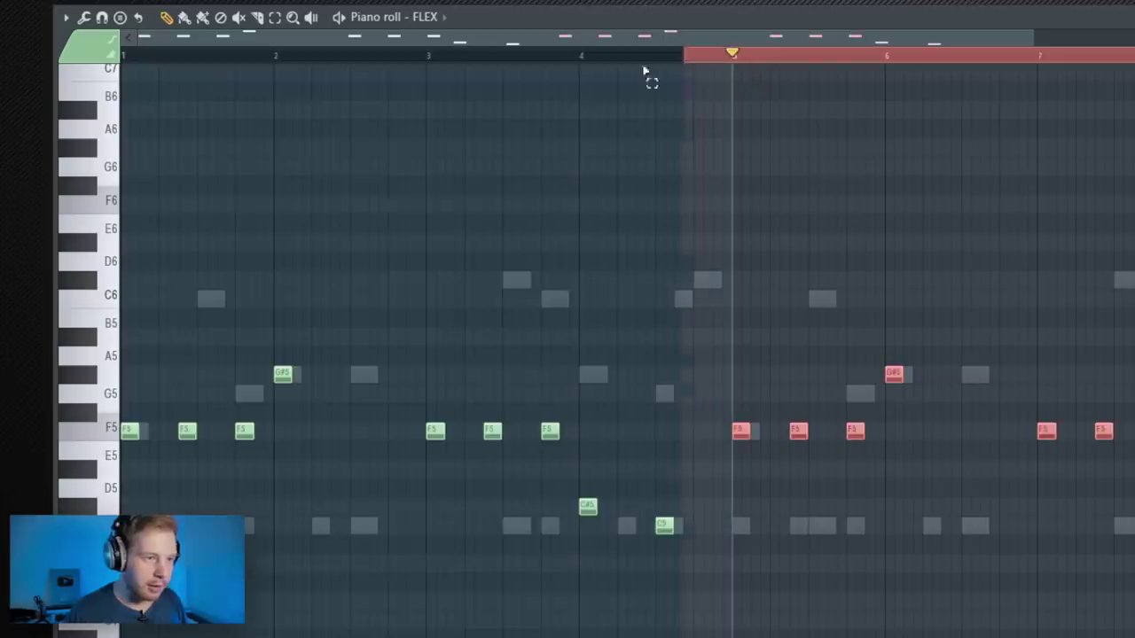
Step: Lower the second F5 note of bar 7 to C#5 and audition the bass line from bar 7
left_click(646, 70, "ctrl")
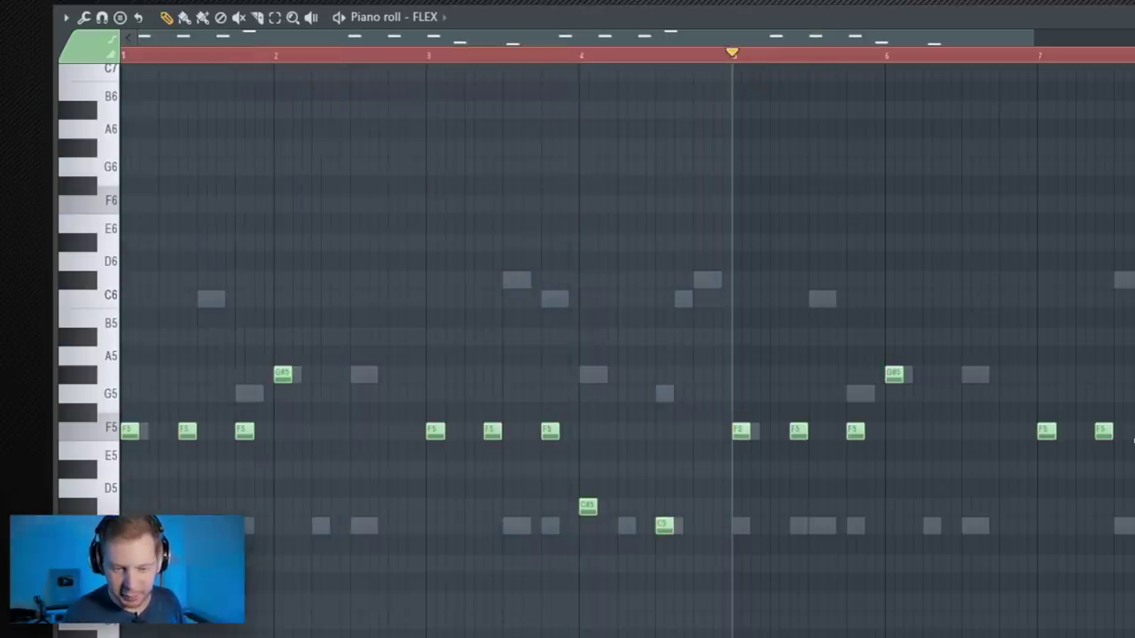
left_click_drag(1099, 435, 1101, 519)
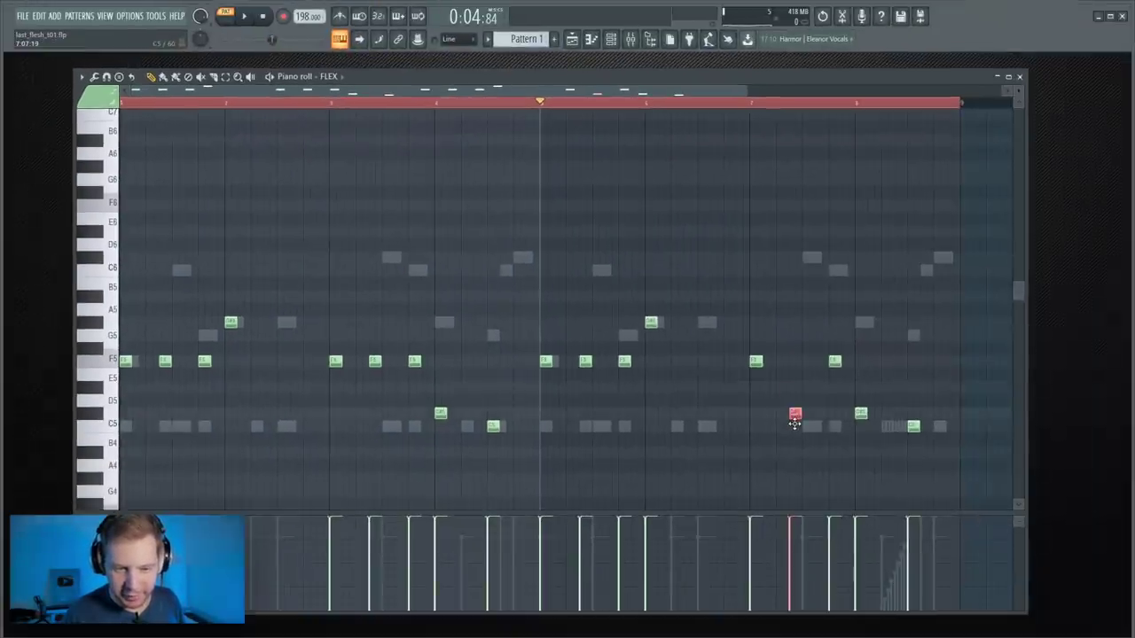
left_click(761, 110)
key("space")
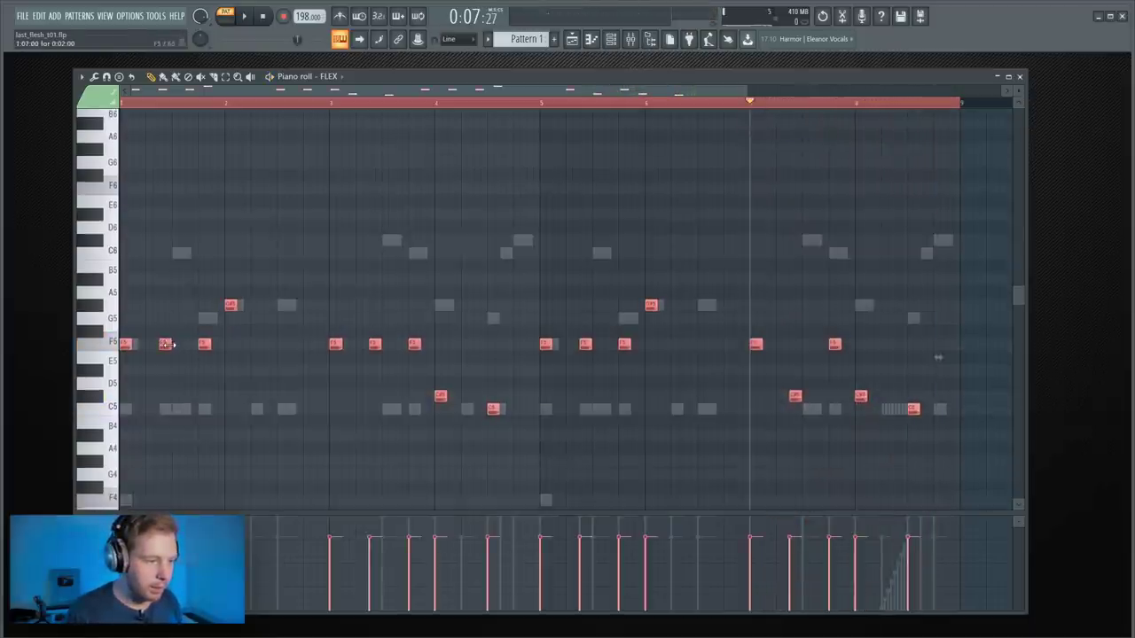
Step: Lengthen all the FLEX bass notes slightly, transpose them down one octave and play the result
left_click_drag(173, 344, 181, 347)
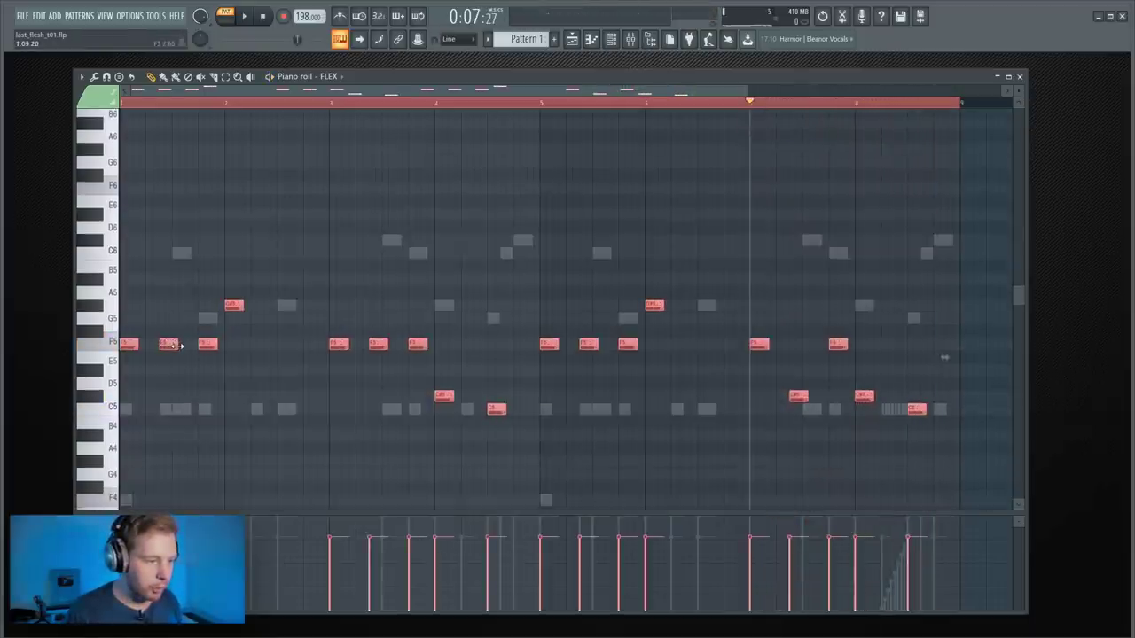
key("space")
key("space")
key("ctrl+Down")
scroll(184, 342, "down", 4)
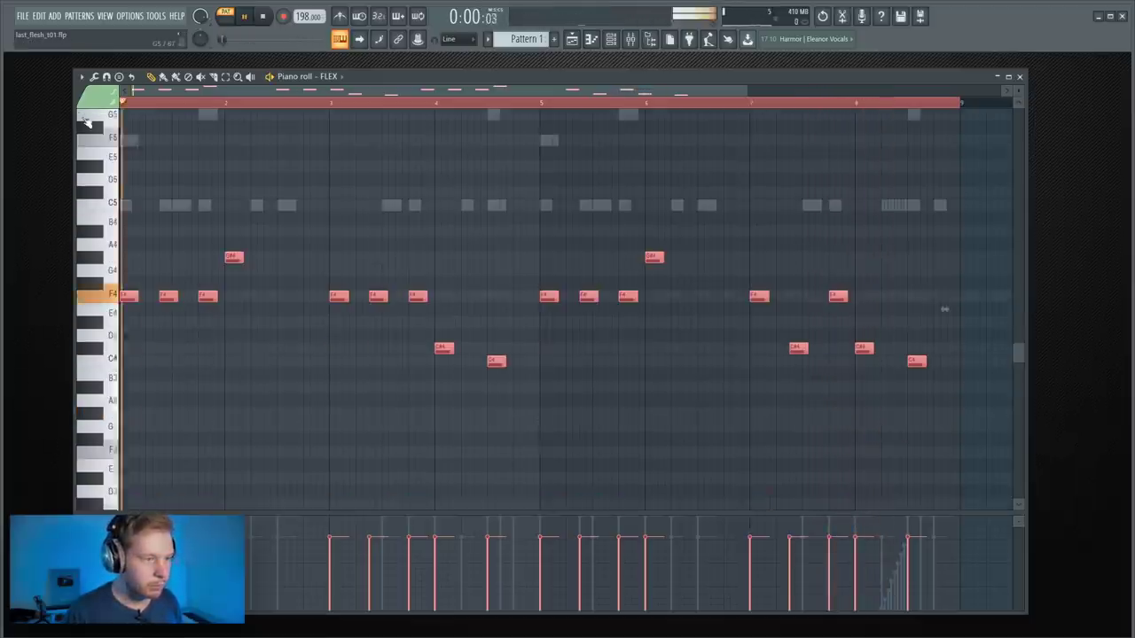
key("space")
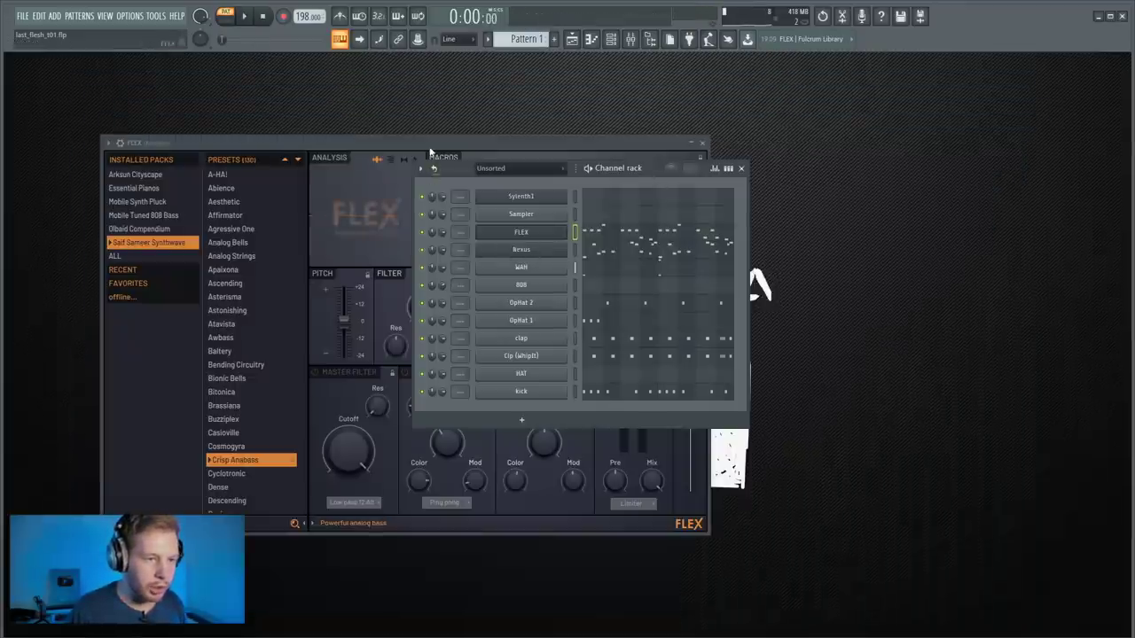
Step: Raise the Eq low macro of the FLEX bass slightly and close the plugin window
left_click(430, 150)
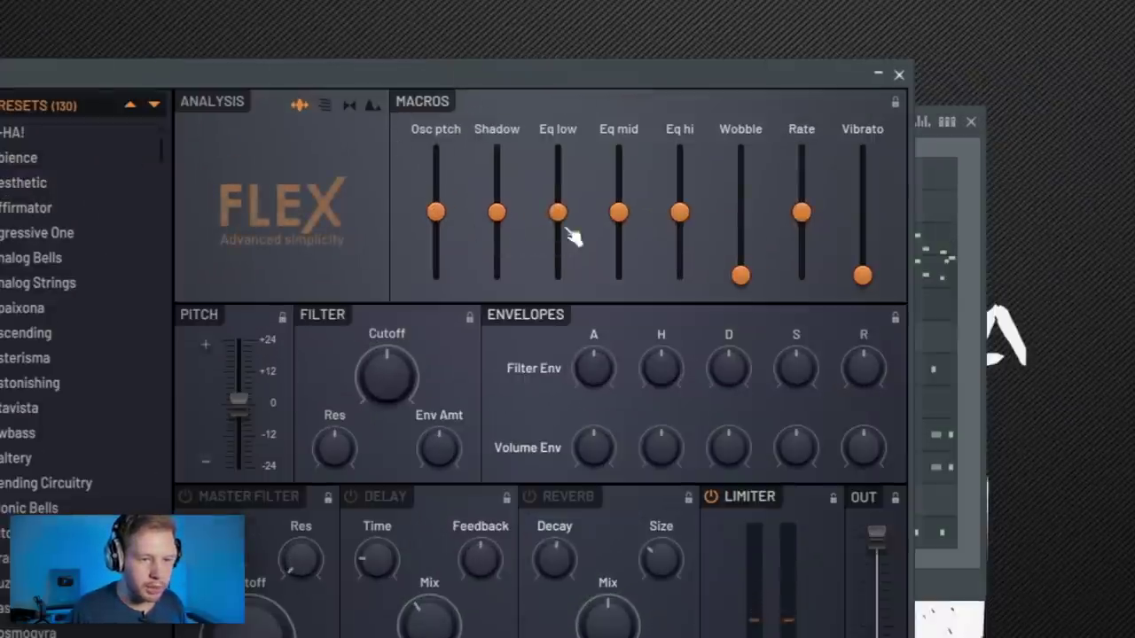
left_click_drag(568, 216, 568, 209)
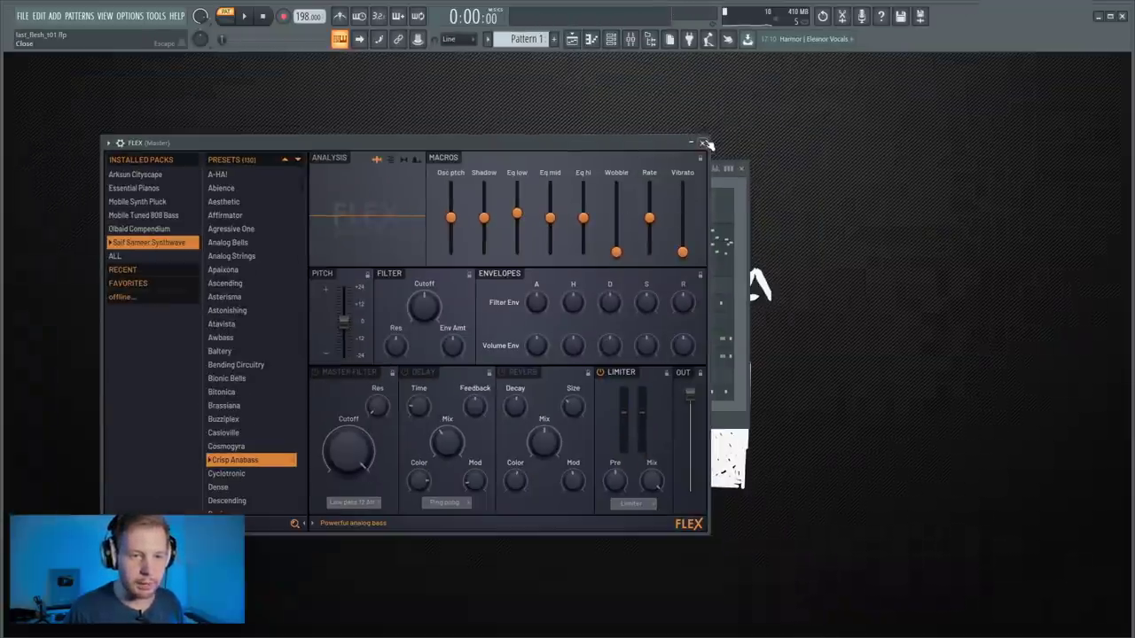
left_click(703, 143)
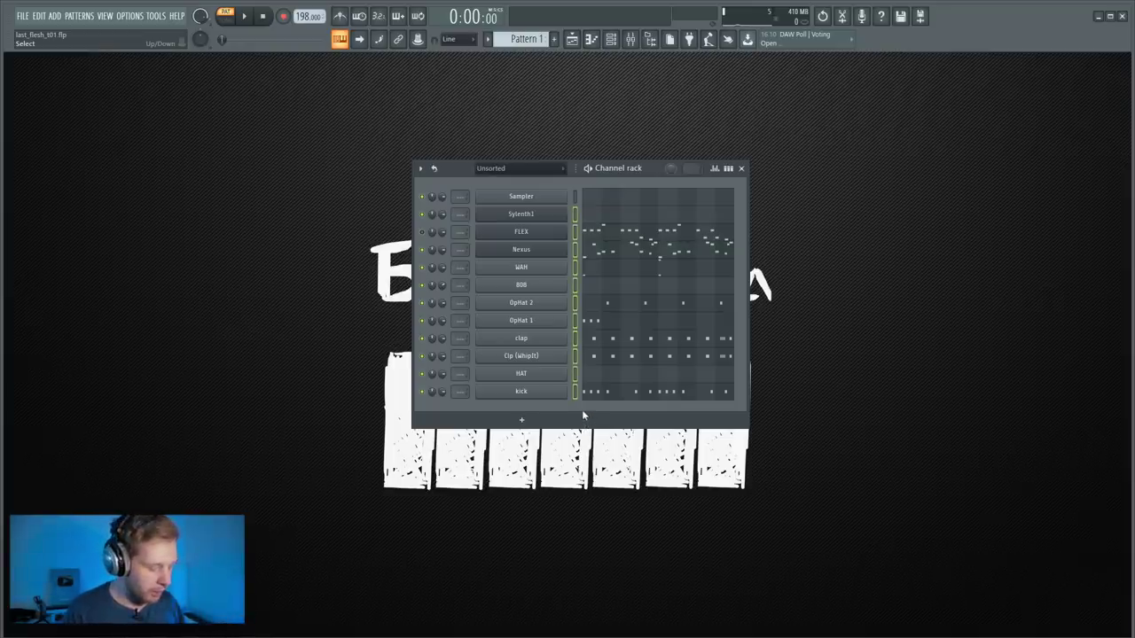
Step: Route the selected channels from Sylenth1 down to kick to mixer tracks 1 to 11
left_click(630, 39)
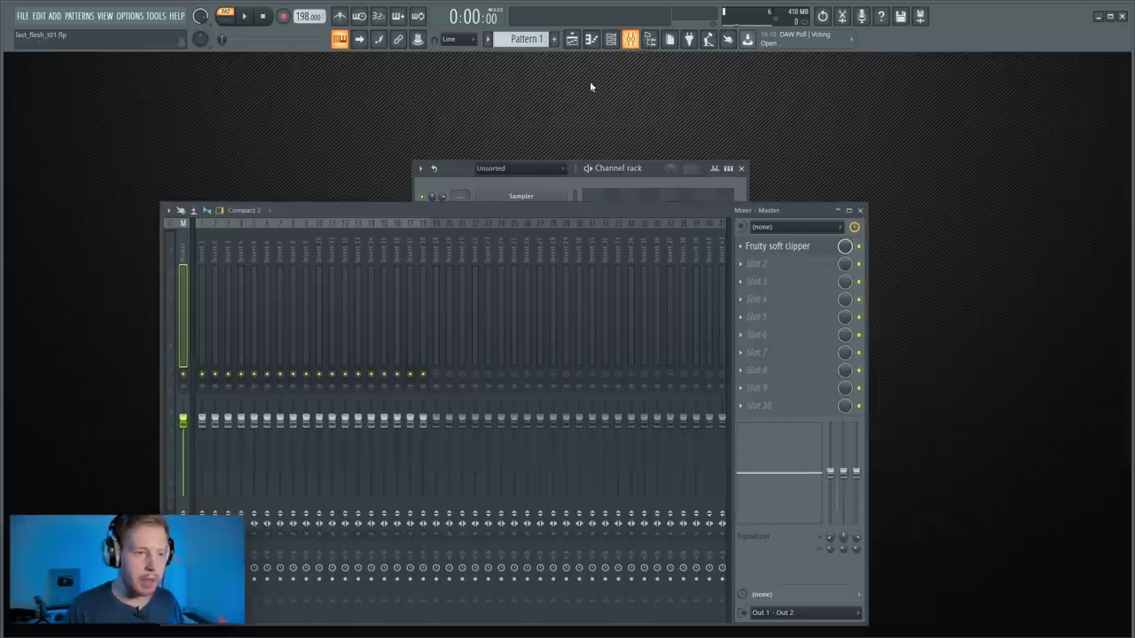
key("ctrl+l")
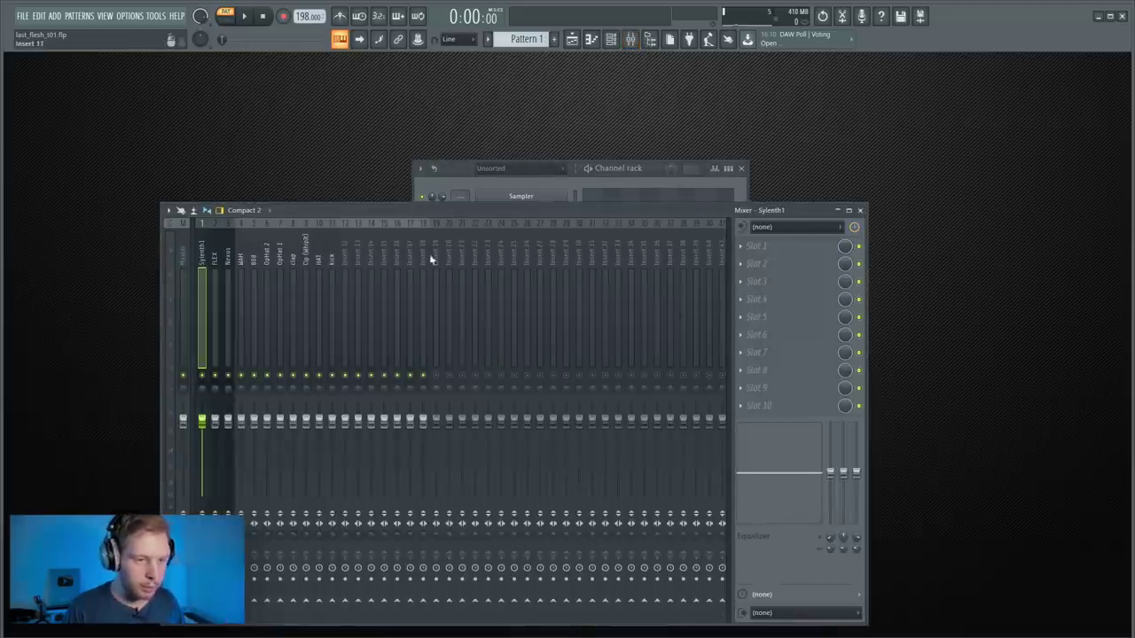
Step: Open the 808 channel's sampler settings and raise the Boost in its precomputed effects
left_click(690, 168)
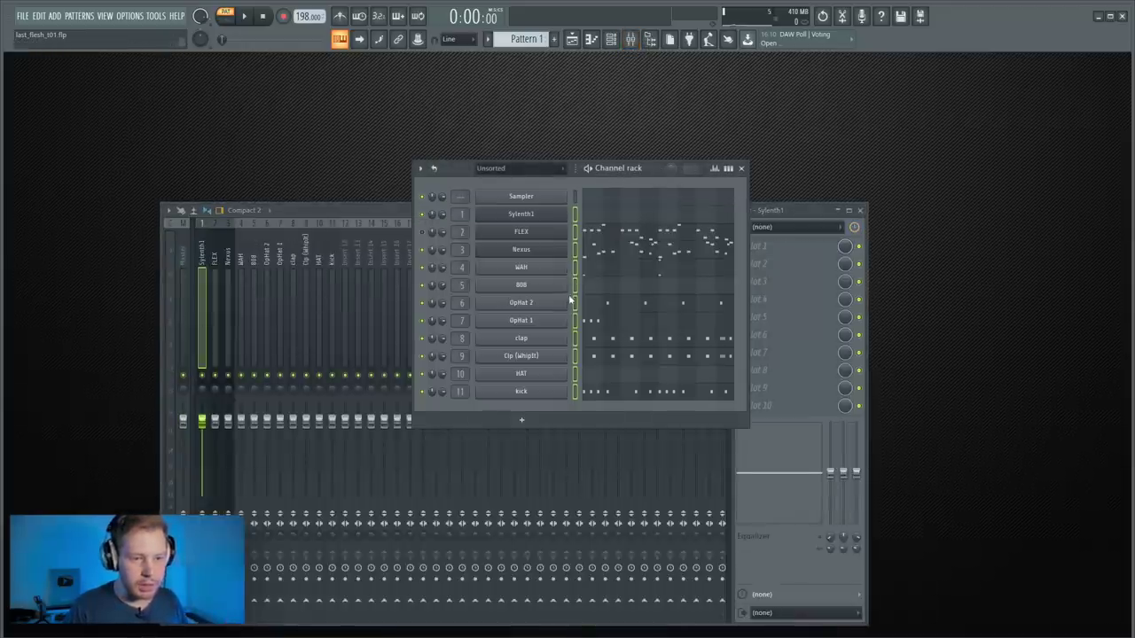
left_click(575, 289)
left_click(520, 288)
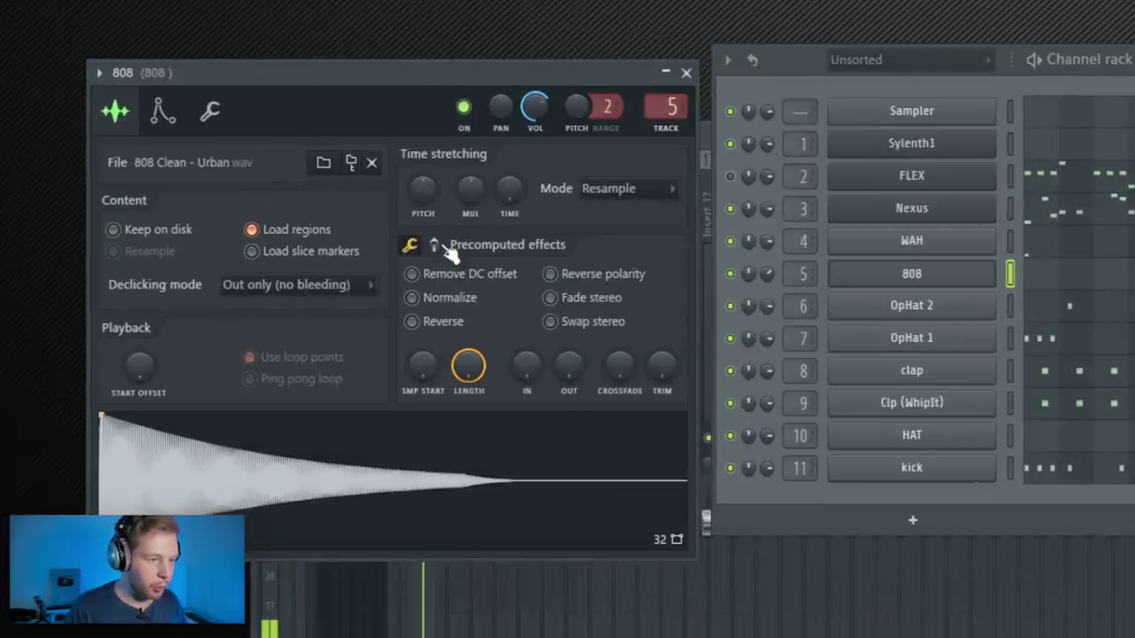
left_click(434, 246)
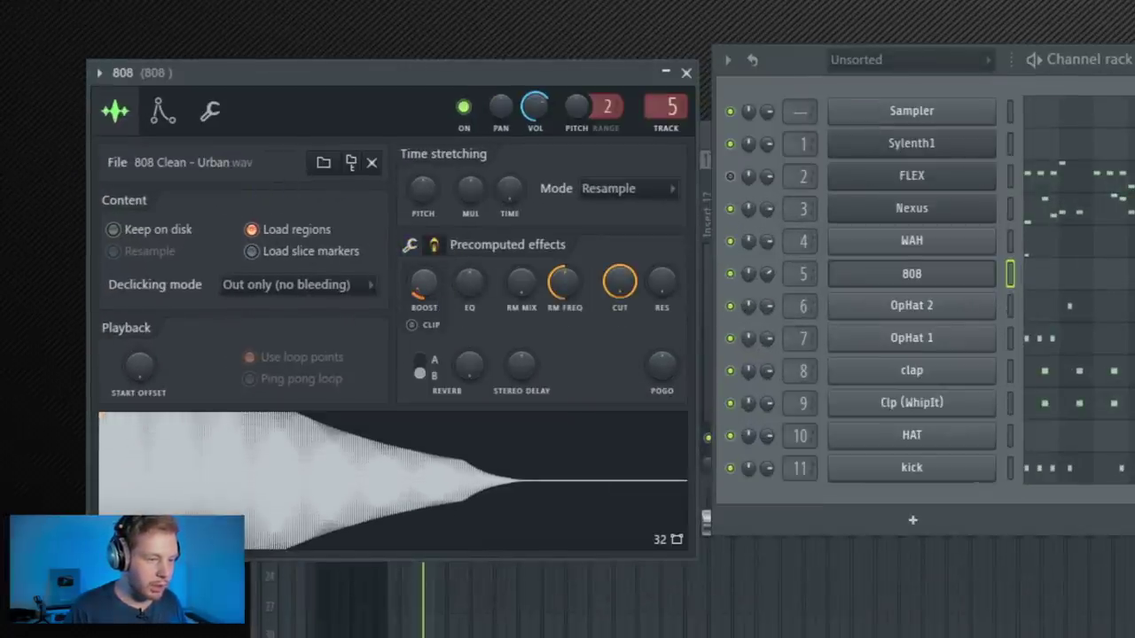
left_click(405, 429)
left_click_drag(470, 282, 470, 262)
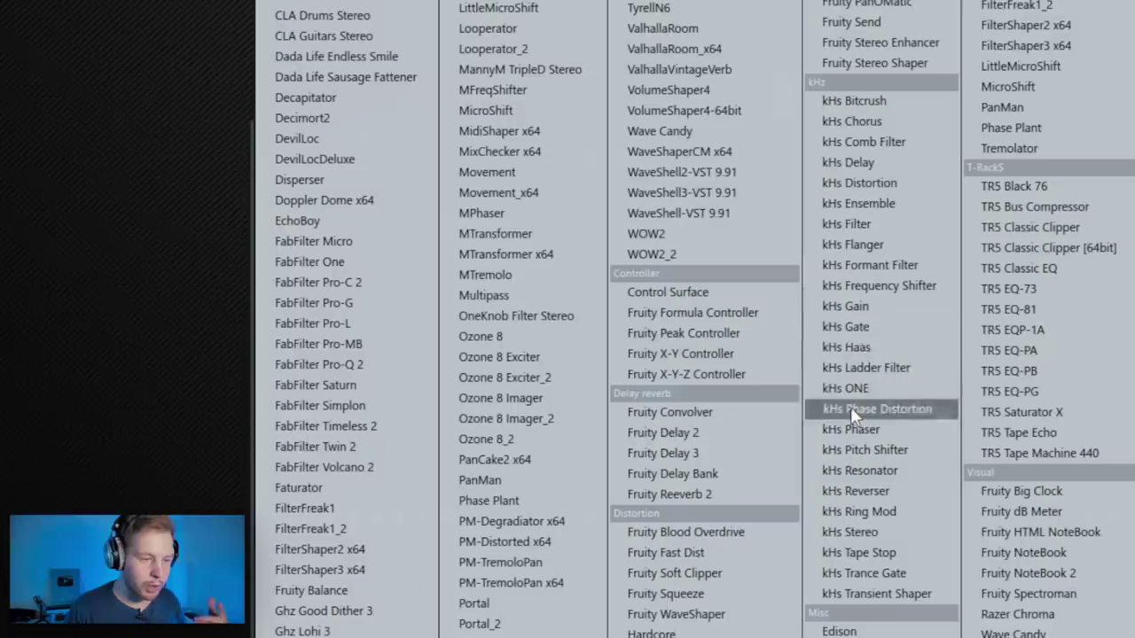
Step: Load Fruity Soft Clipper and Fruity WaveShaper as effects on the 808 mixer track
left_click(709, 573)
left_click(1030, 344)
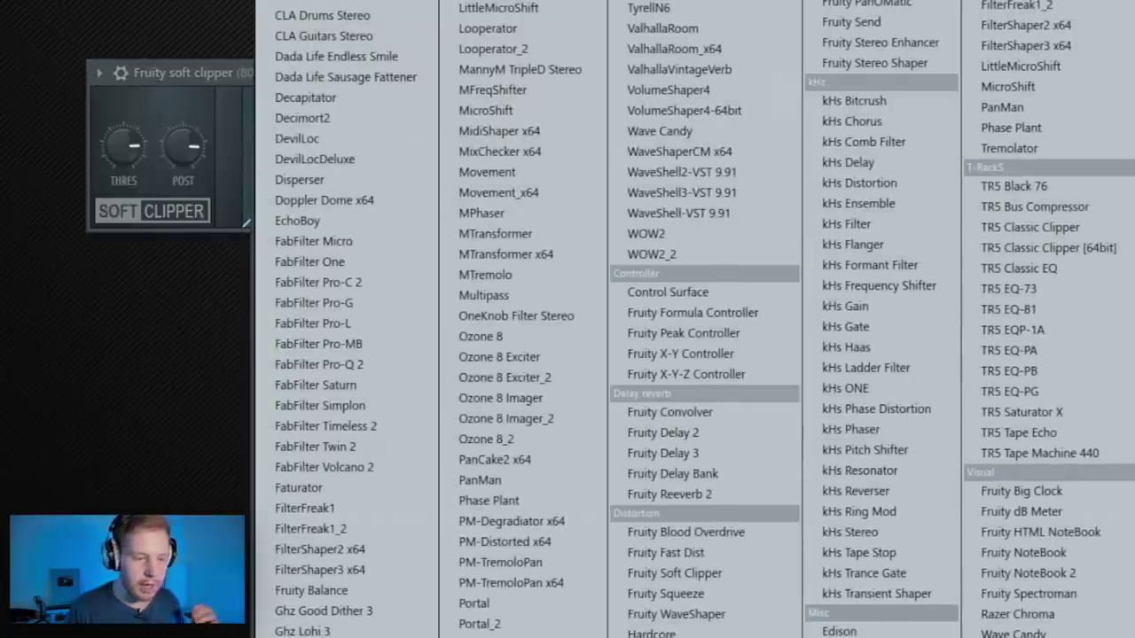
left_click(725, 620)
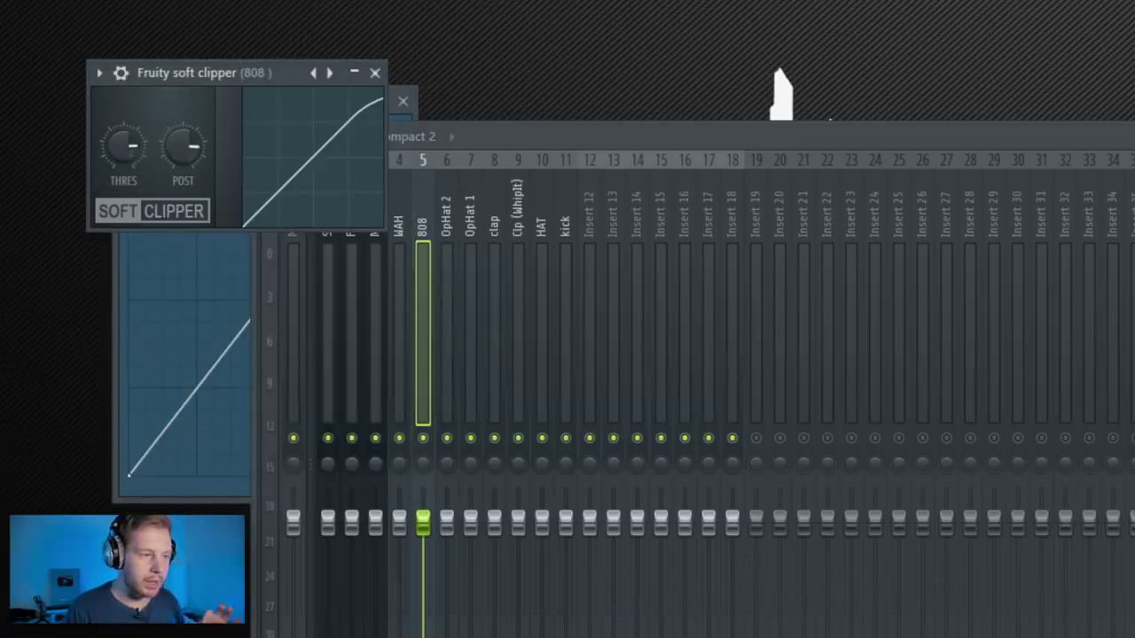
Step: Lower the soft clipper's threshold strongly and raise the middle point of the WaveShaper curve on the 808 track
left_click_drag(131, 152, 131, 204)
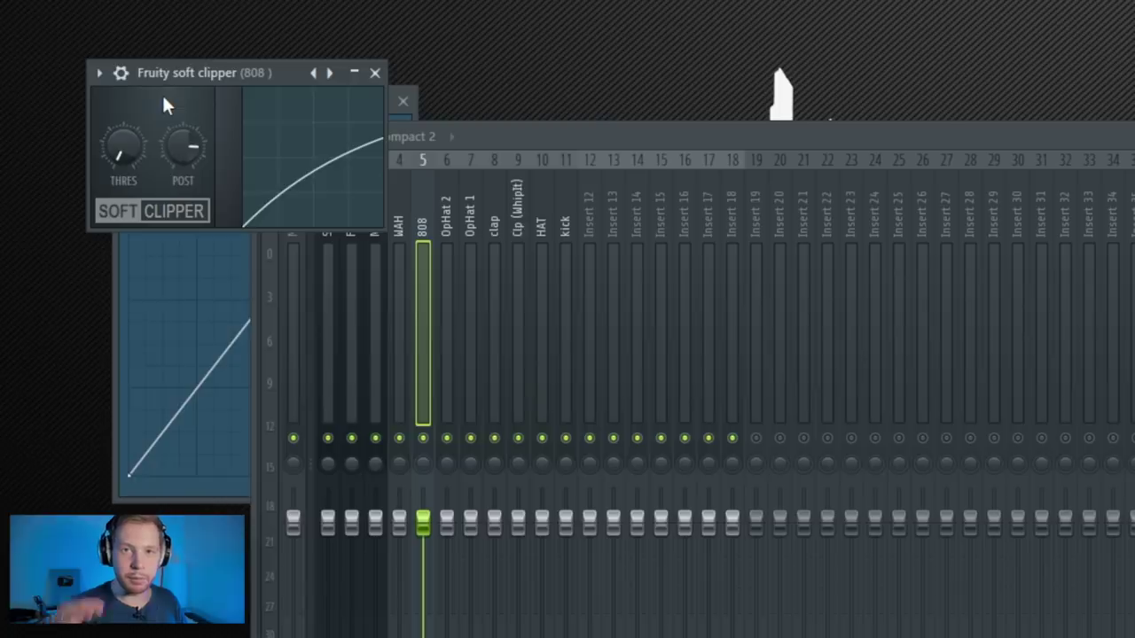
left_click(1130, 257)
left_click(1131, 257)
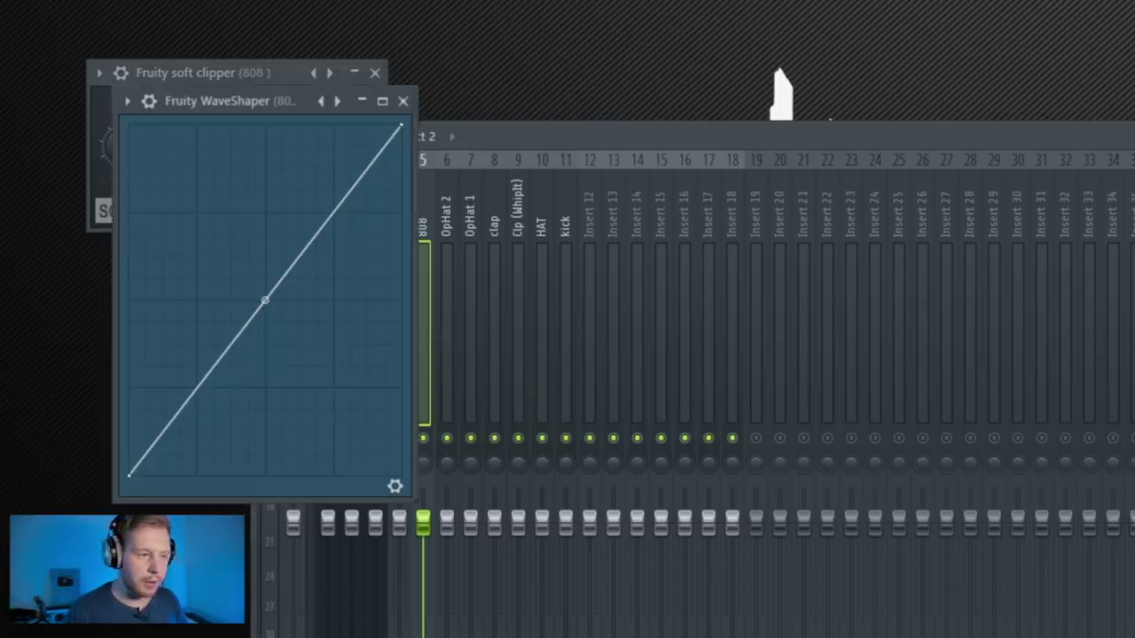
left_click_drag(266, 300, 265, 257)
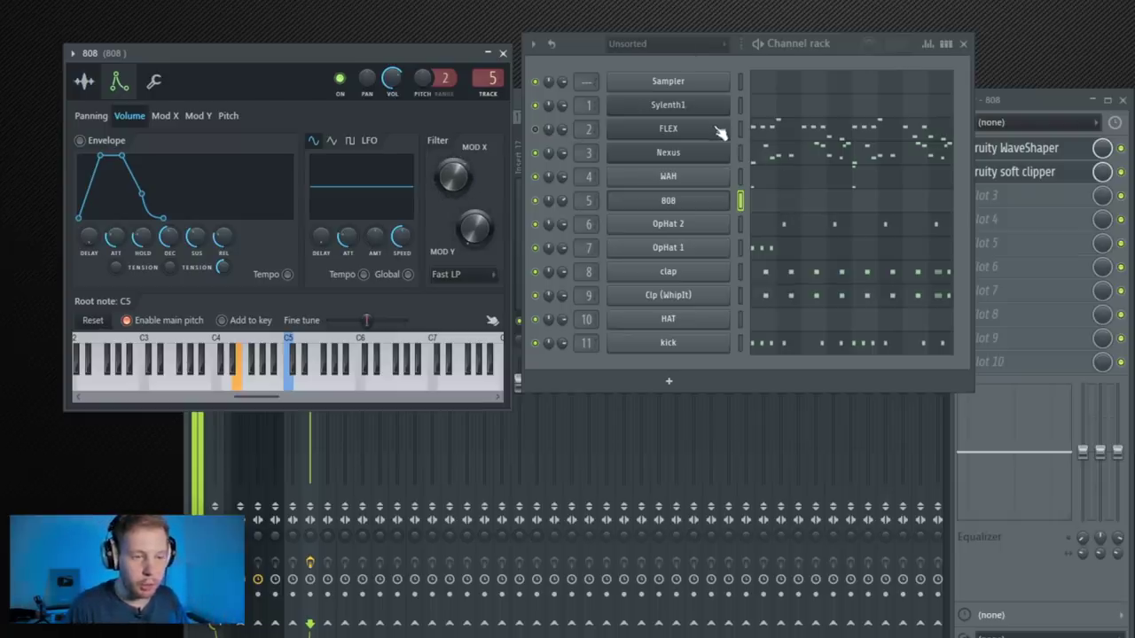
Step: Enable the 808's volume envelope and set it to minimum attack with full hold
left_click(775, 205)
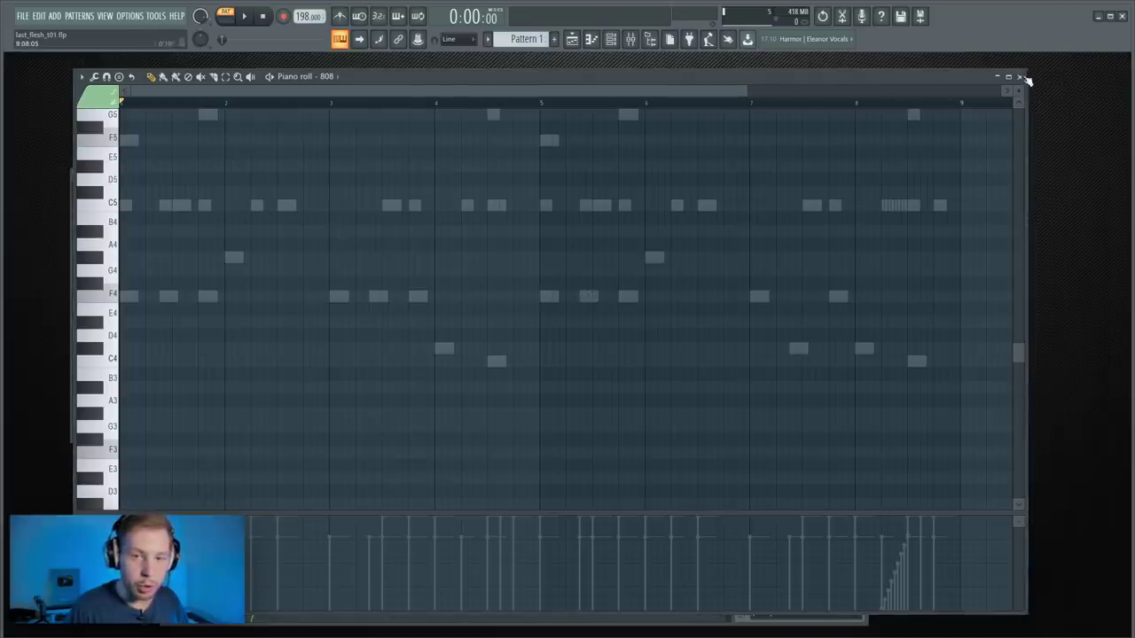
left_click(1020, 77)
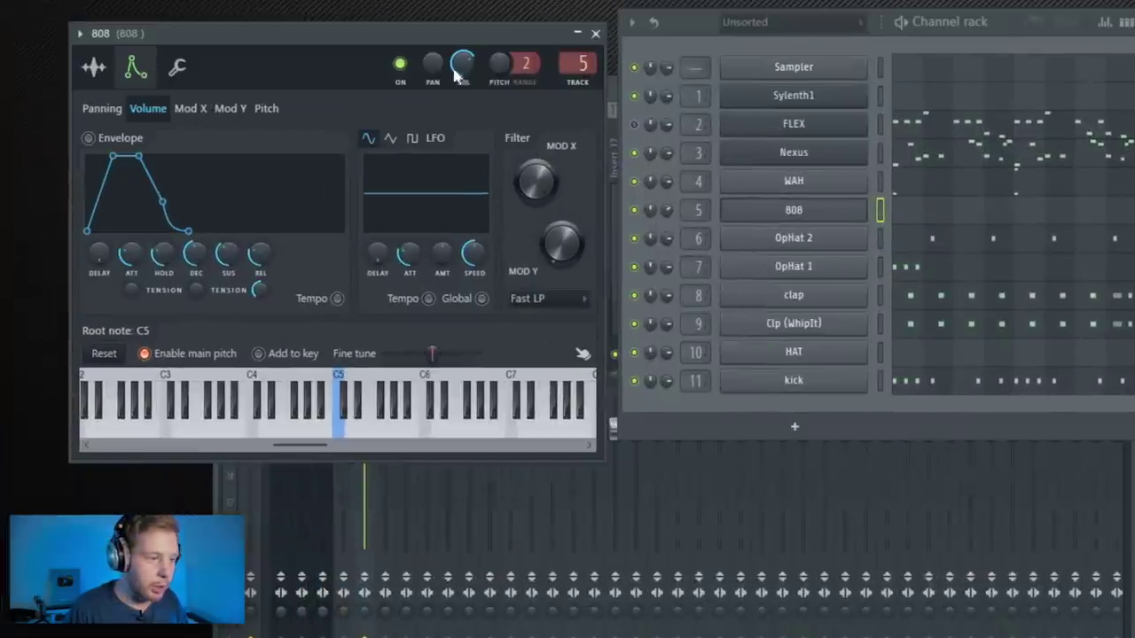
mouse_move(125, 257)
left_mouse_down()
mouse_move(127, 269)
mouse_move(164, 237)
mouse_move(132, 258)
left_mouse_up()
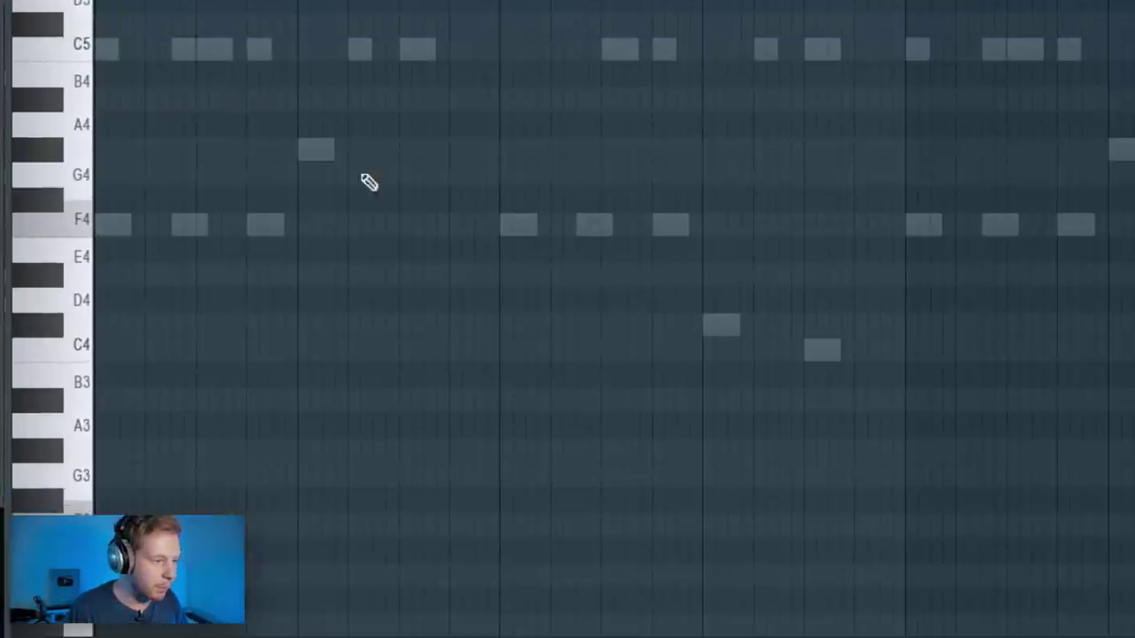
Step: Draw three F4 notes for the 808 across bars 1 and 2, add an F4 and a C#4 in bar 3, and play the line
mouse_move(111, 202)
left_mouse_down()
mouse_move(61, 231)
mouse_move(97, 227)
left_mouse_up()
left_click_drag(130, 226, 168, 227)
left_click(184, 228)
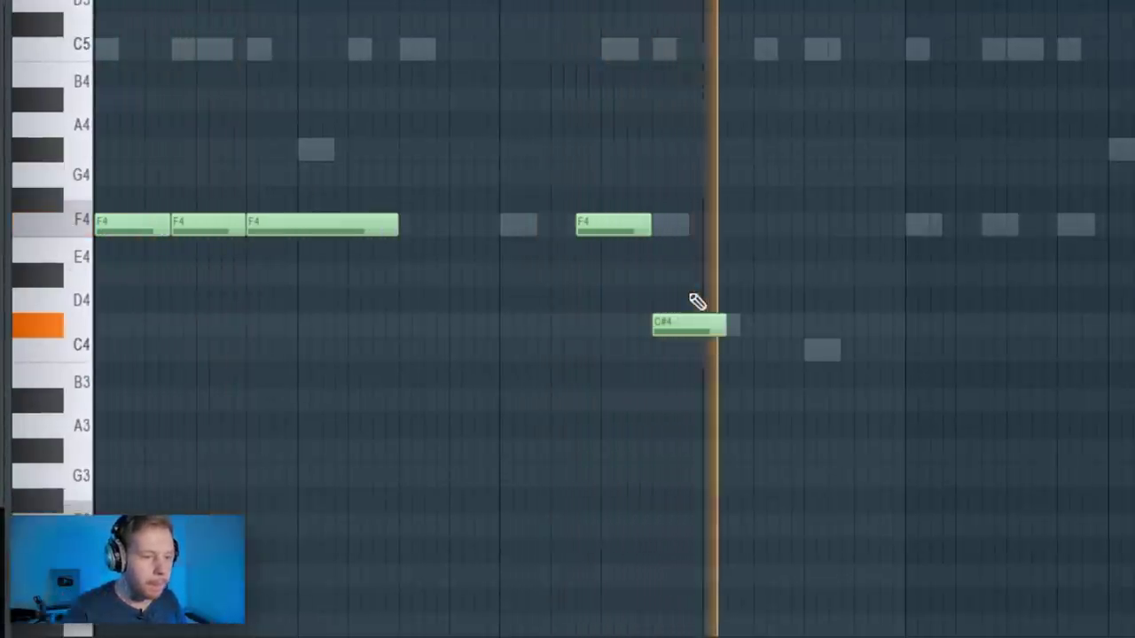
key("space")
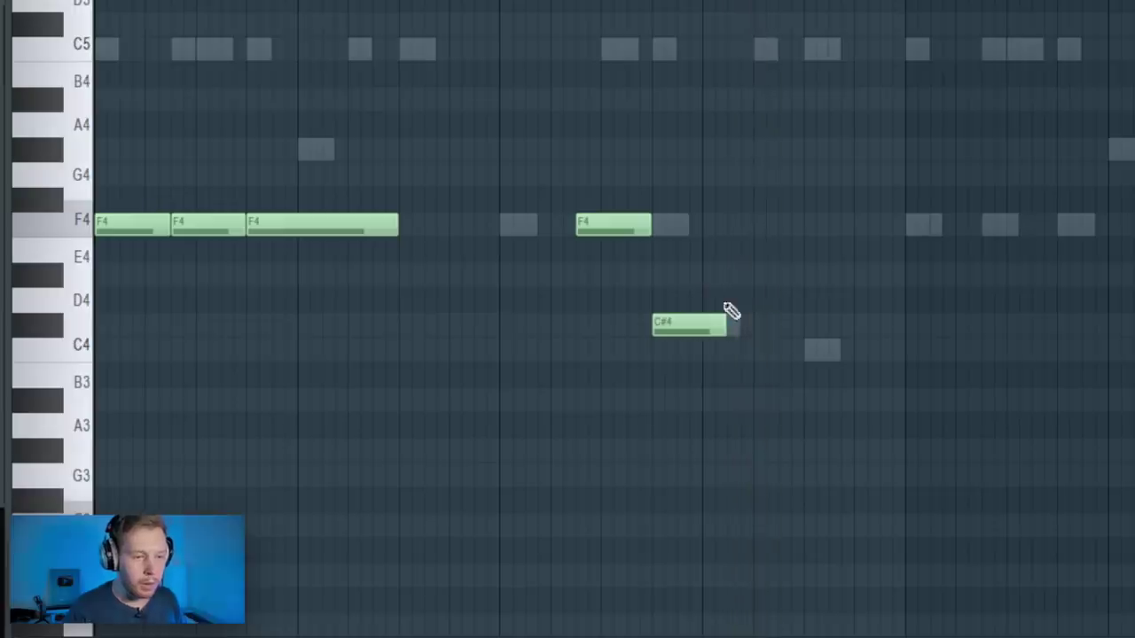
Step: Extend the 808's C#4 note to the middle of bar 4 and add a C4 note up to the bar's end
left_click_drag(733, 333, 799, 340)
left_click(809, 350)
key("space")
left_click_drag(943, 360, 904, 370)
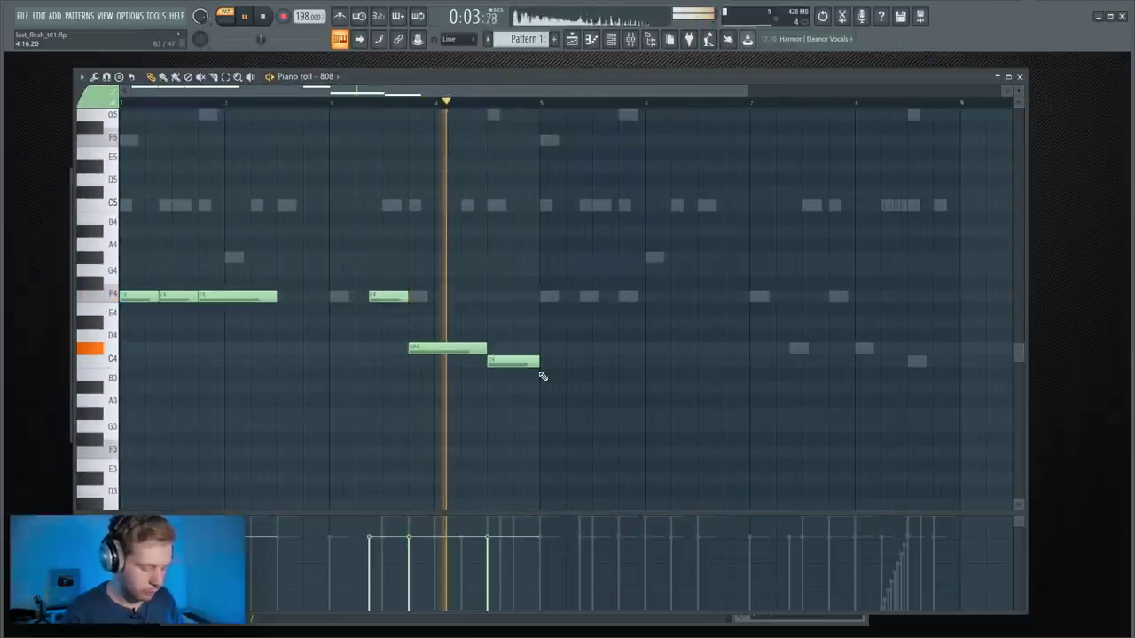
Step: Duplicate the four-bar 808 pattern into bars 5 to 8, audition it and close the piano roll
key("ctrl+b")
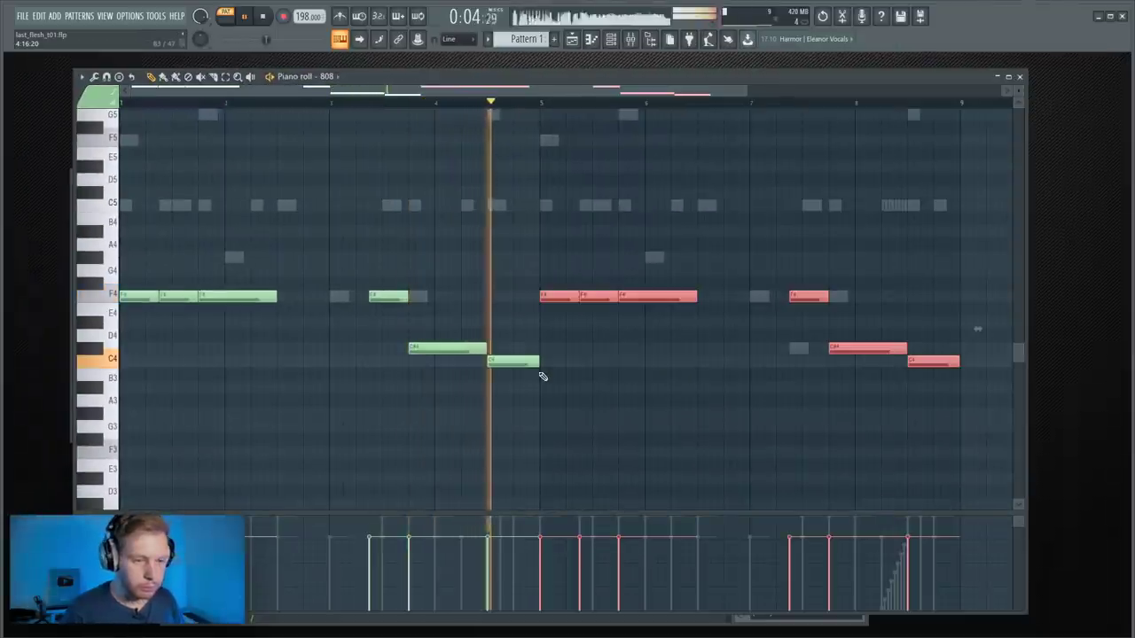
right_click(576, 366)
key("space")
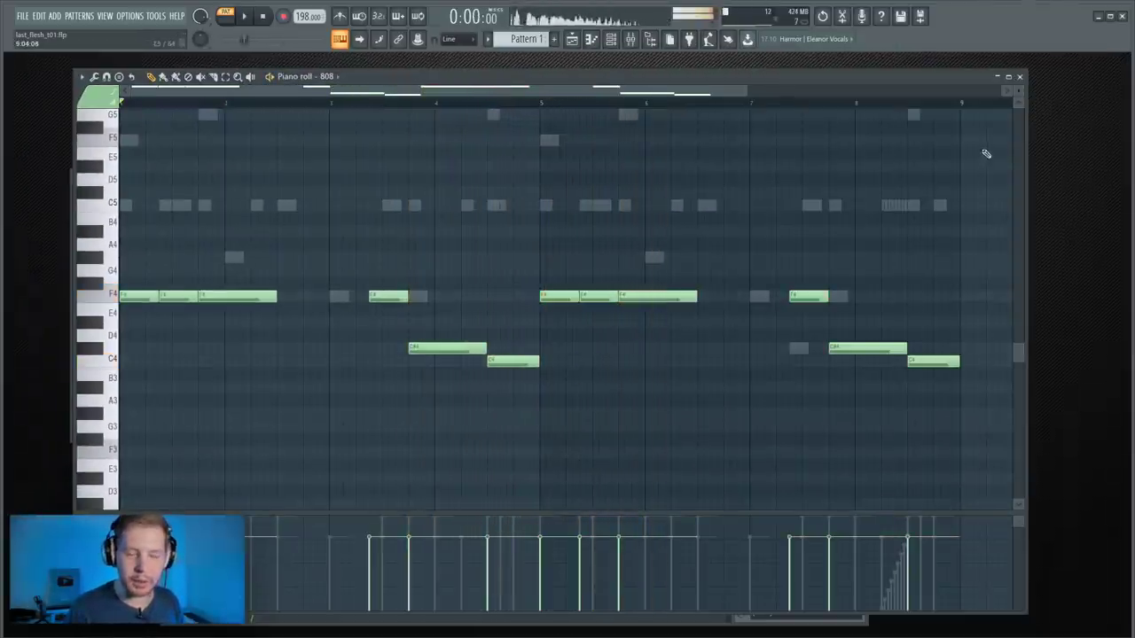
left_click(1019, 76)
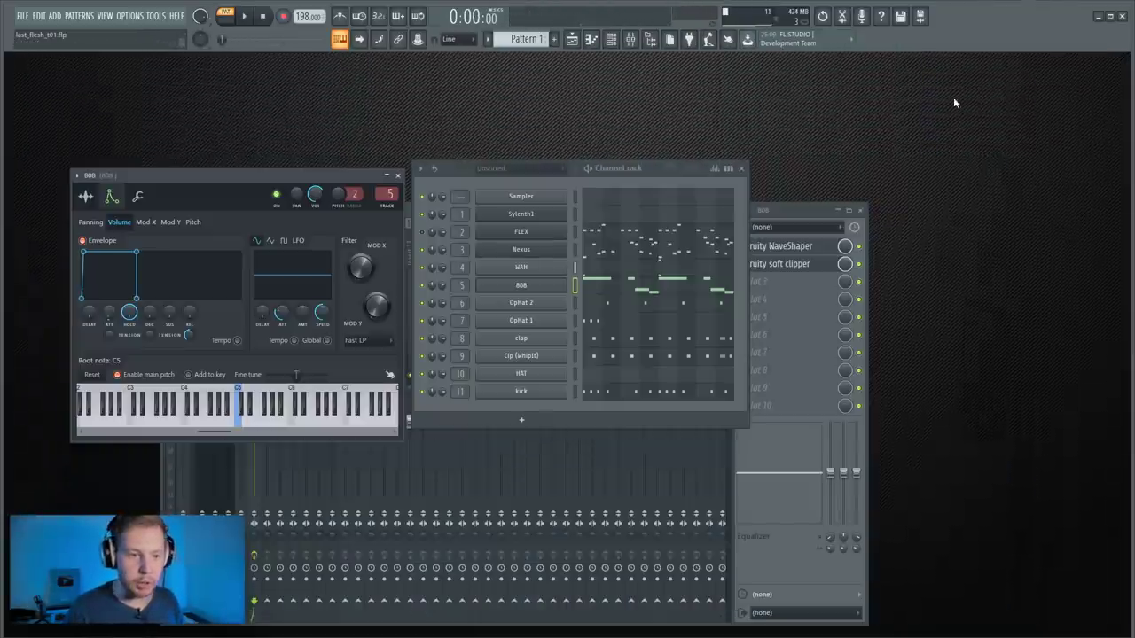
Step: Open the HAT channel's sampler settings and adjust the length of the closed hi-hat sample
left_click(590, 378)
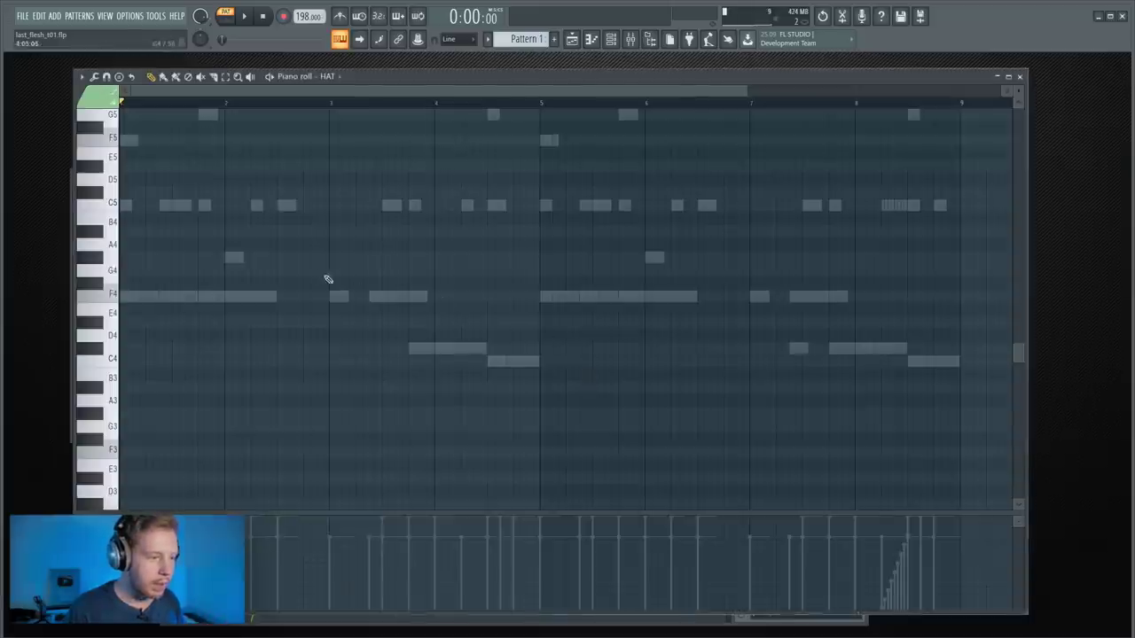
left_click(1020, 80)
left_click(542, 376)
mouse_move(596, 335)
left_mouse_down()
mouse_move(595, 310)
mouse_move(603, 324)
left_mouse_up()
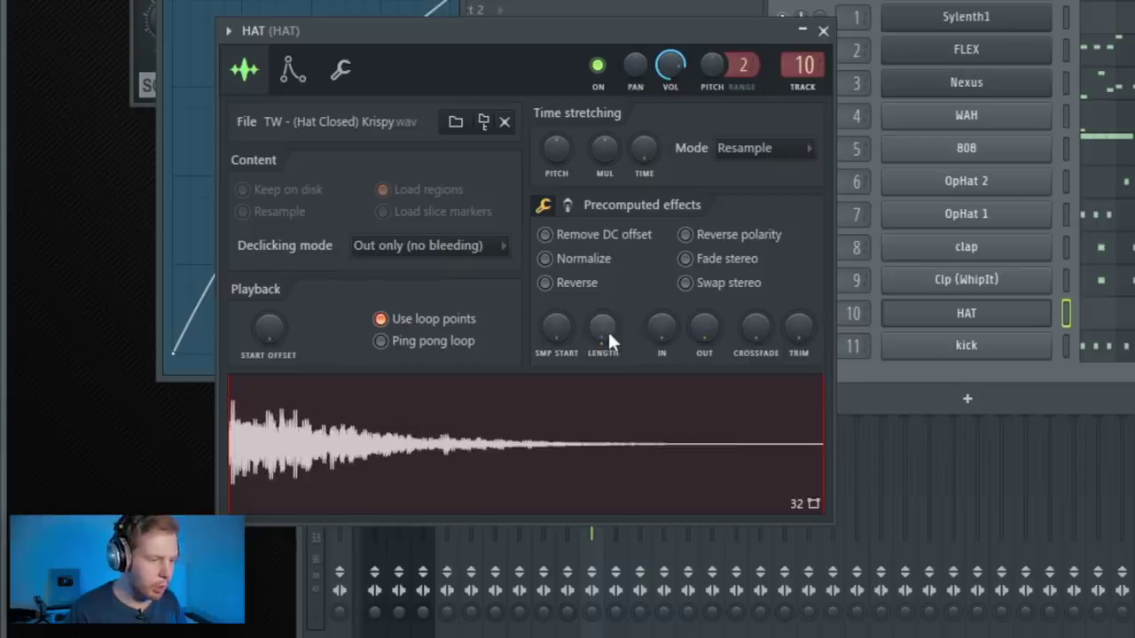
Step: Program a C5 hi-hat pattern with short rolls across the eight bars of the HAT channel
key("q")
left_click(246, 378)
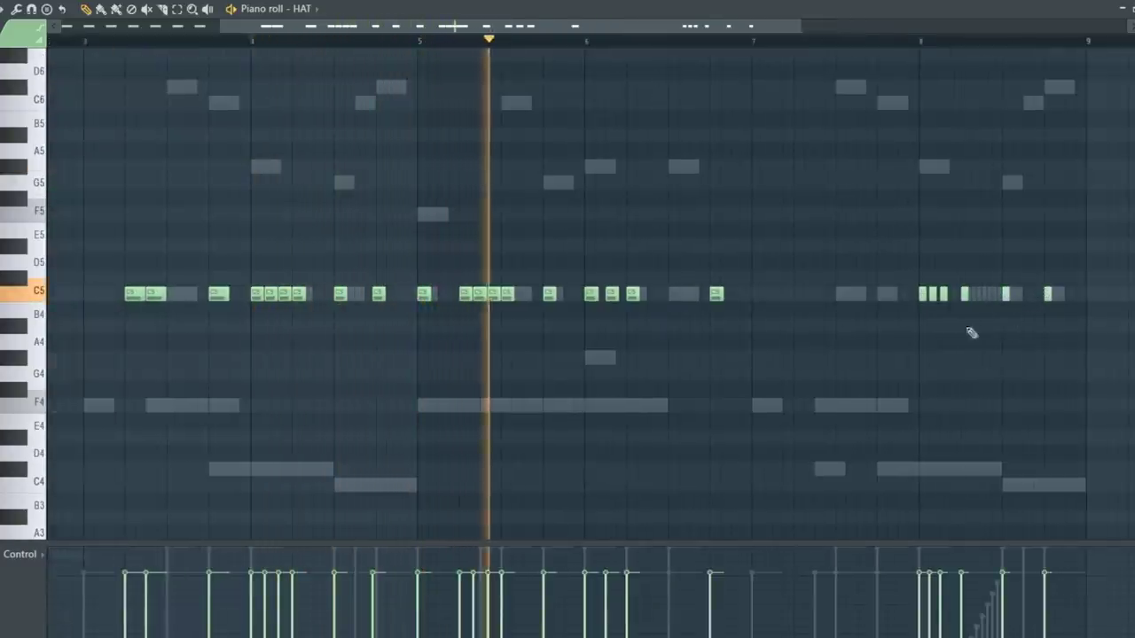
scroll(958, 342, "down", 2)
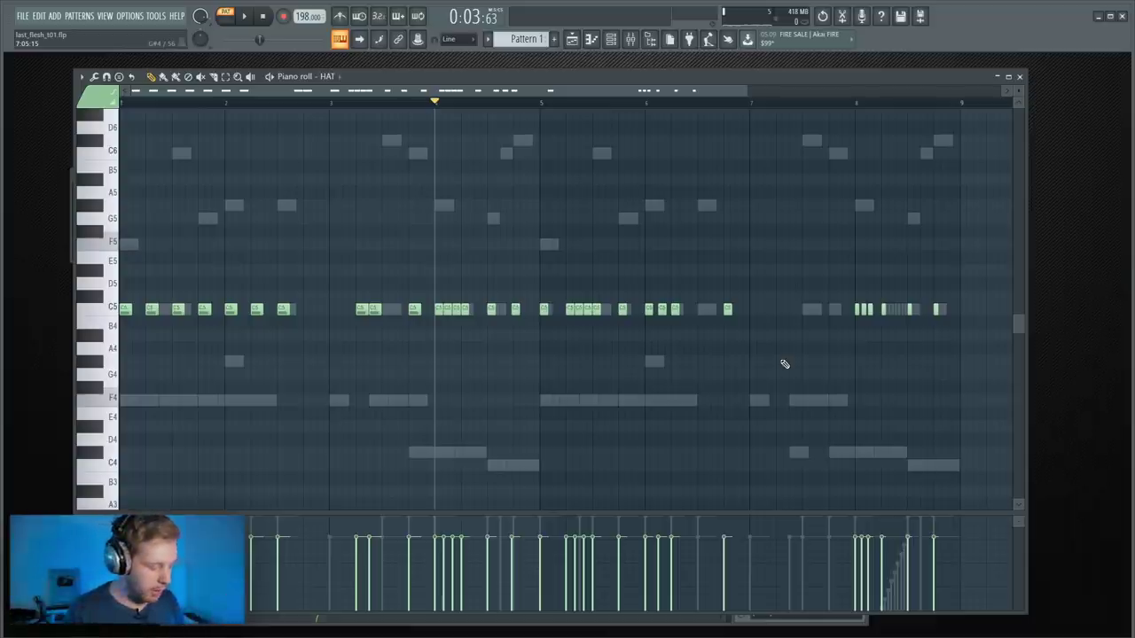
Step: Quantize the hi-hat notes with the Push pull heavy groove template, audition the timing and apply it
key("alt+q")
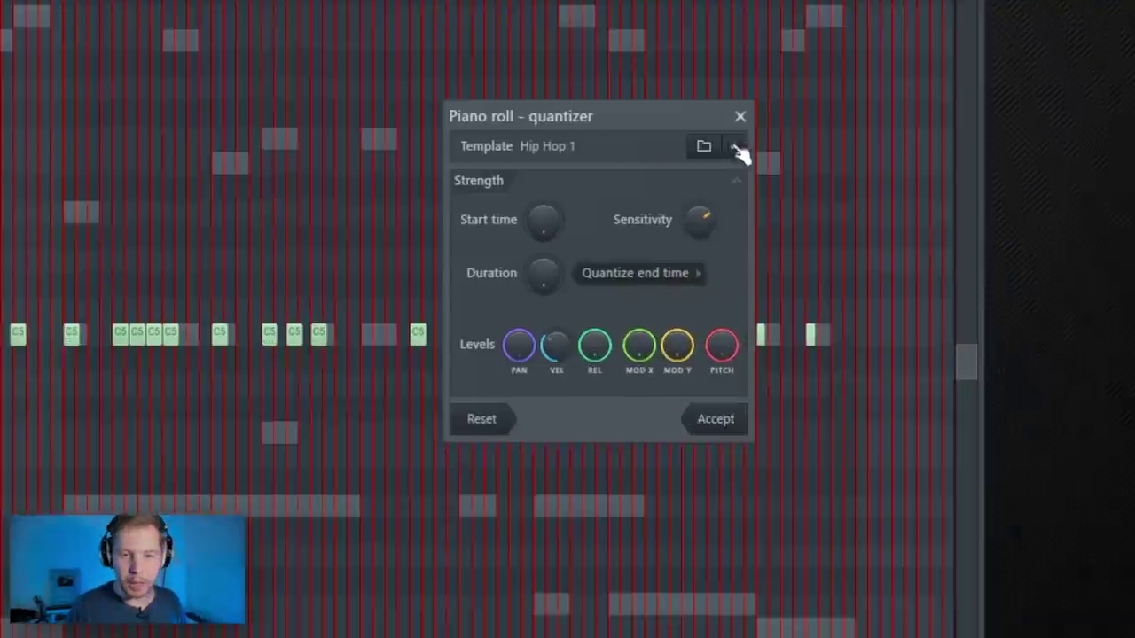
left_click(900, 211)
mouse_move(868, 555)
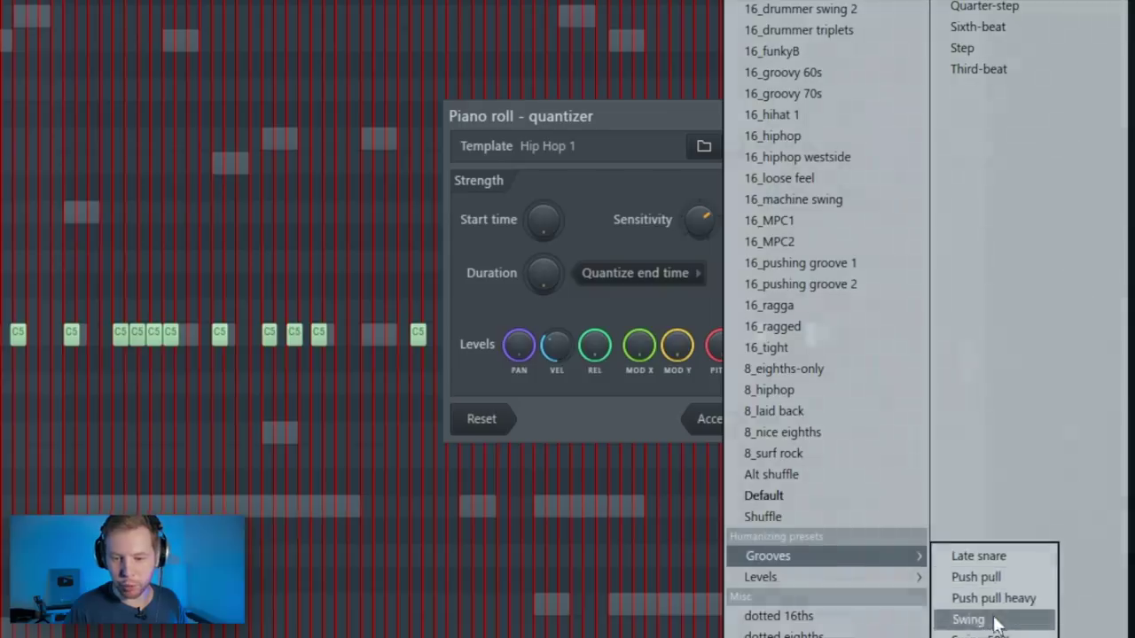
left_click(966, 599)
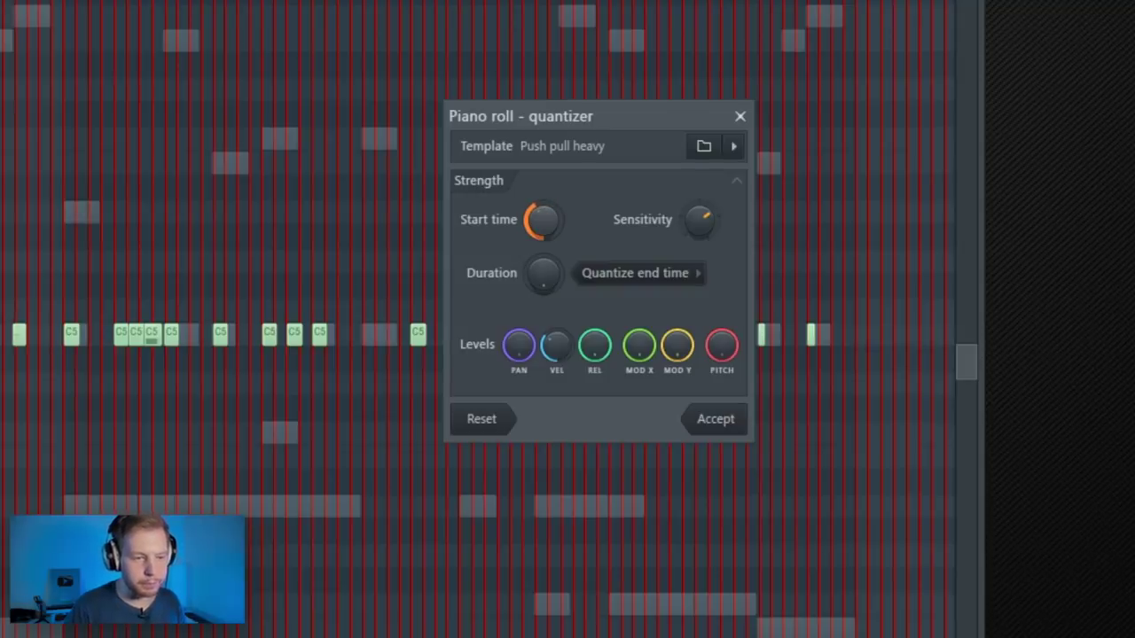
key("space")
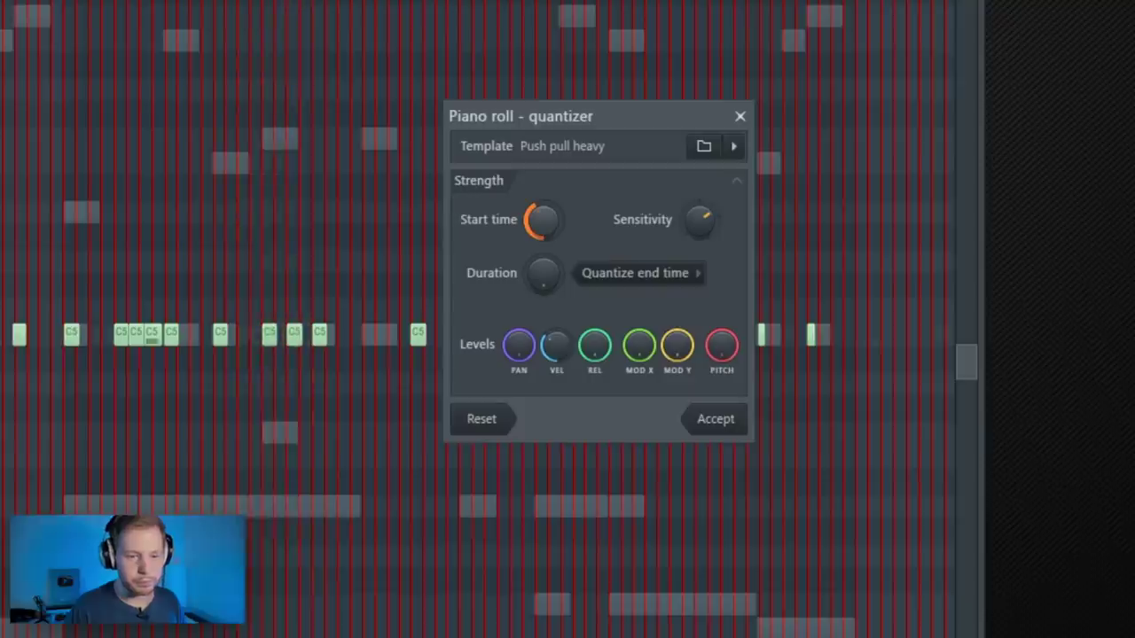
left_click(715, 418)
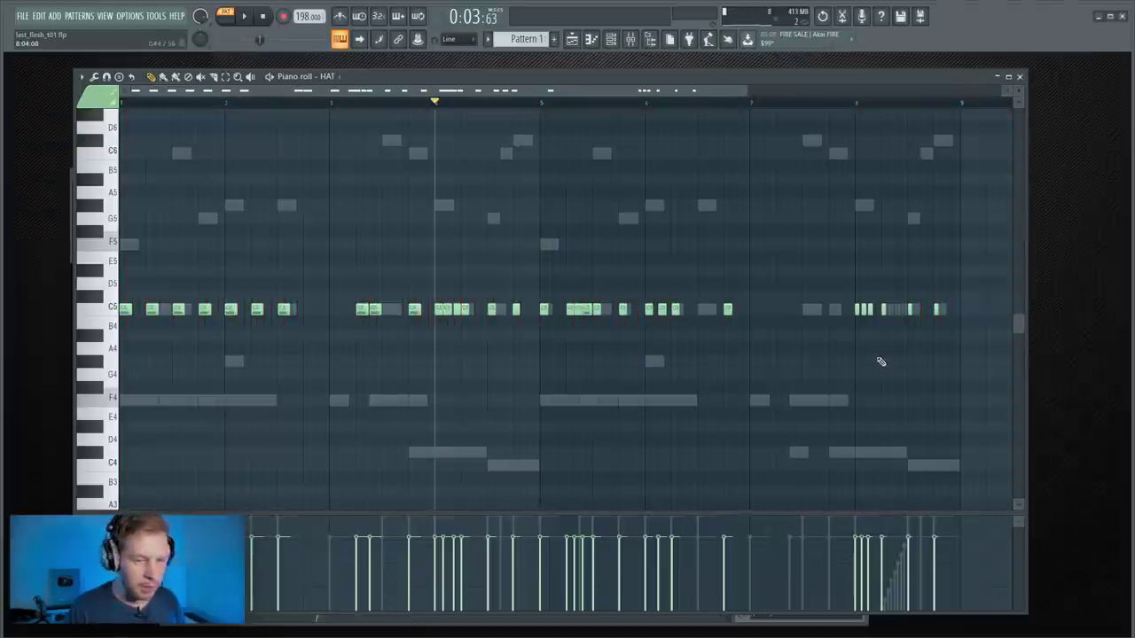
Step: Apply the Hip Hop 1 levels template to the hi-hat notes at 37% velocity strength, audition it and close the piano roll
key("alt+q")
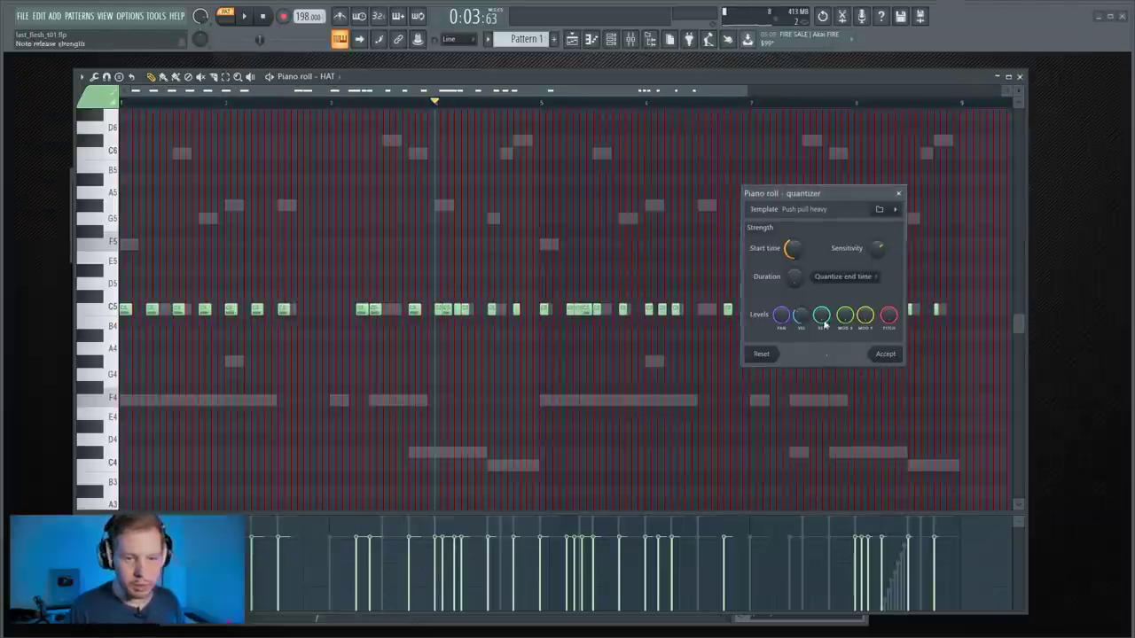
left_click(894, 211)
mouse_move(940, 438)
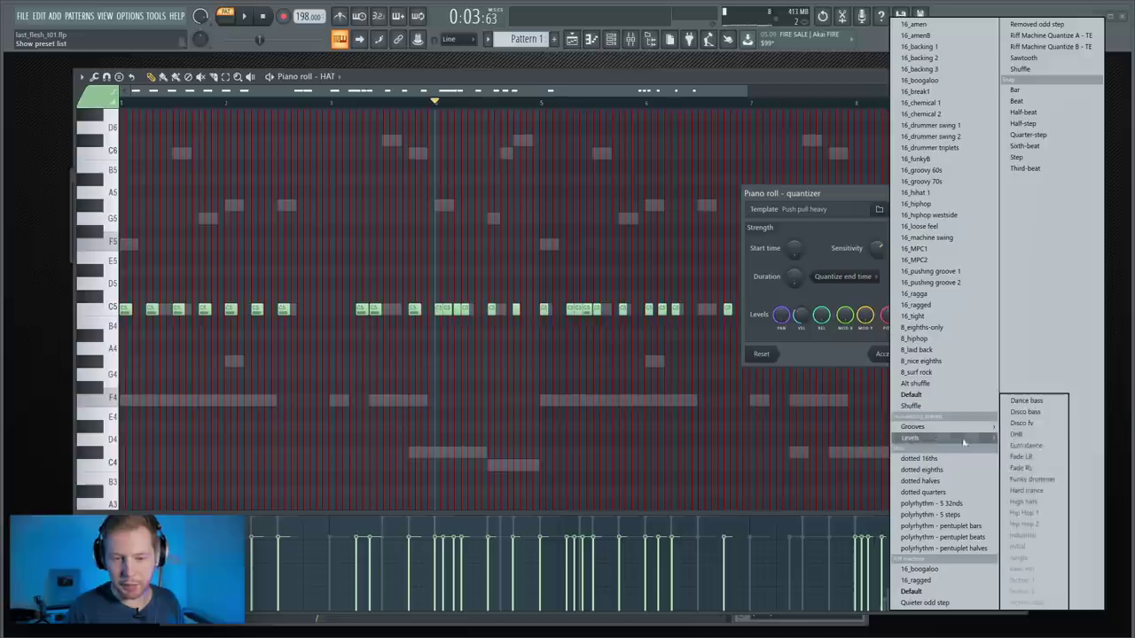
left_click(1032, 514)
left_click_drag(801, 316, 801, 266)
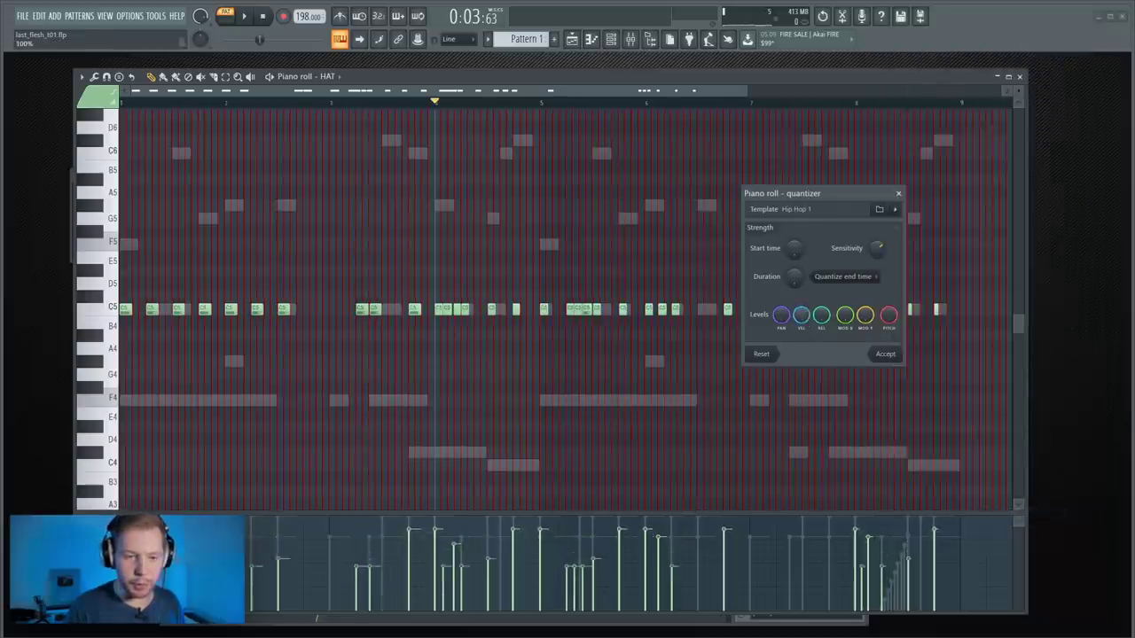
key("space")
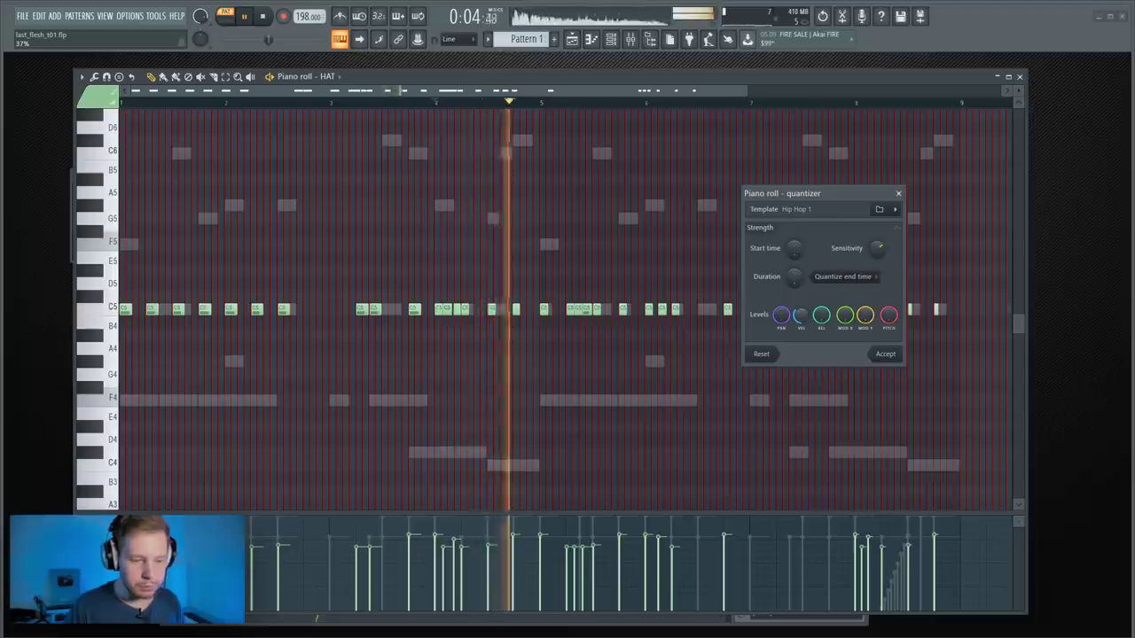
left_click(885, 354)
key("space")
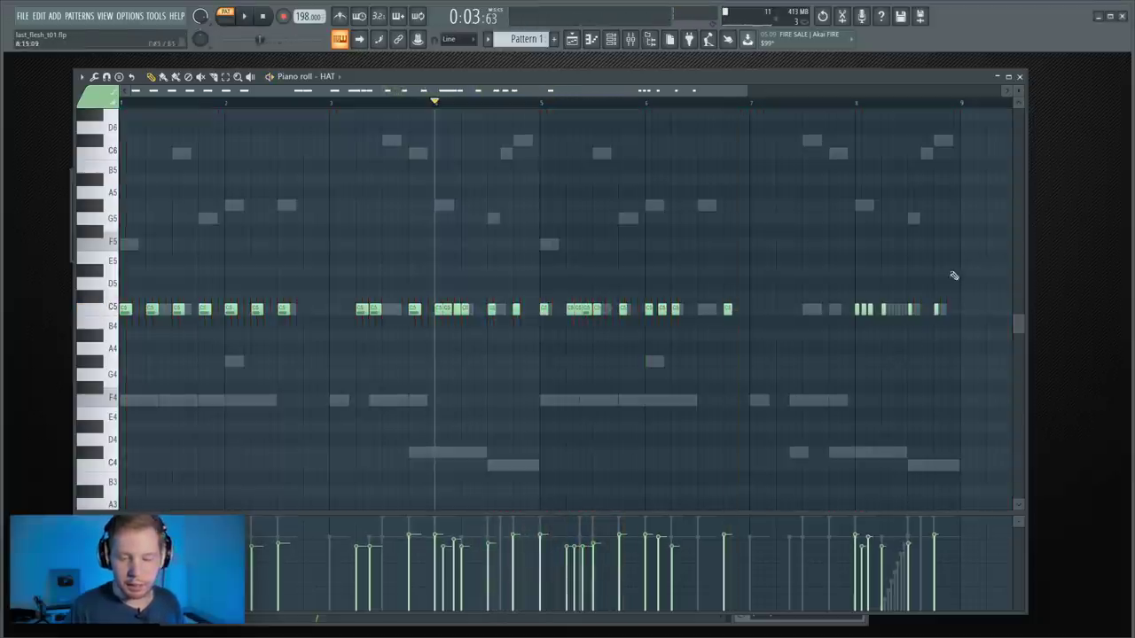
left_click(1020, 77)
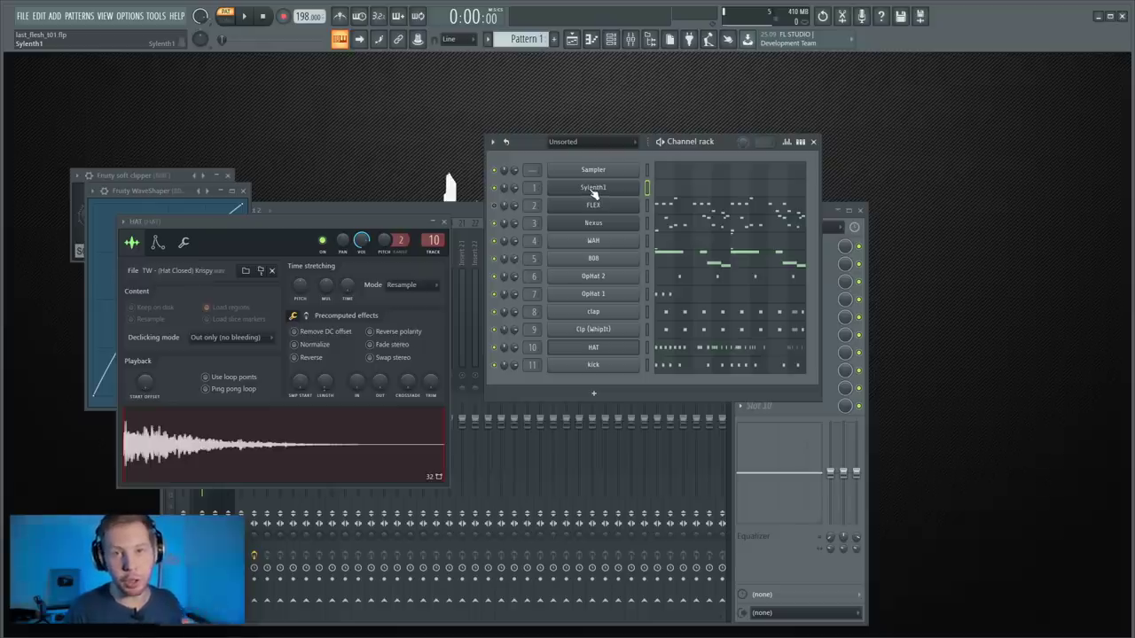
Step: Draw a descending Sylenth1 melody with a long F6, short D#6 and C#6 notes in bar 2, and a C6 lasting almost all of bar 3
left_click(659, 195)
left_click_drag(127, 383, 110, 232)
key("space")
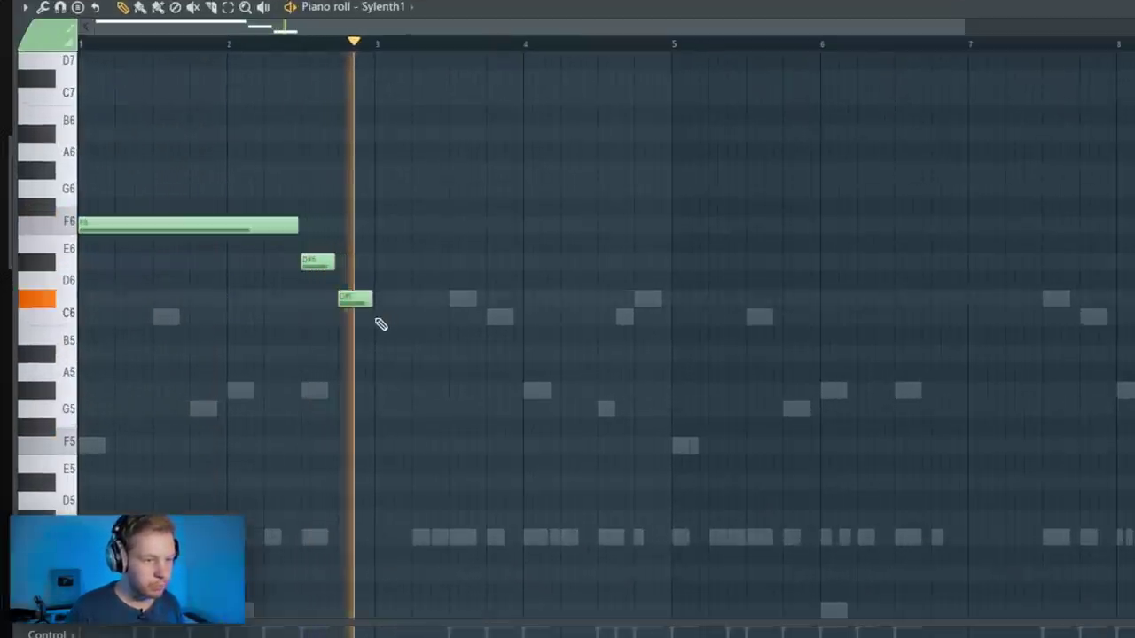
left_click(334, 298)
left_click_drag(355, 300, 423, 306)
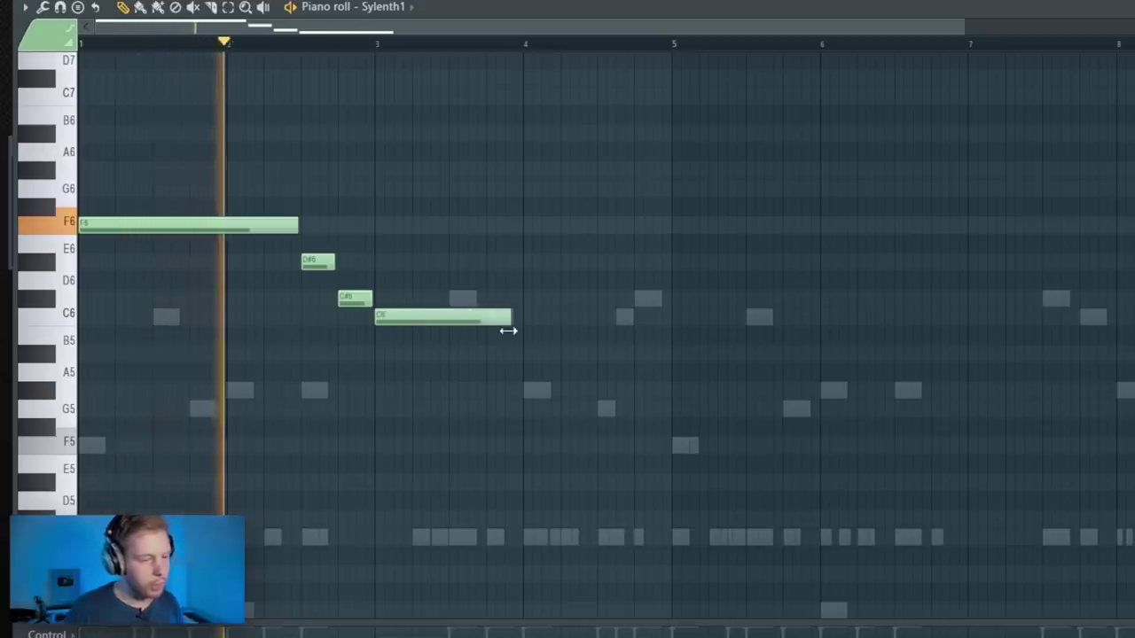
Step: Add half-bar C7 and G#6 notes in bar 4 of the Sylenth1 melody and a long C7 from bar 5 into bar 6
left_click_drag(508, 331, 448, 332)
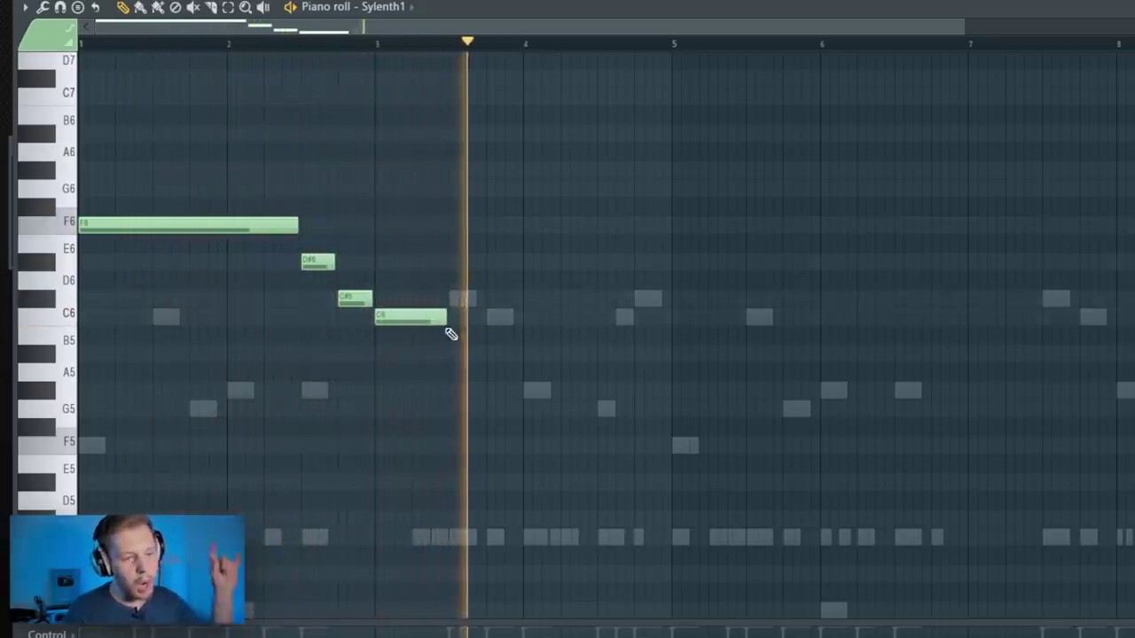
key("space")
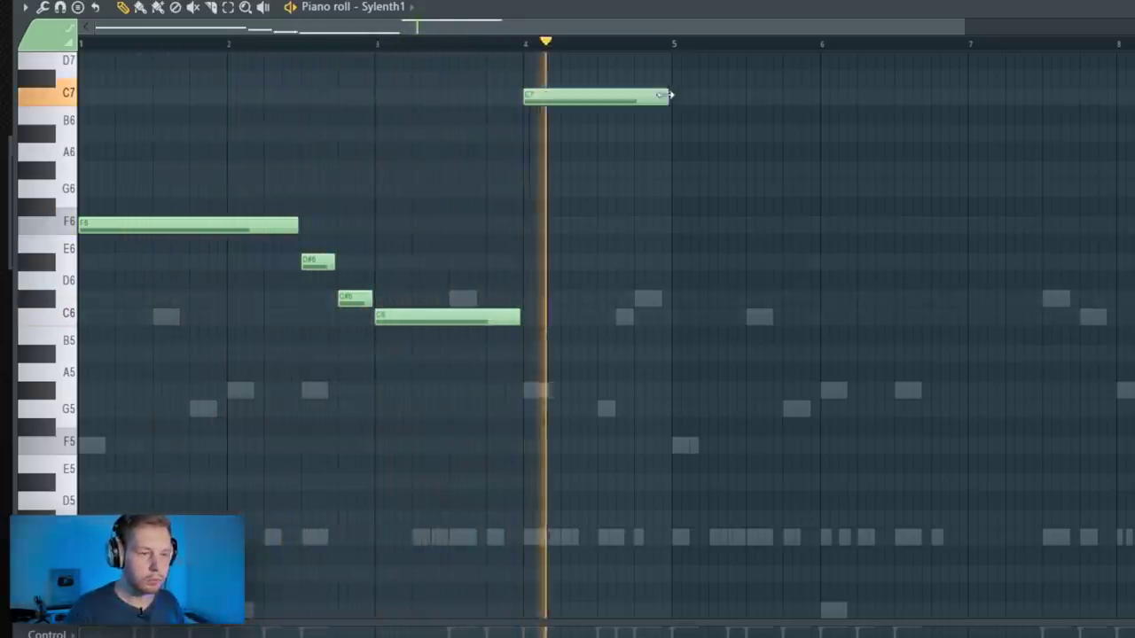
left_click_drag(671, 94, 595, 97)
key("space")
left_click(601, 169)
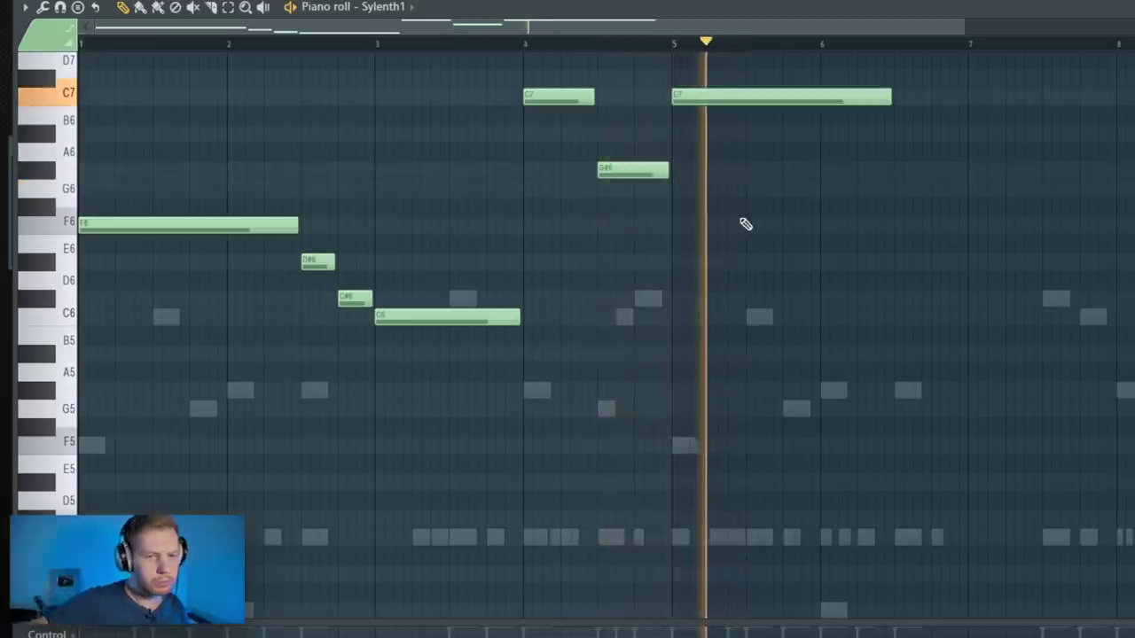
key("space")
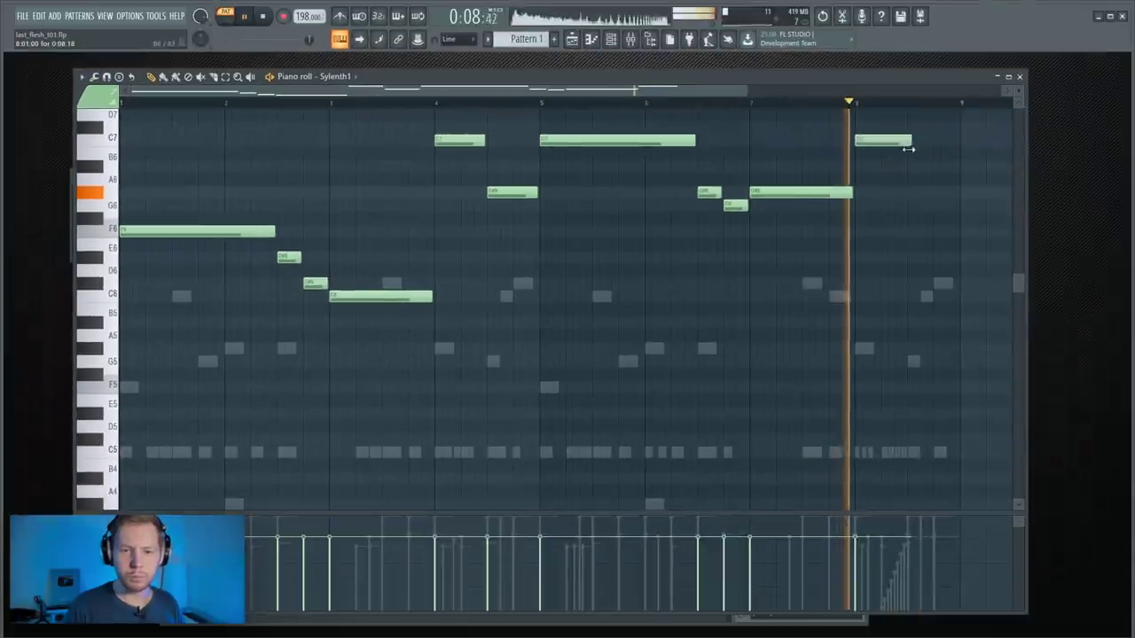
Step: End the melody in bar 8 with a half-bar C7 followed by a half-bar G6
left_click_drag(909, 149, 903, 149)
left_click(912, 205)
key("space")
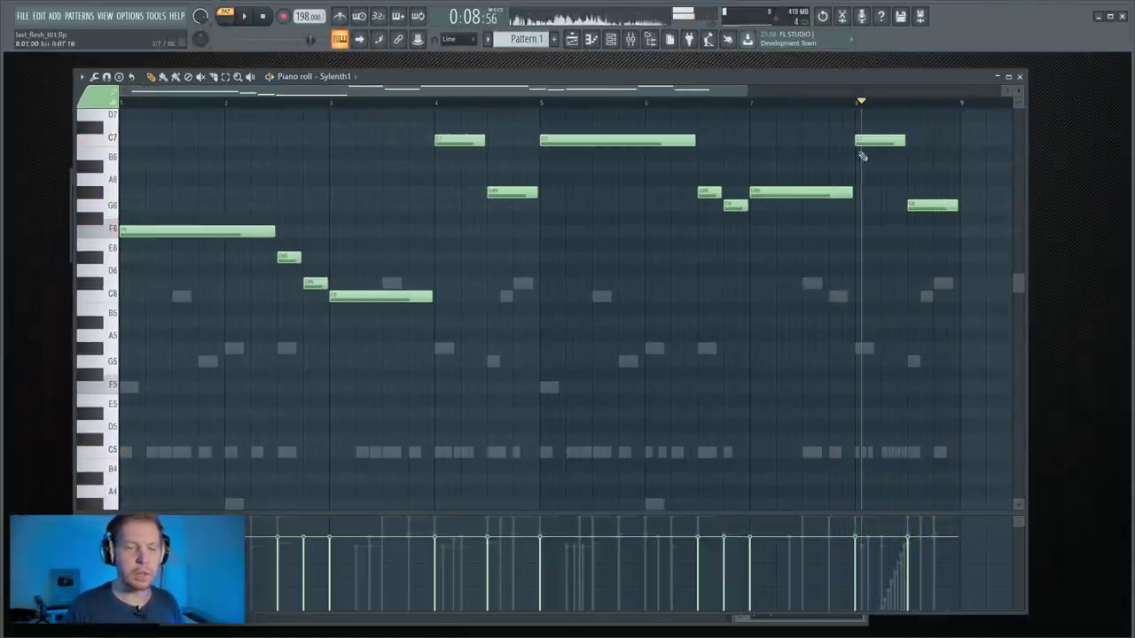
Step: Lengthen the melody notes before the final G6 slightly to close the small gaps between them, and audition the result
left_click_drag(195, 134, 880, 448)
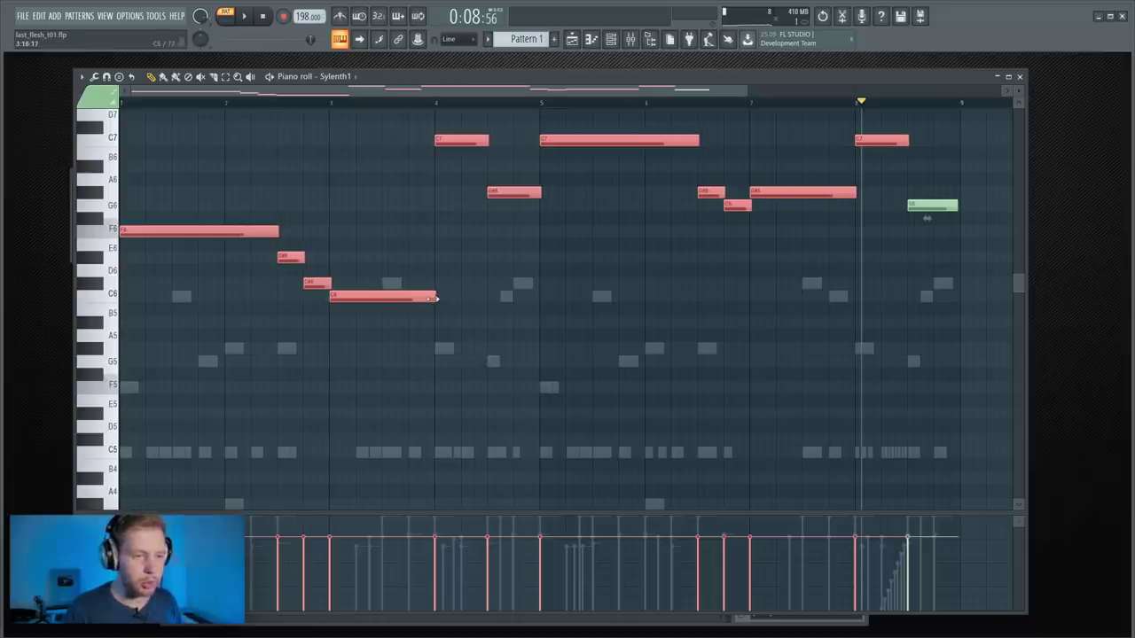
left_click(219, 103)
key("space")
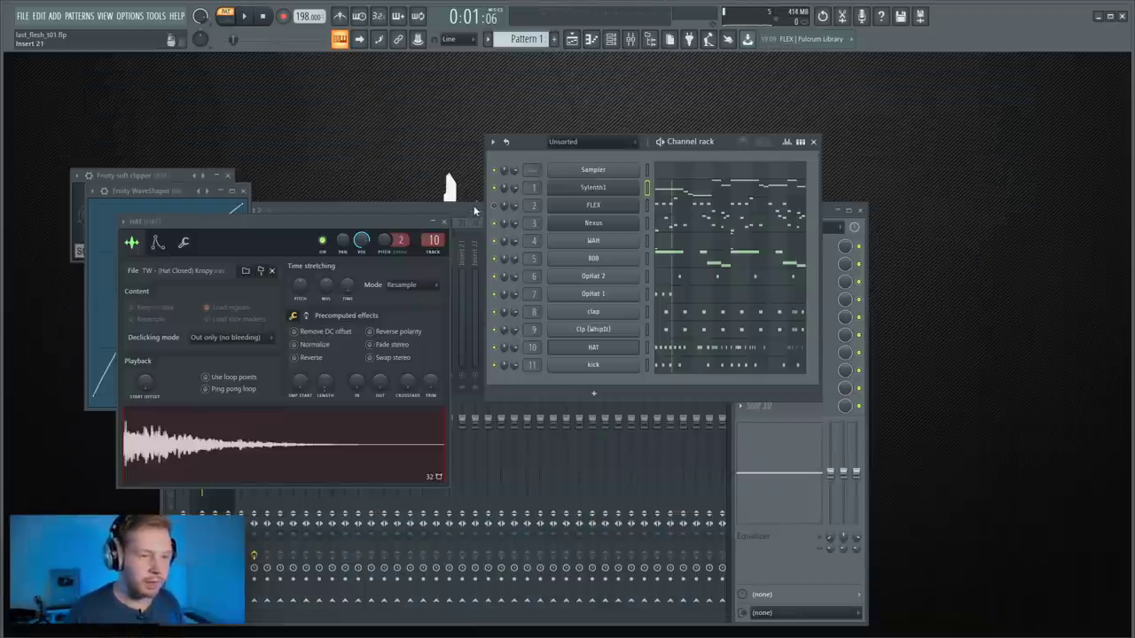
Step: Load Soundgoodizer, Fruity Reeverb 2 and Fruity parametric EQ 2 in the first three effect slots of the Nexus mixer track
left_click(474, 210)
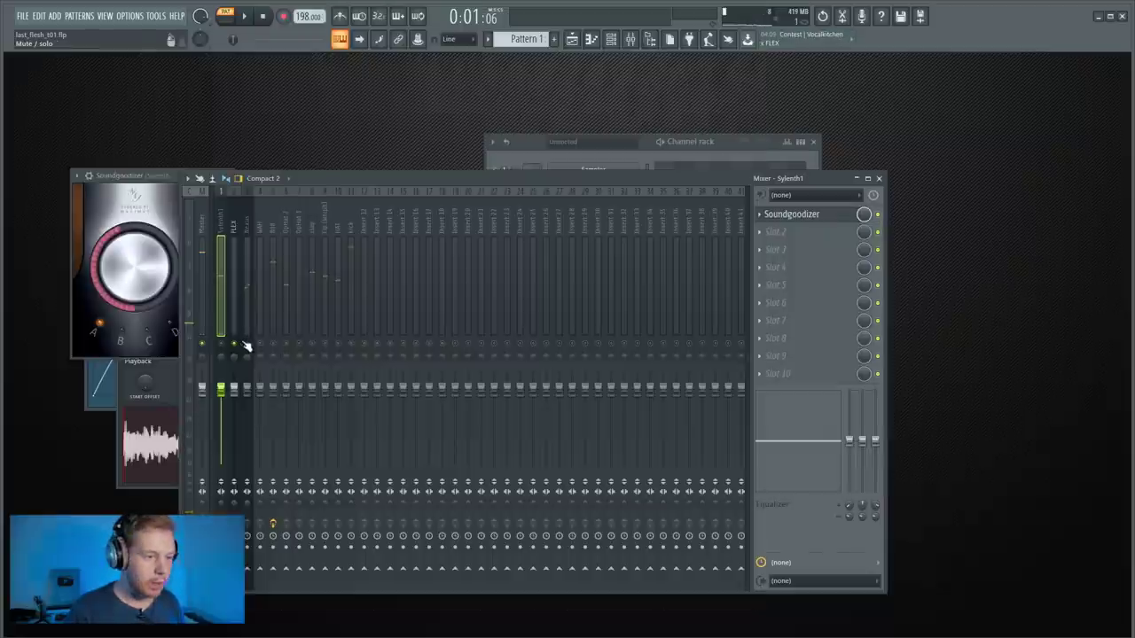
left_click(247, 262)
left_click(774, 217)
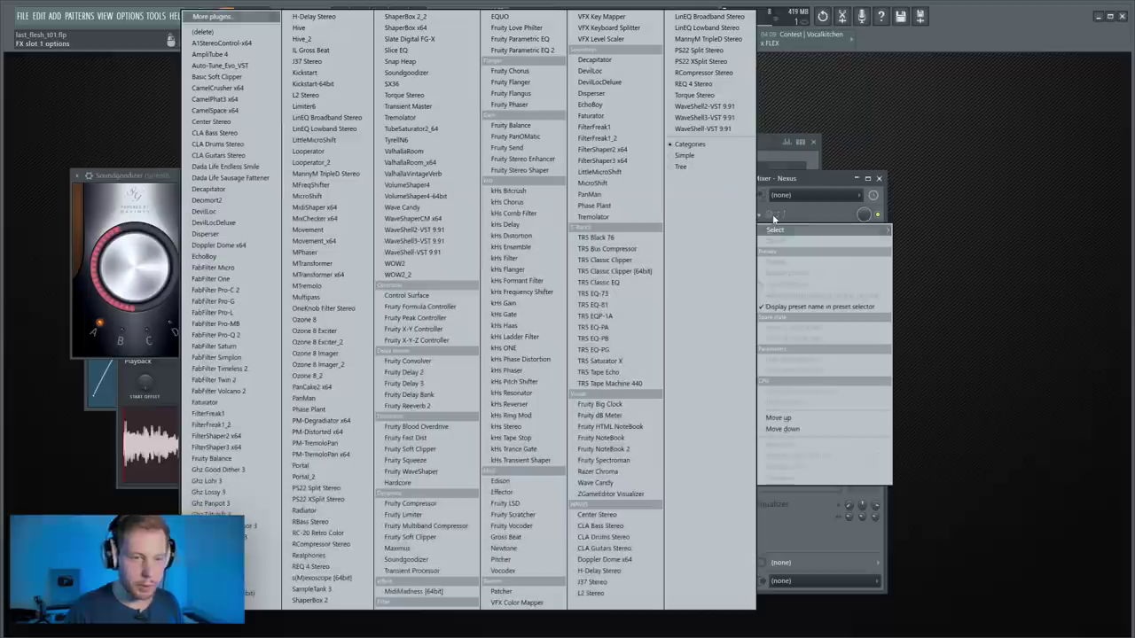
left_click(421, 73)
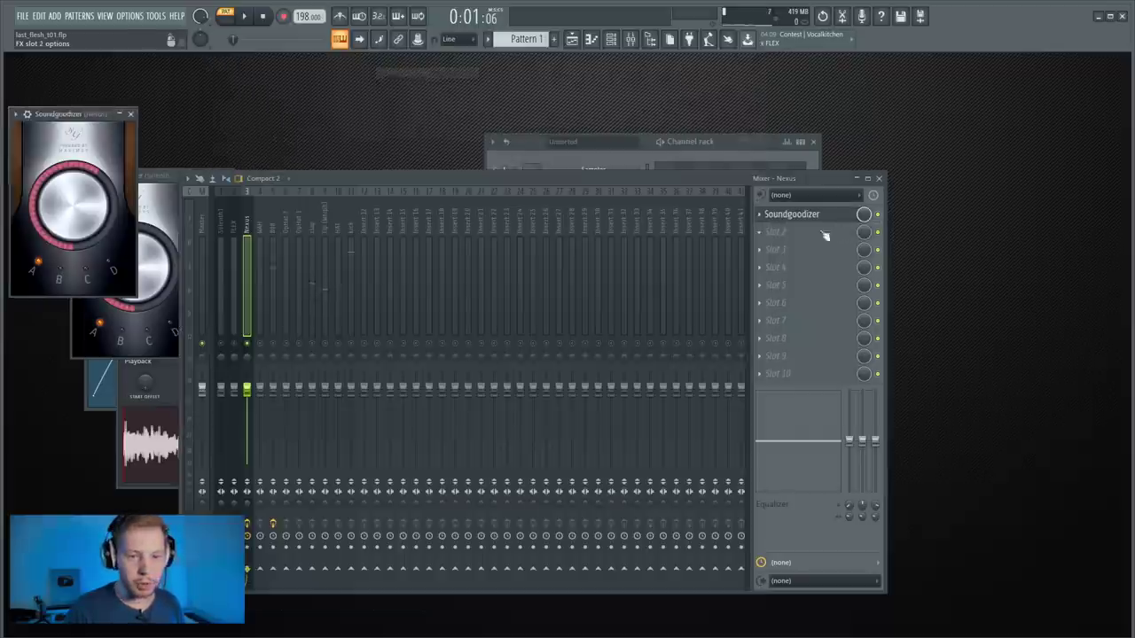
left_click(821, 234)
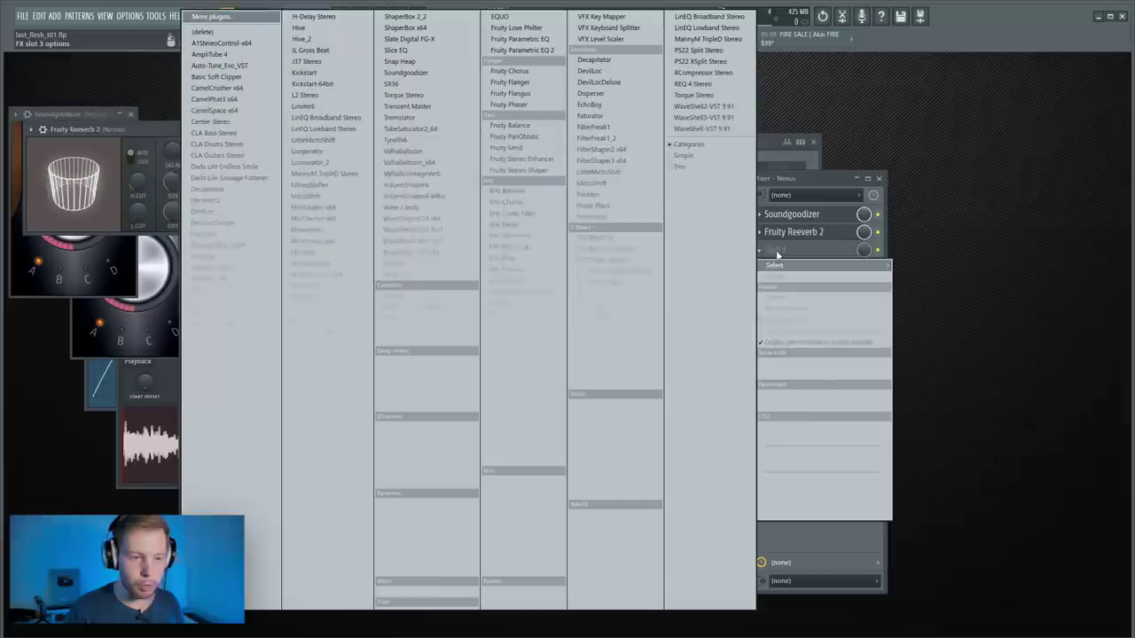
left_click(535, 53)
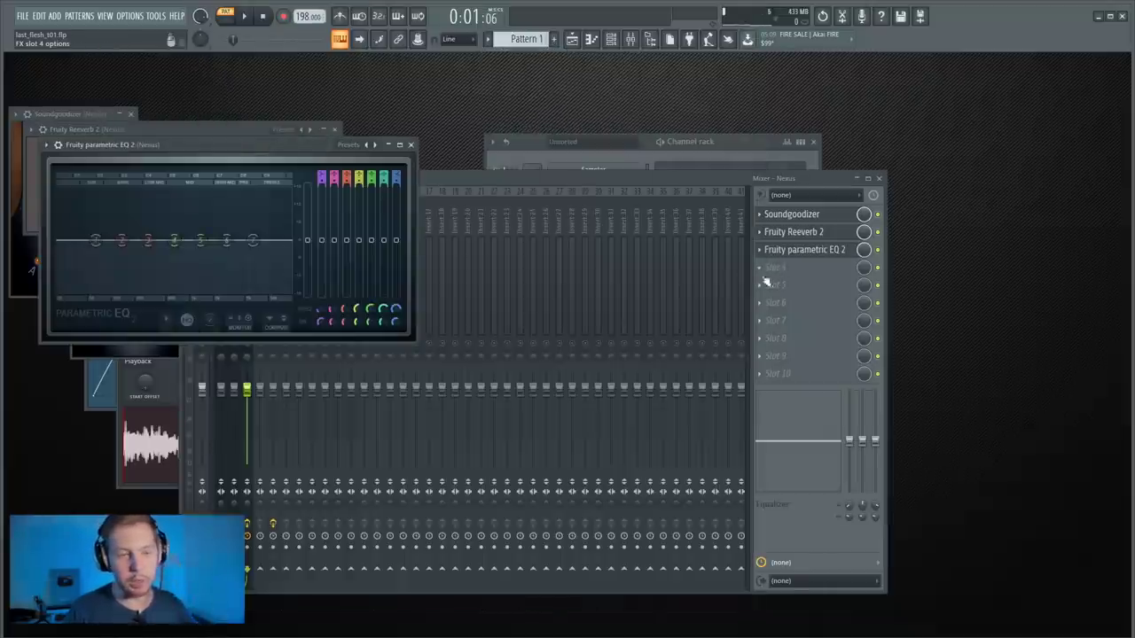
Step: Apply the 30Hz + 18kHz cut preset to the Nexus EQ and raise the amount of its Soundgoodizer
left_click(348, 145)
left_click(411, 244)
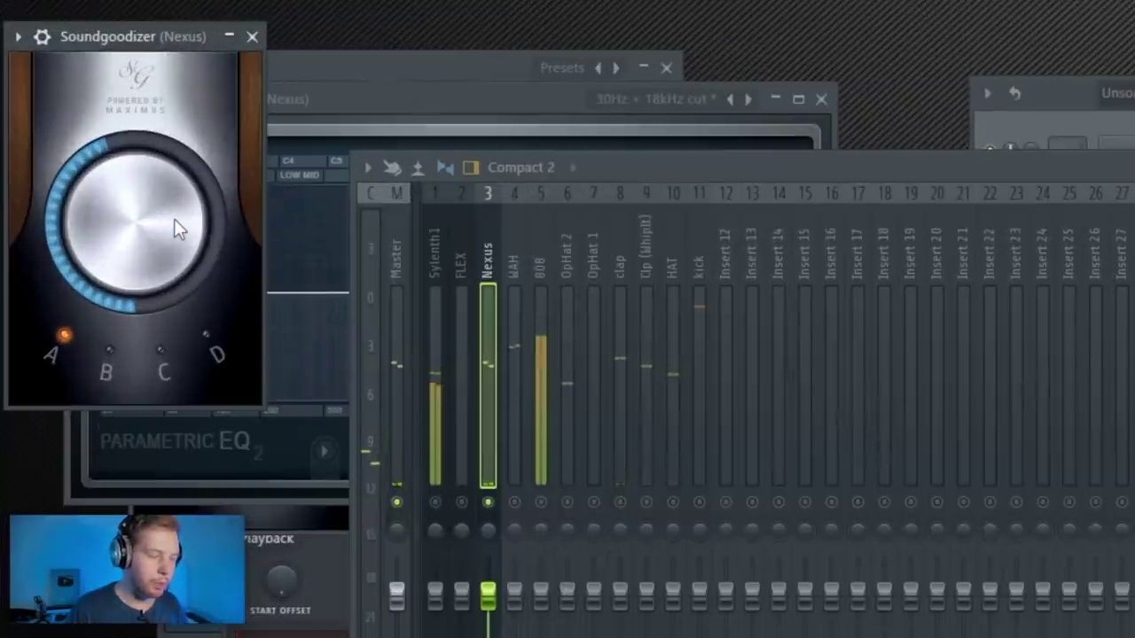
scroll(174, 219, "down", 2)
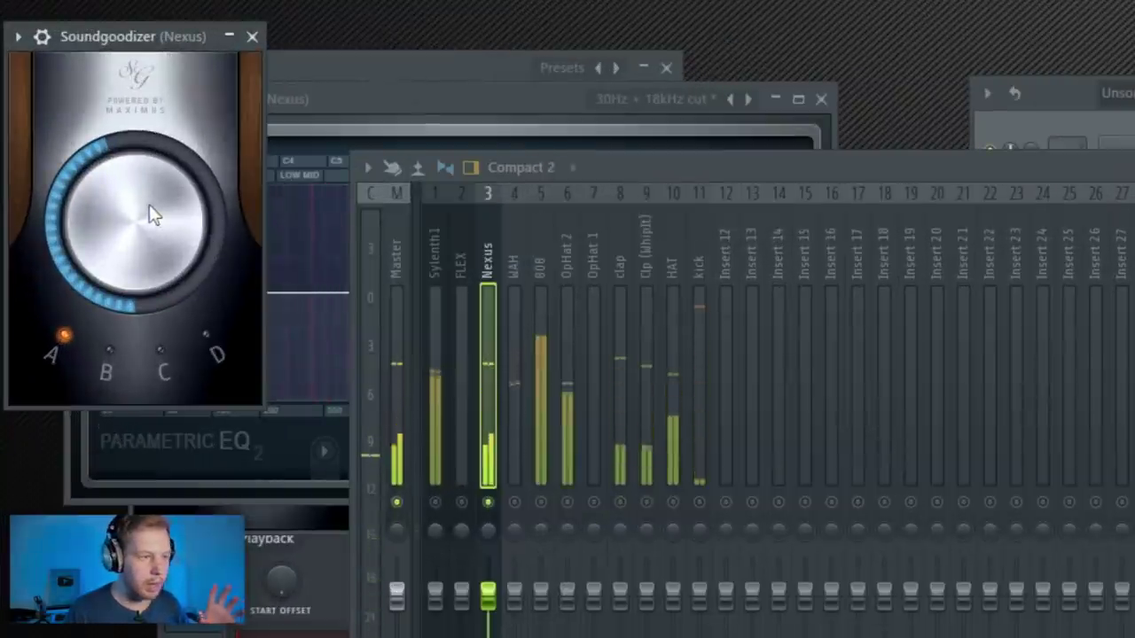
scroll(142, 210, "up", 5)
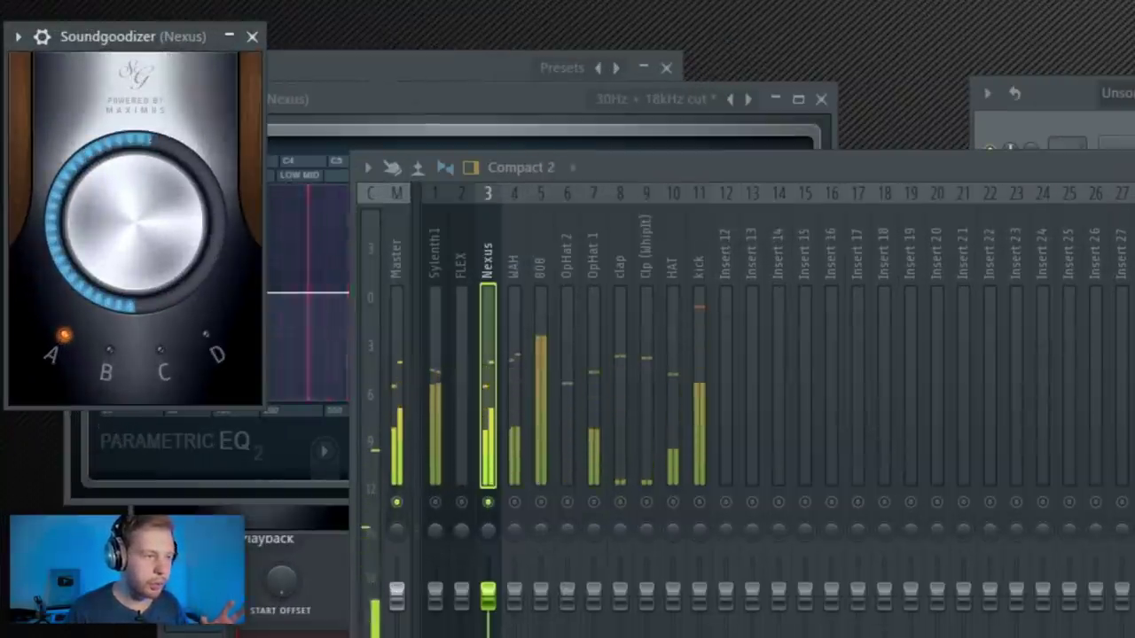
Step: Raise the low-cut band of the Nexus parametric EQ to about 200 Hz
left_click_drag(528, 135, 982, 191)
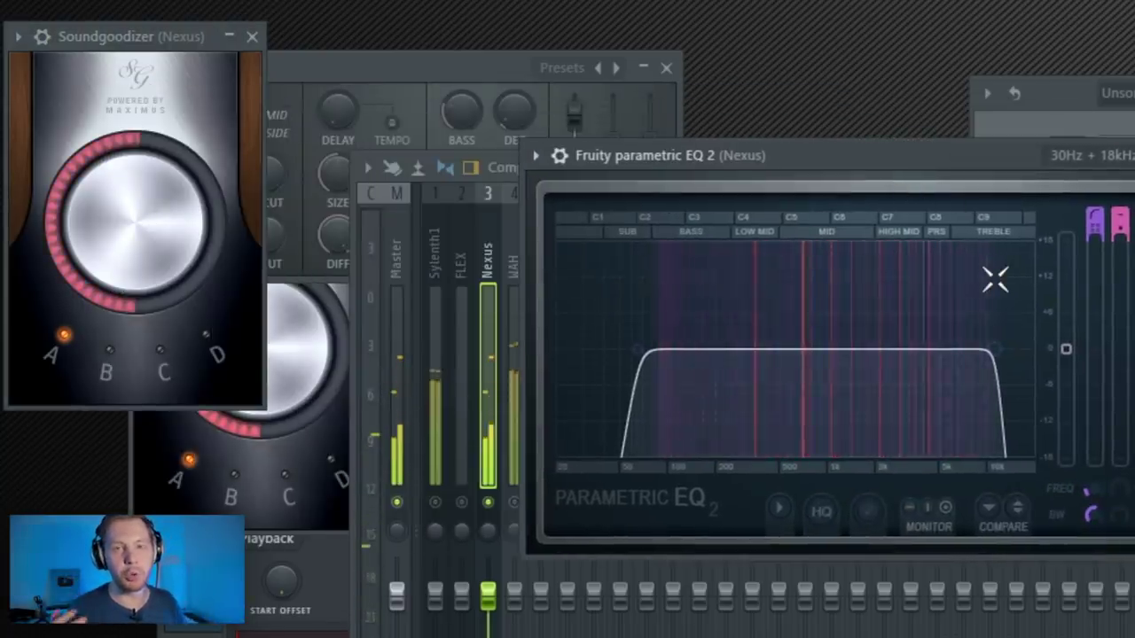
left_click_drag(637, 351, 722, 350)
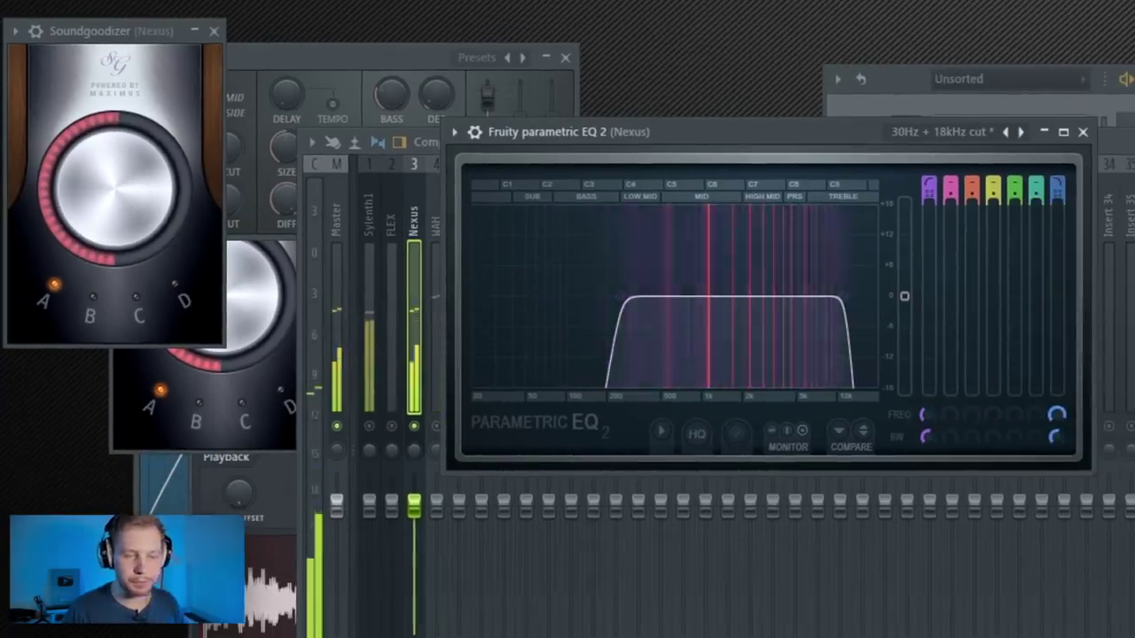
left_click(1133, 354)
left_click(1133, 354)
Step: Increase the room size of Fruity Reeverb 2 on the Nexus track and lower its wet level
left_click_drag(351, 53, 832, 196)
left_click_drag(766, 289, 768, 262)
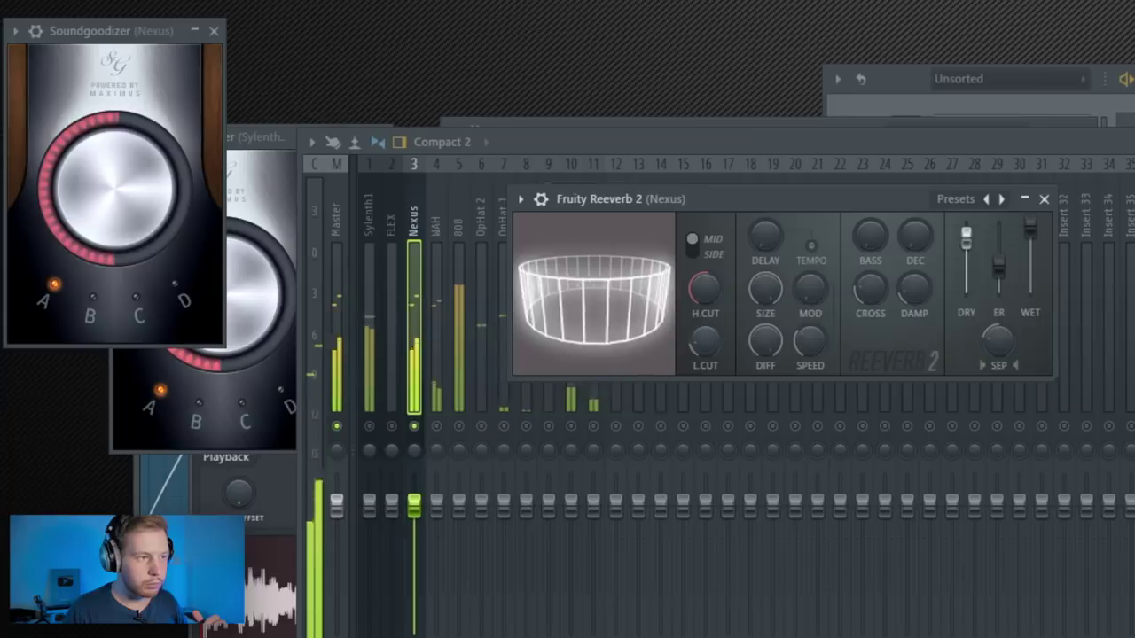
left_click_drag(1029, 231, 1031, 259)
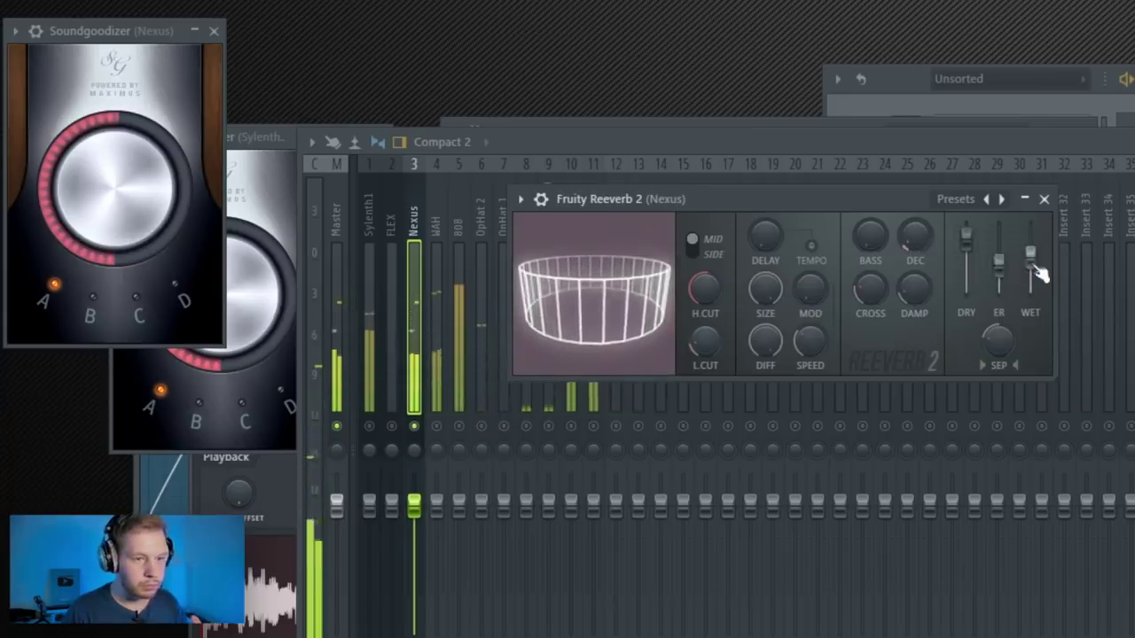
left_click_drag(1031, 255, 1031, 276)
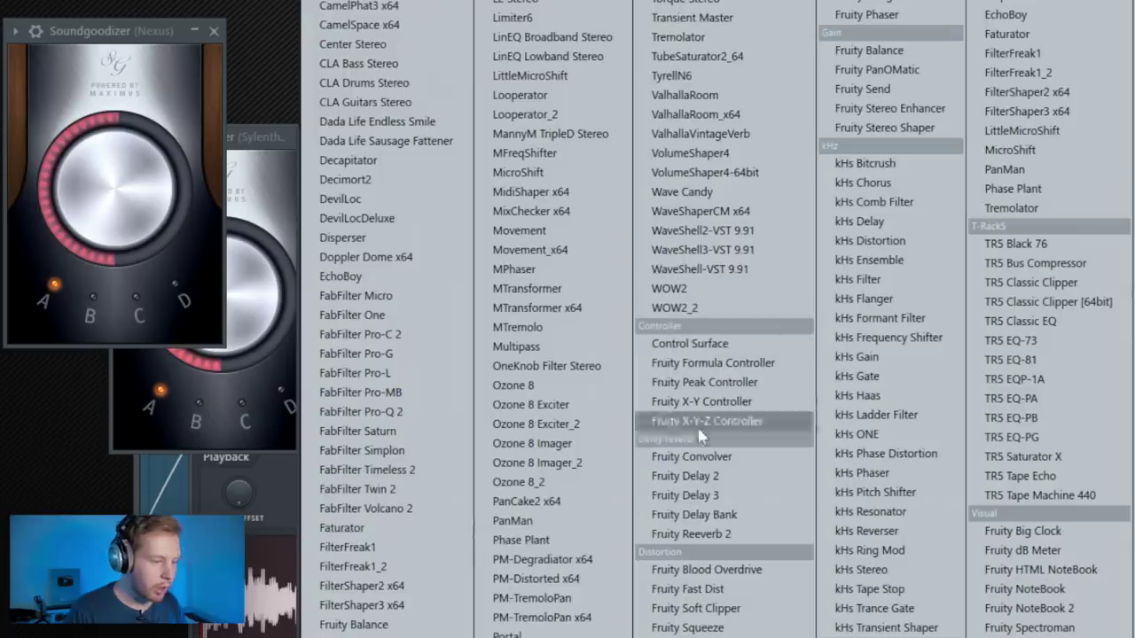
Step: Add HalfTime to the Nexus track and reduce its mix amount
left_click(511, 268)
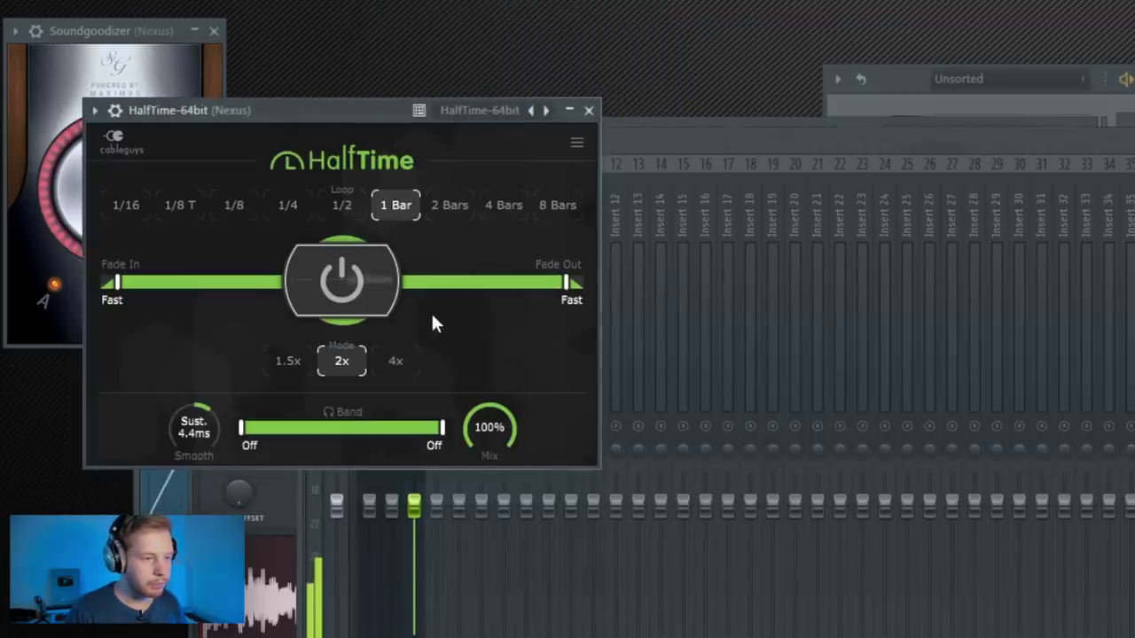
left_click_drag(490, 431, 490, 445)
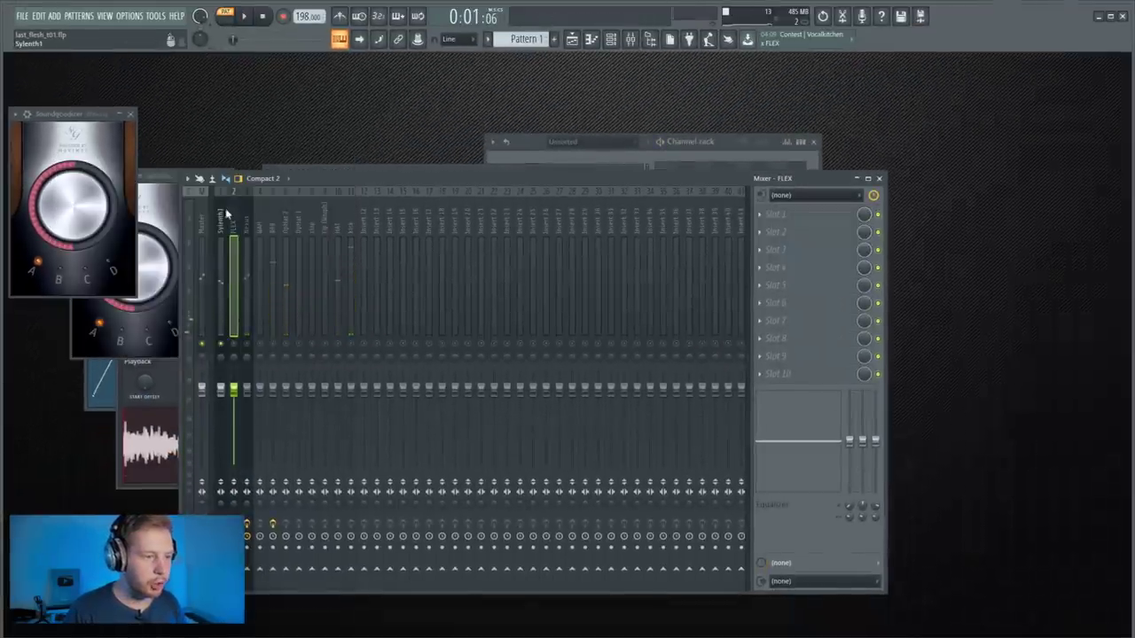
Step: Add Fruity Reeverb 2 to the Sylenth1 mixer track, raise its dry level and adjust its stereo separation
left_click(222, 213)
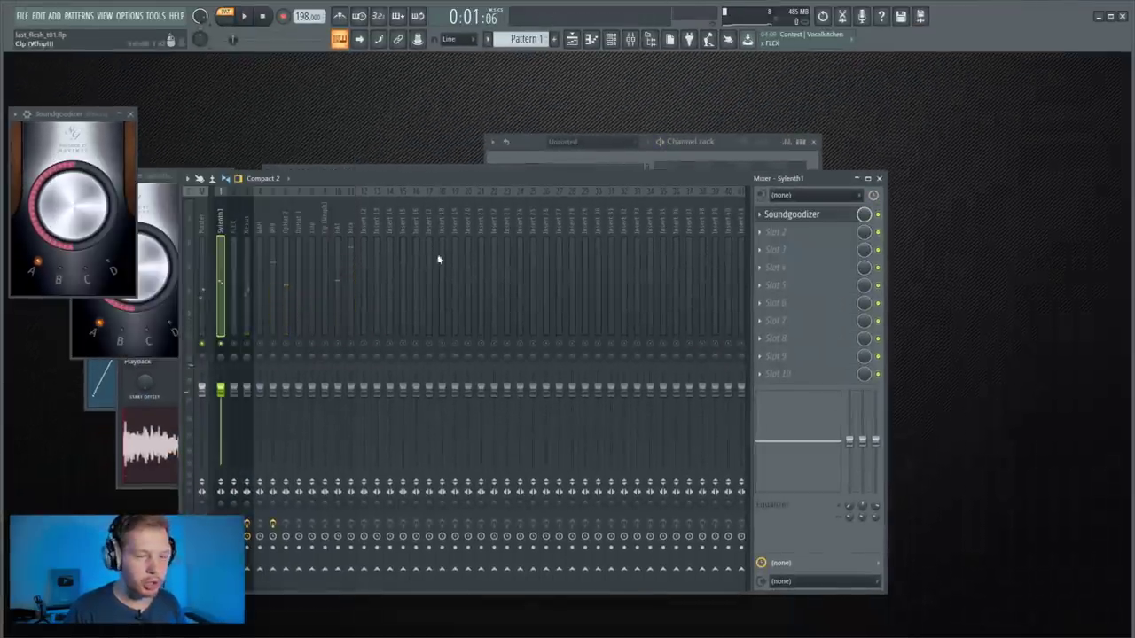
key("space")
left_click(773, 234)
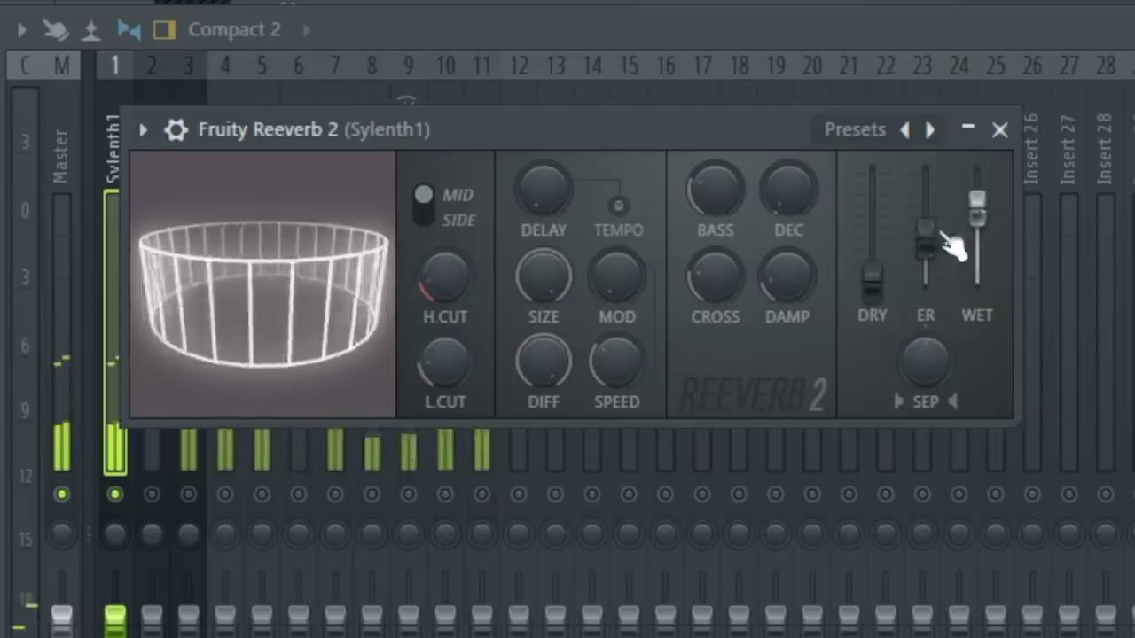
left_click_drag(873, 286, 875, 221)
left_click_drag(925, 361, 926, 395)
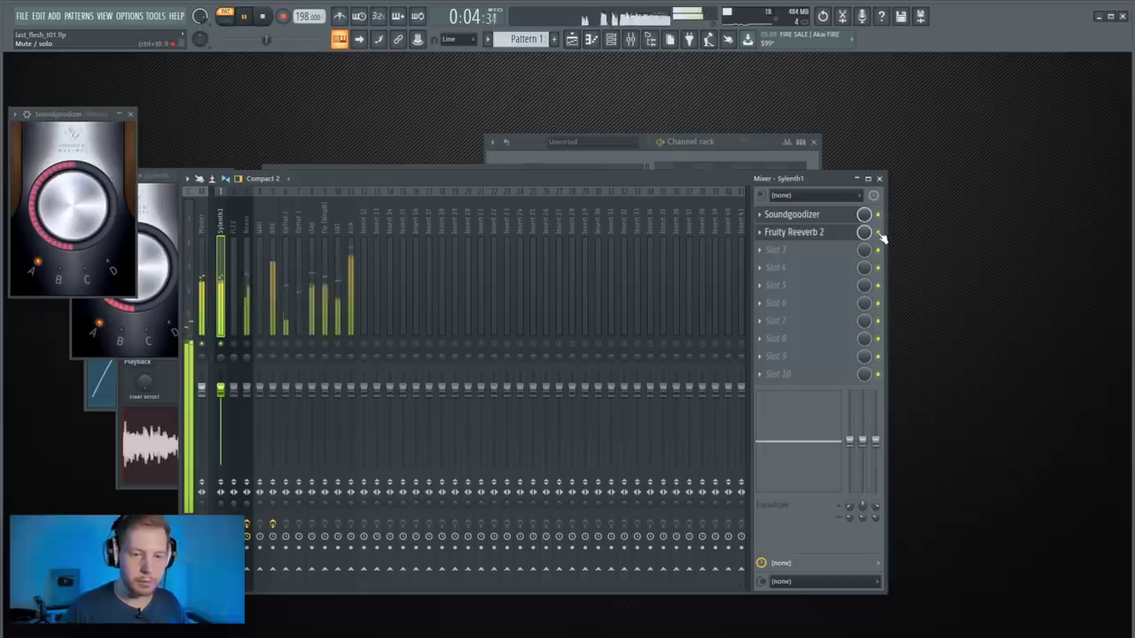
Step: Raise the low-cut frequency of Fruity parametric EQ 2 on the Sylenth1 track
key("space")
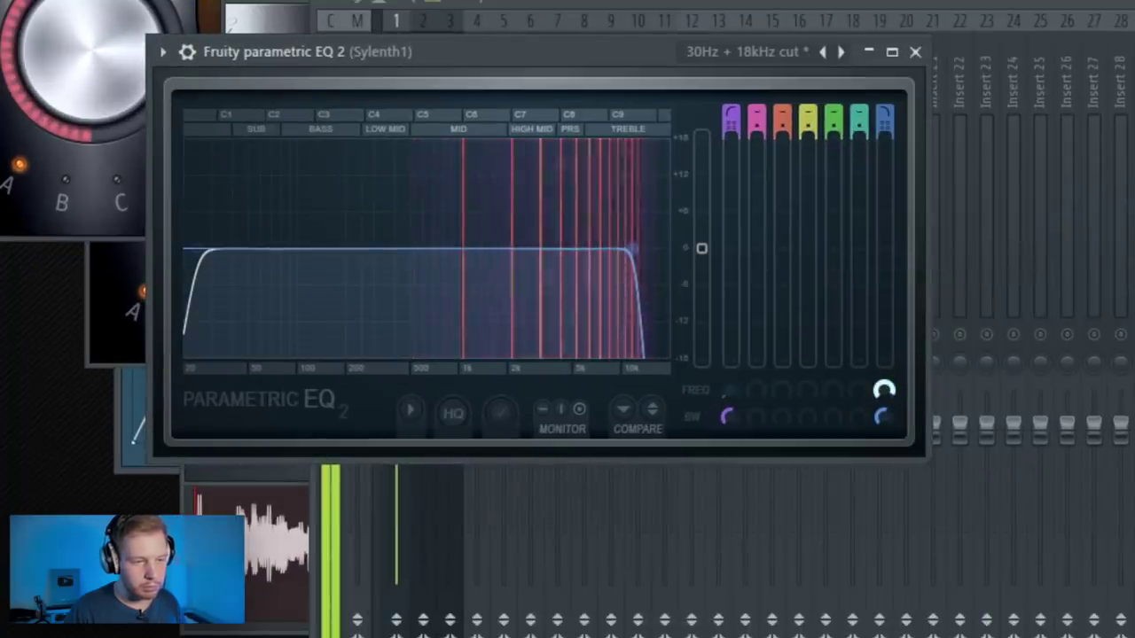
left_click_drag(723, 397, 724, 365)
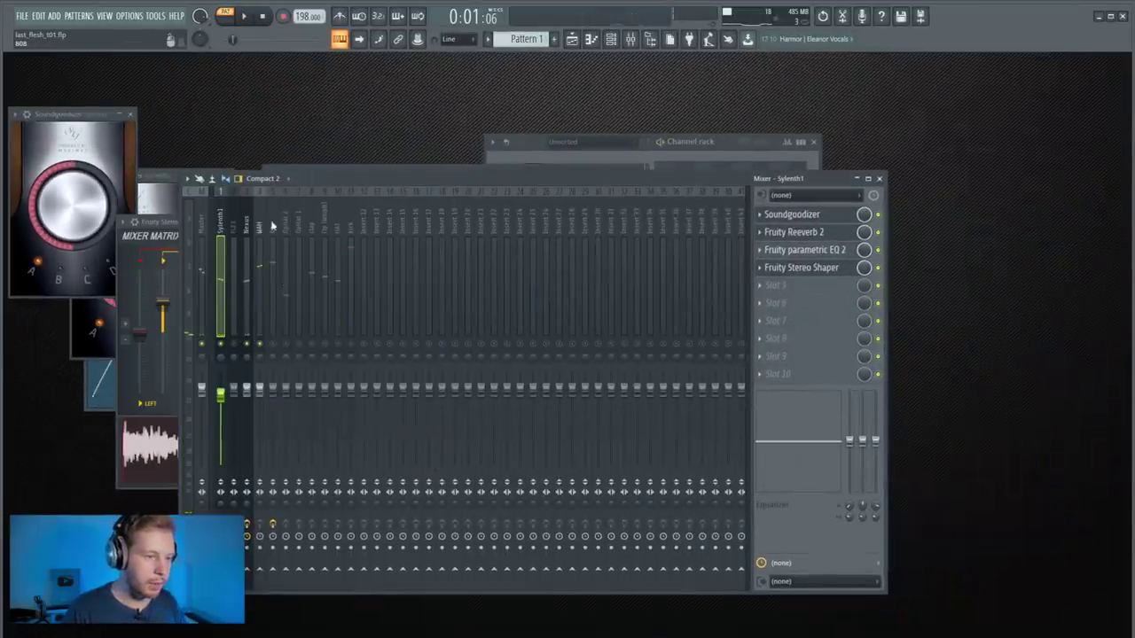
Step: Add Soundgoodizer and Fruity parametric EQ 2 to the WAH track and set the EQ's high-pass band to 207 Hz with 76% bandwidth
left_click(260, 229)
key("space")
left_click(779, 226)
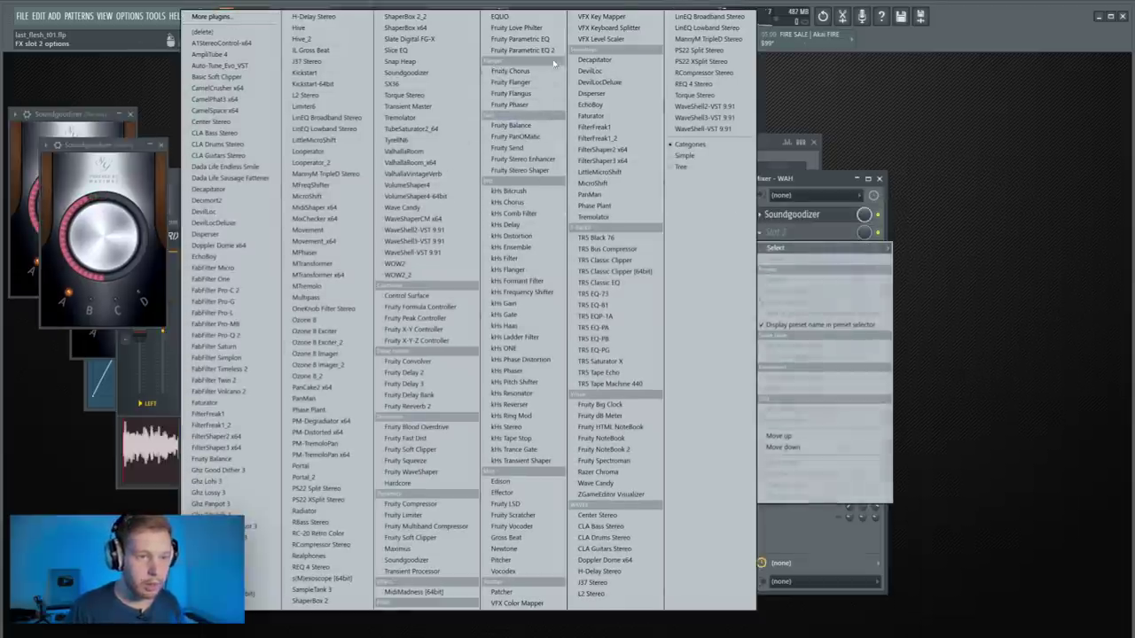
left_click(522, 50)
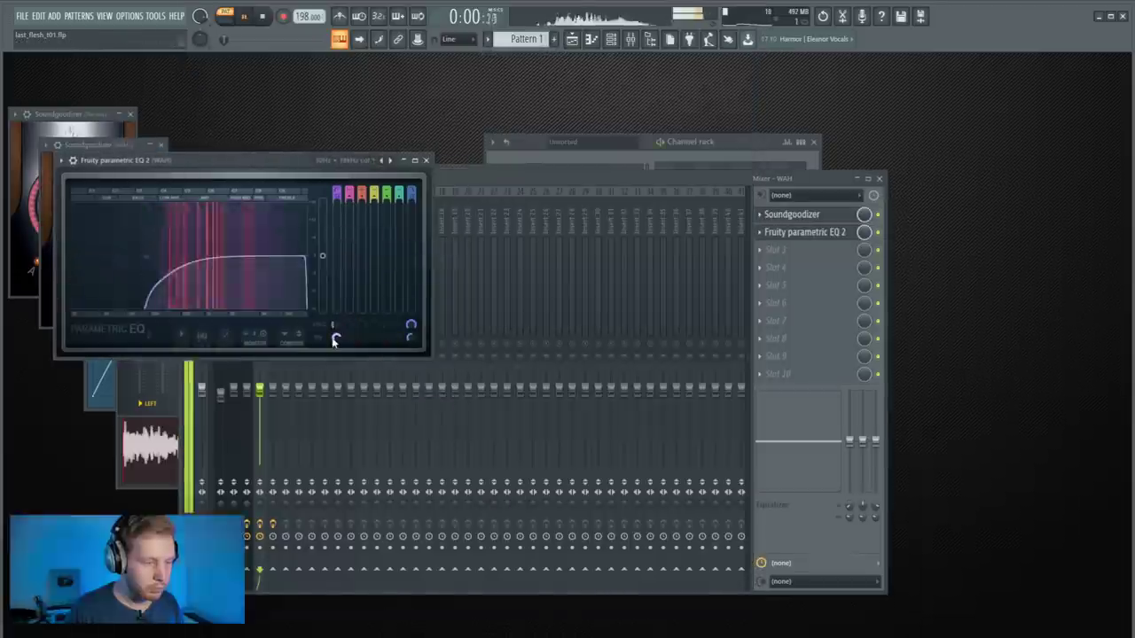
left_click_drag(336, 339, 335, 333)
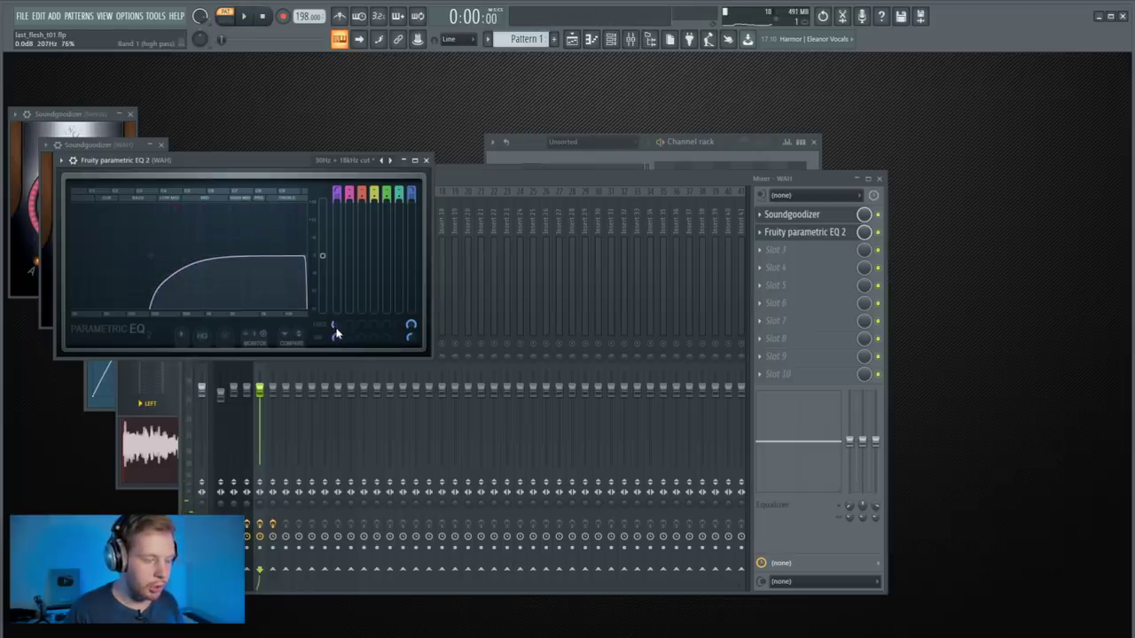
Step: Replace Fruity Stereo Shaper on the Sylenth1 track with Fruity Stereo Enhancer and turn its phase offset towards R
left_click(223, 232)
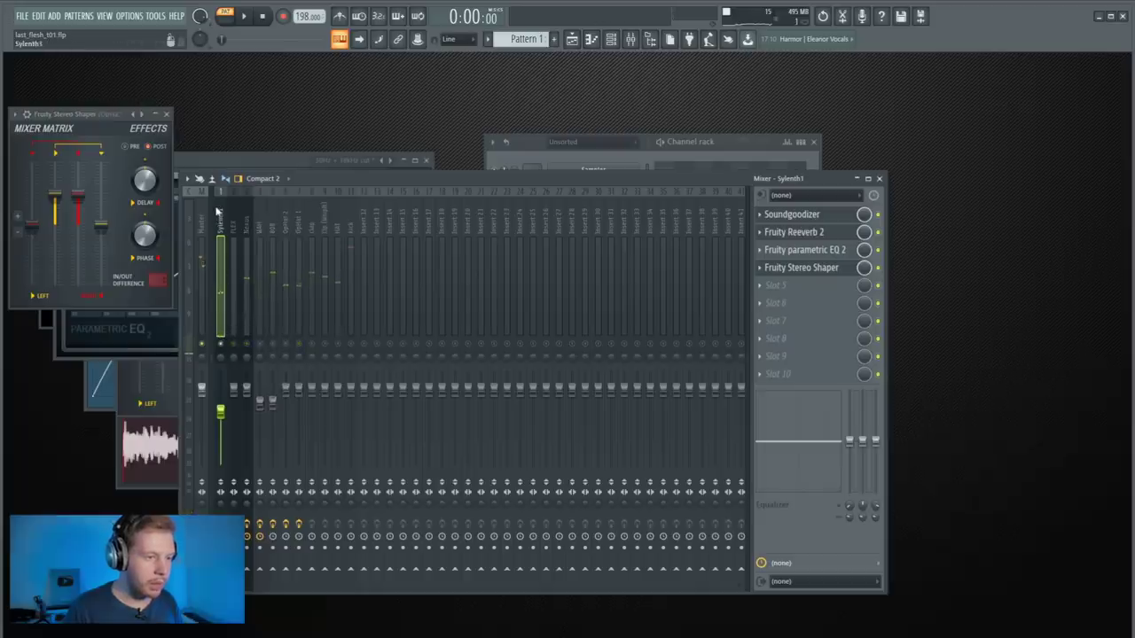
left_click(762, 269)
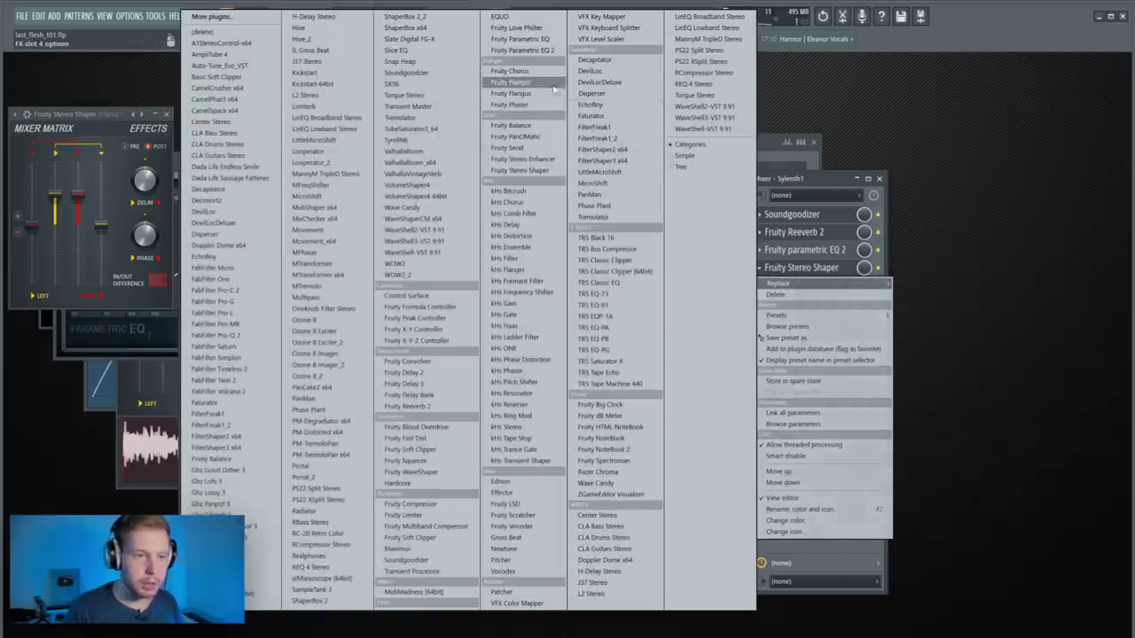
left_click(523, 159)
key("space")
left_click_drag(541, 182, 541, 164)
left_click_drag(548, 207, 548, 168)
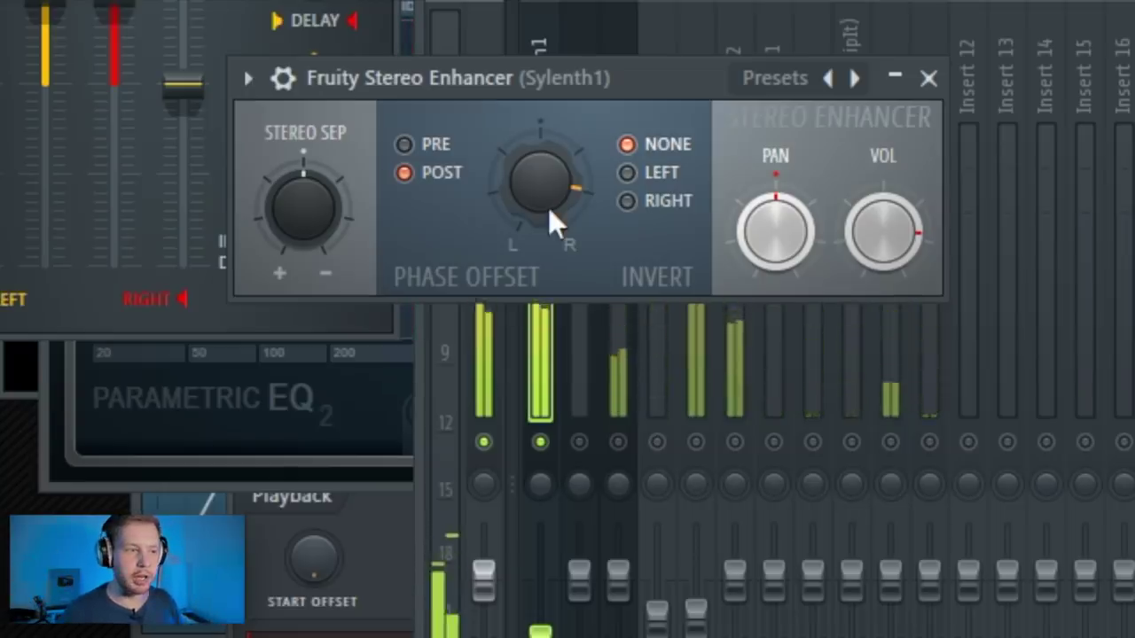
left_click(928, 78)
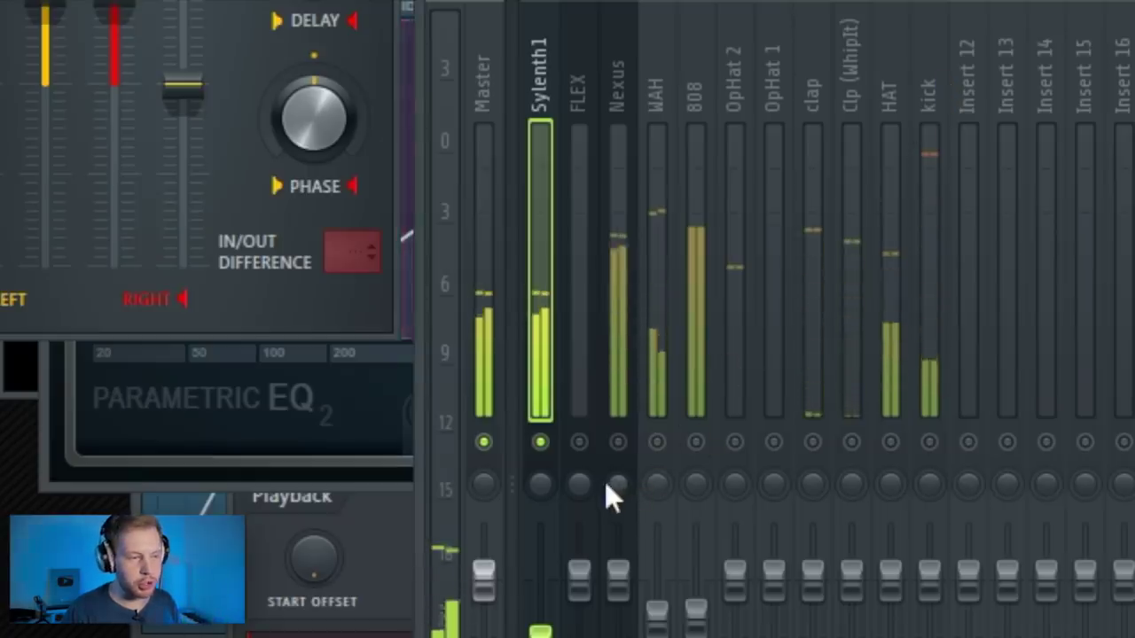
Step: Toggle the Nexus mixer track's mute state and play the pattern to check the mix
key("space")
left_click(624, 435)
key("space")
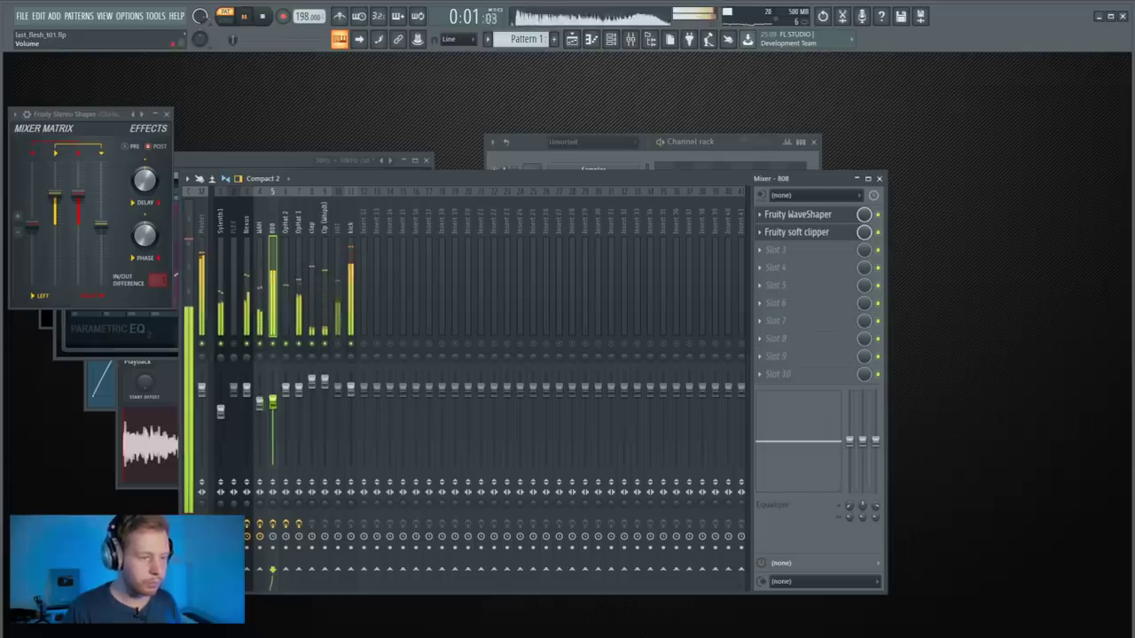
Step: Set the WAH mixer track's volume to 80%, then stop playback and check the HAT and Clp (WhipIt) tracks
left_click(258, 395)
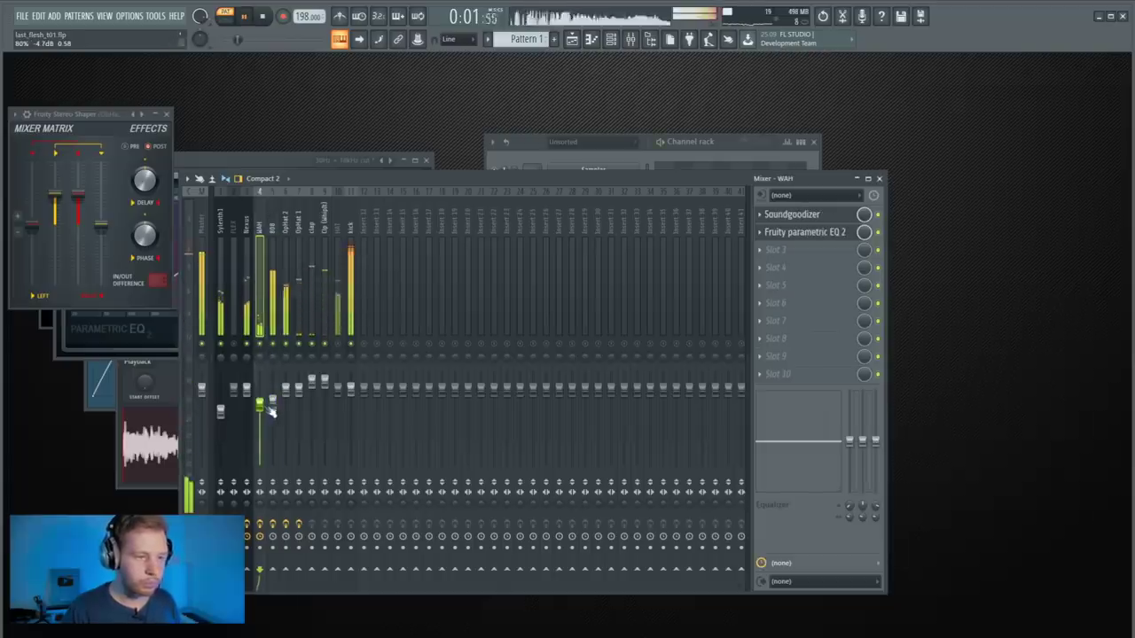
key("space")
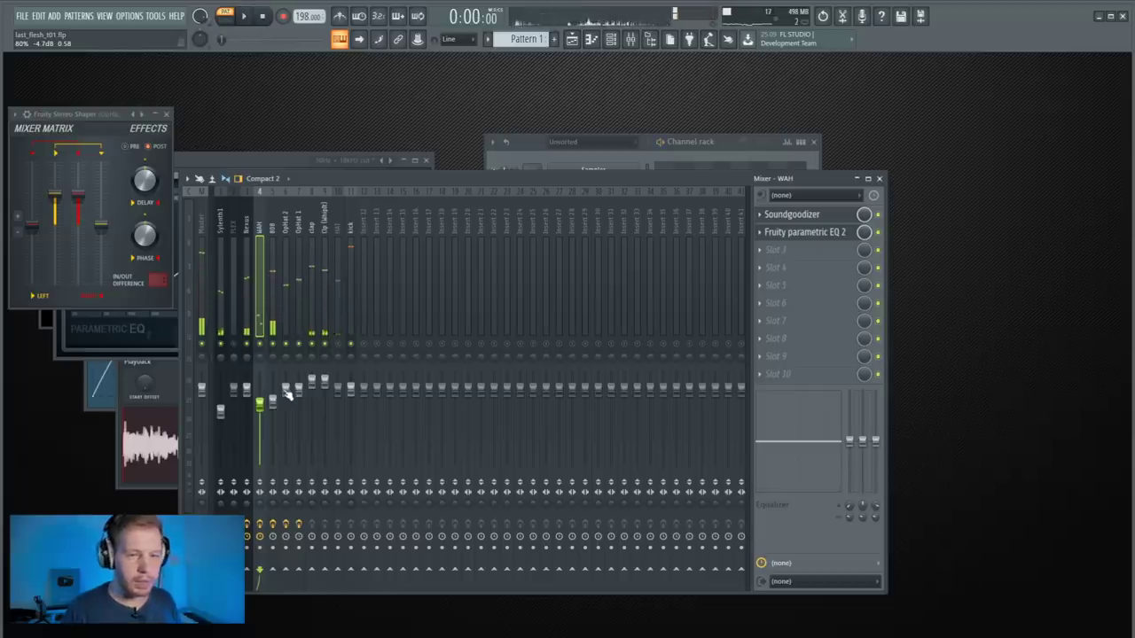
left_click(337, 235)
left_click(321, 239)
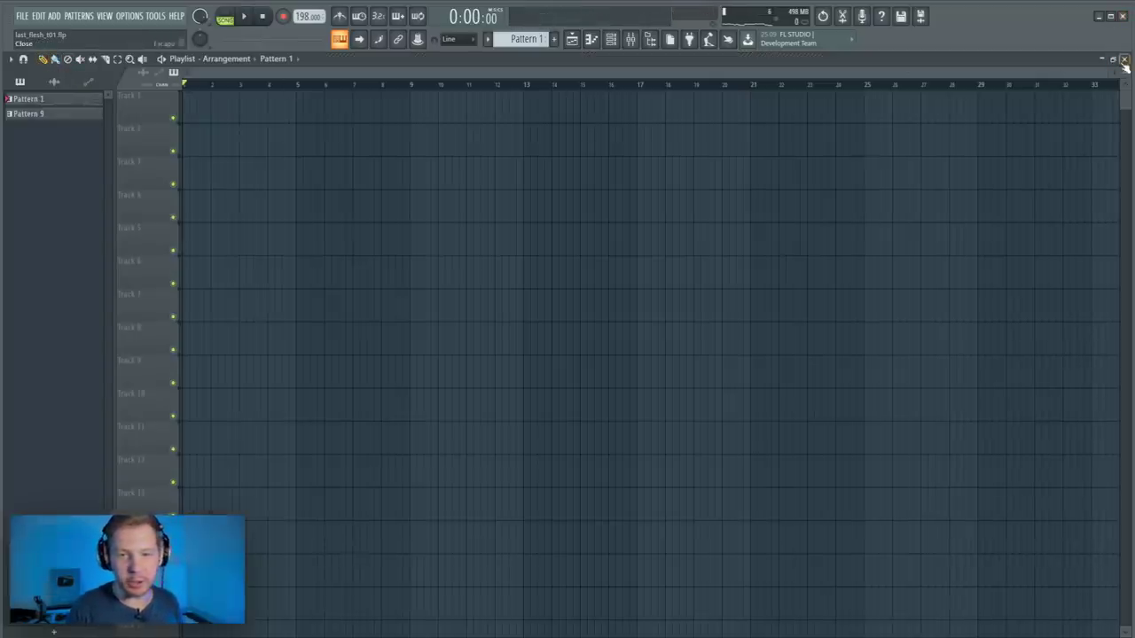
Step: Split Pattern 1 by channel so each instrument gets its own pattern
left_click(1124, 59)
left_click(611, 39)
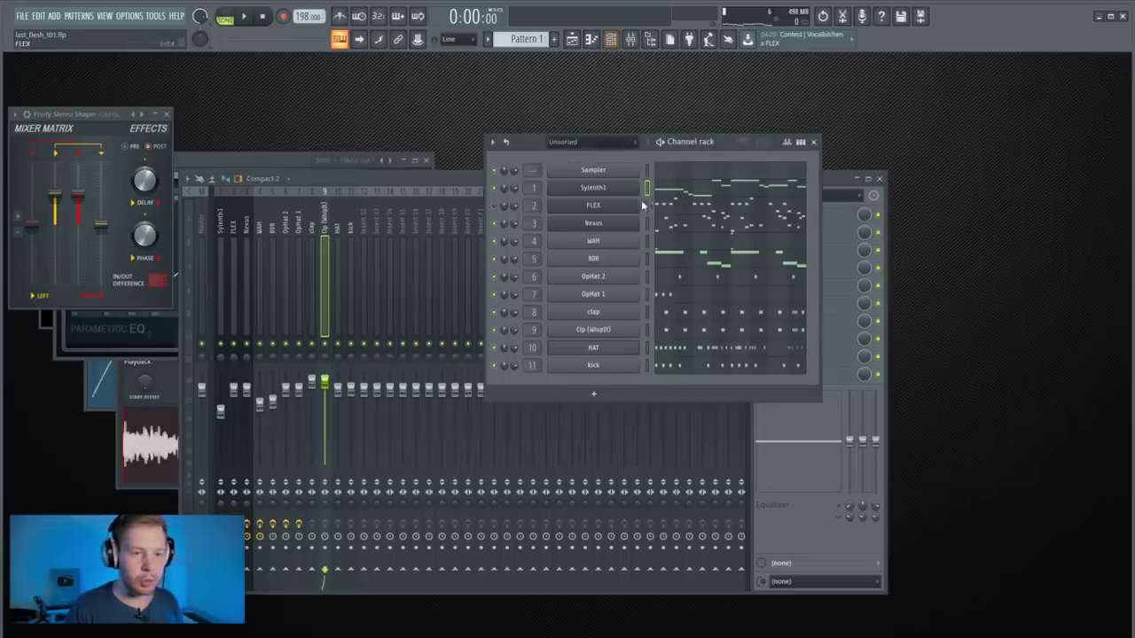
left_click(487, 39)
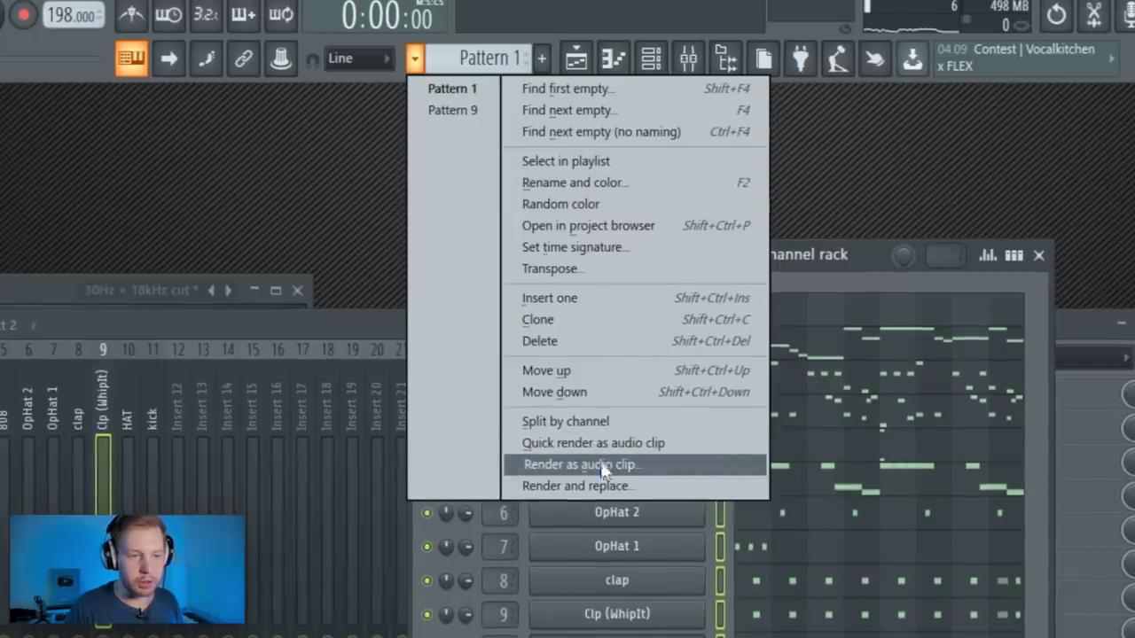
left_click(592, 422)
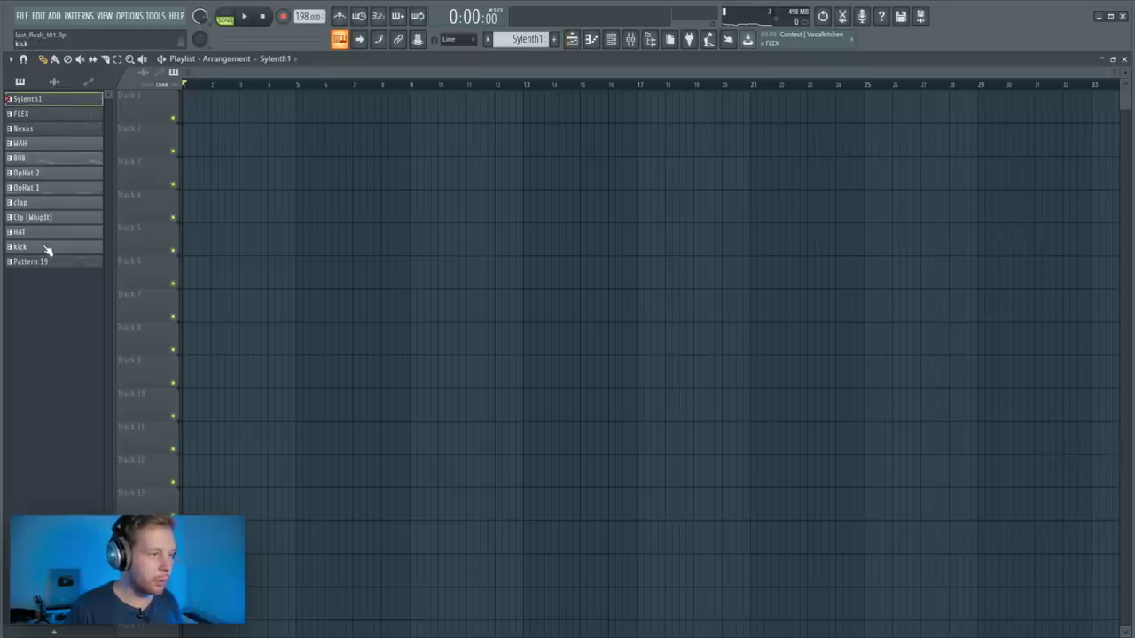
Step: Place all patterns from Sylenth1 to kick on separate playlist tracks and move the clips to bar 25
left_click(47, 247, "shift")
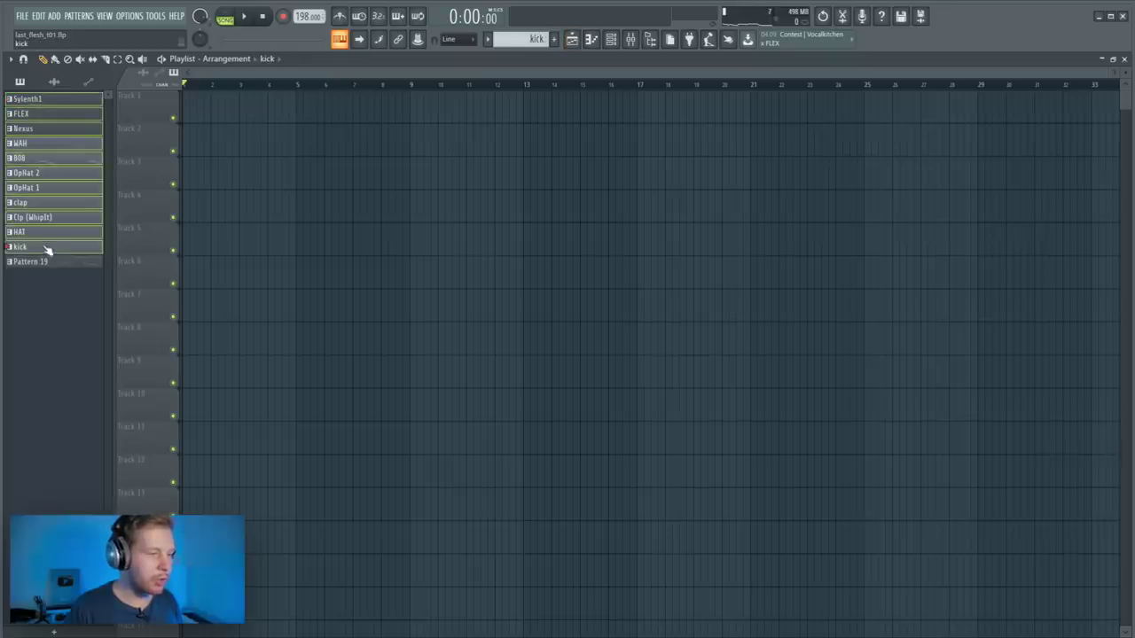
left_click_drag(34, 105, 195, 113)
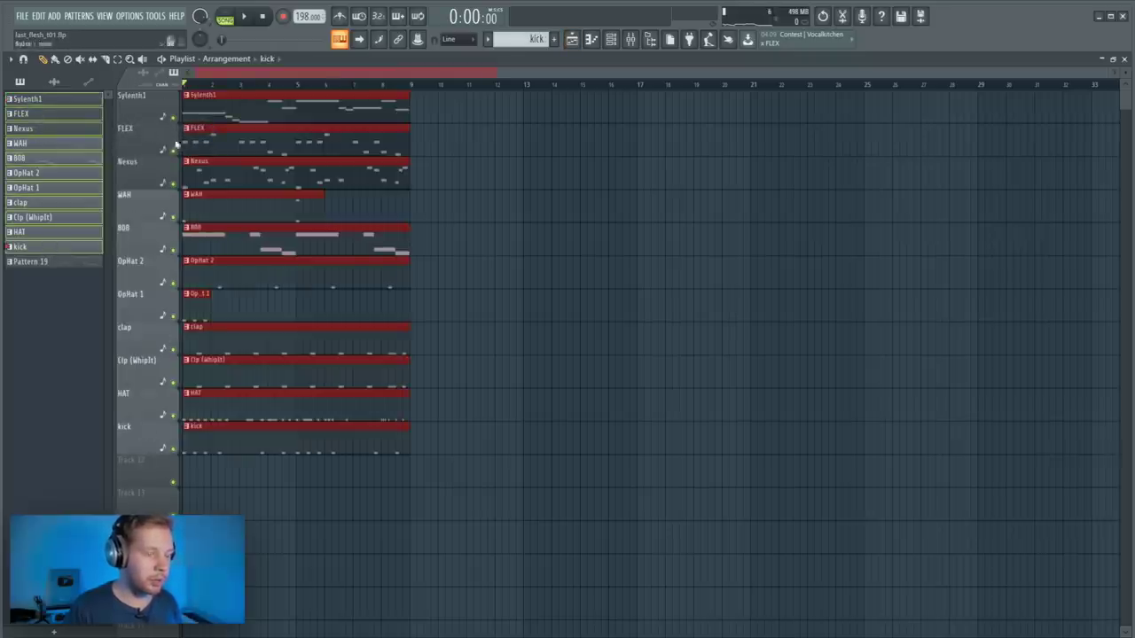
left_click_drag(443, 551, 894, 107)
left_click(784, 169)
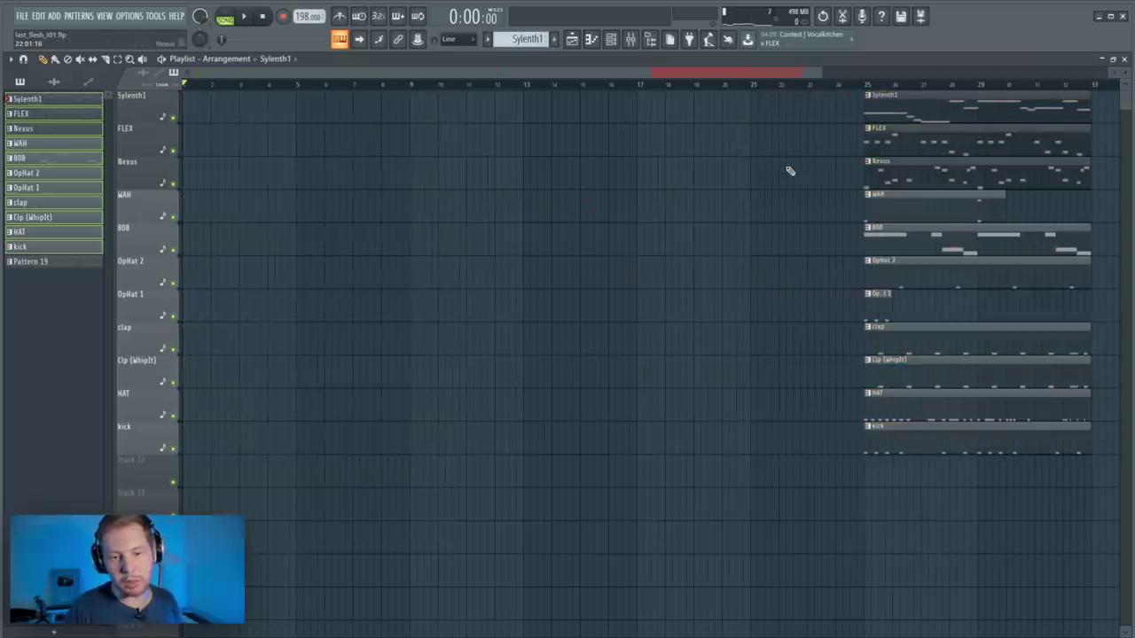
Step: Place the TransFx (Noise) clip from bar 14 to bar 17, stretching its time to fit and adding a fade-in
left_click(54, 80)
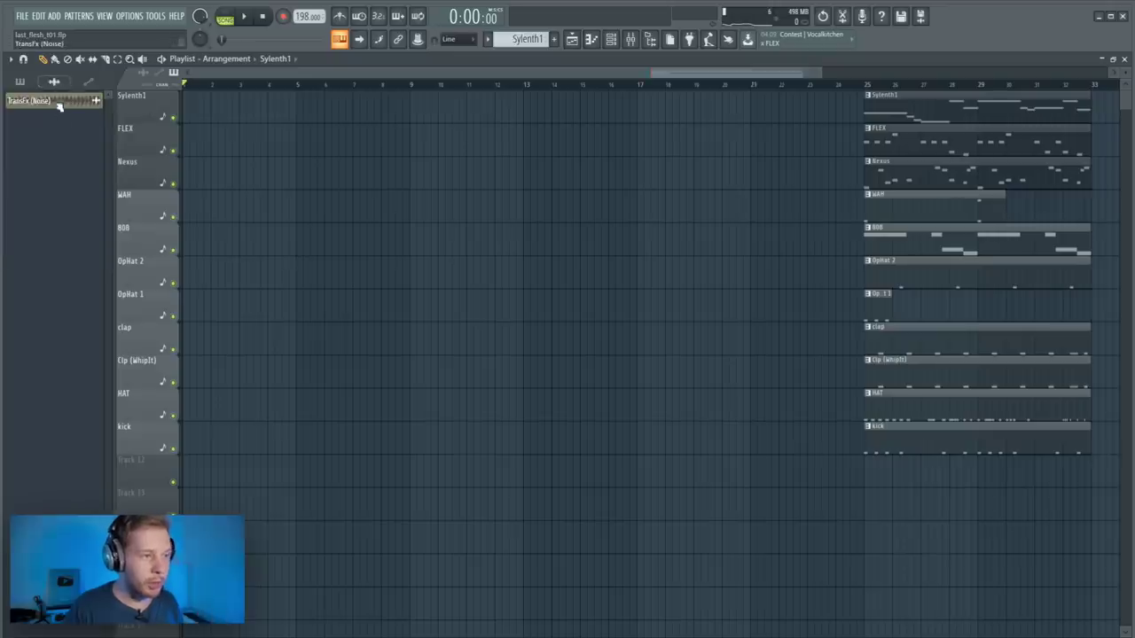
left_click_drag(50, 101, 651, 478)
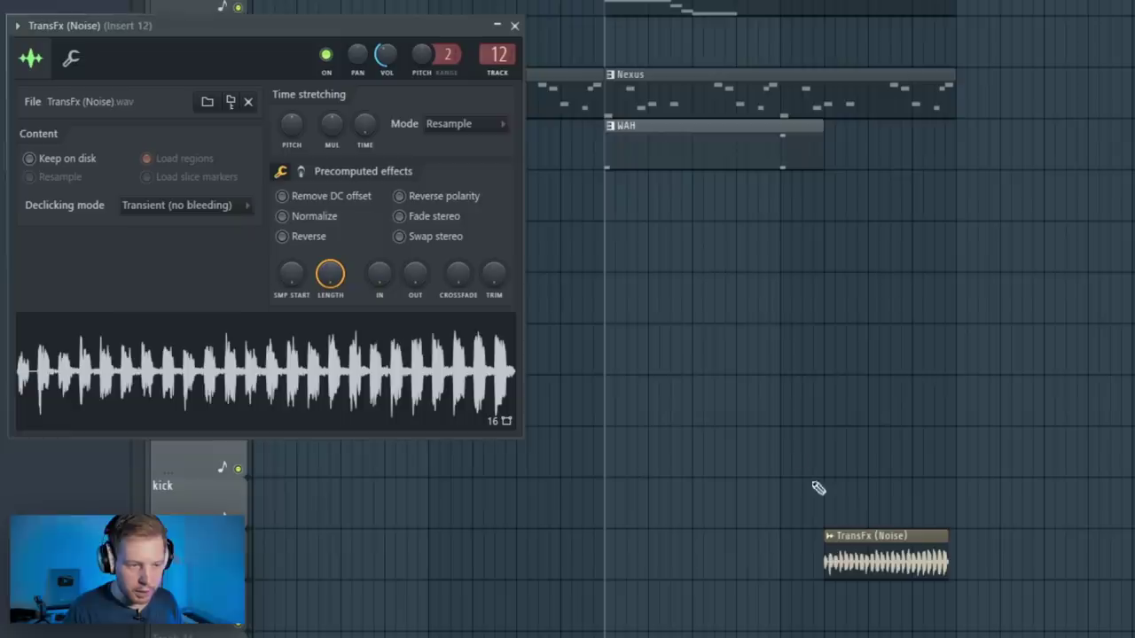
left_click_drag(365, 127, 364, 120)
mouse_move(381, 280)
left_mouse_down()
mouse_move(382, 248)
mouse_move(376, 281)
left_mouse_up()
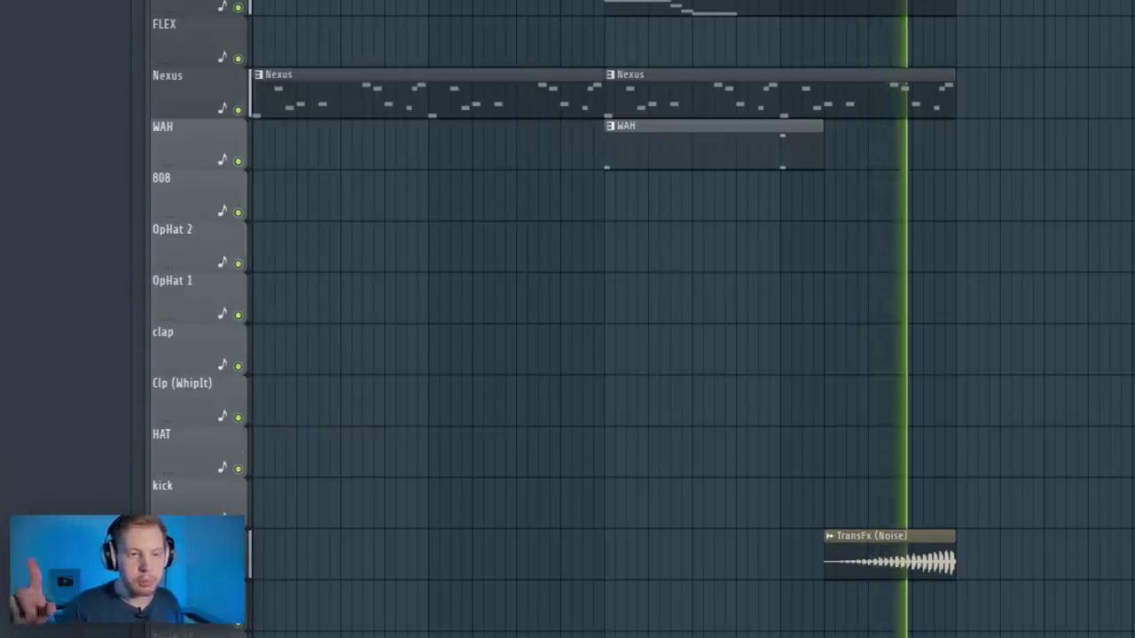
key("space")
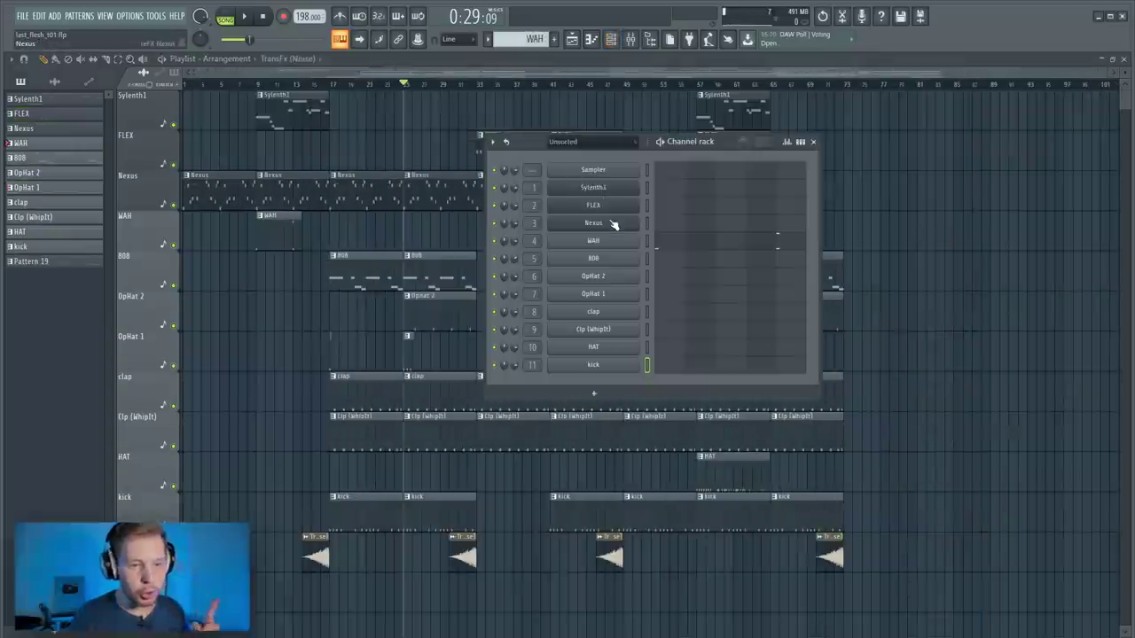
Step: Clone the Nexus channel and raise the second note of its two-note phrase in bar 4 to A#6, checking it in playback
right_click(614, 222)
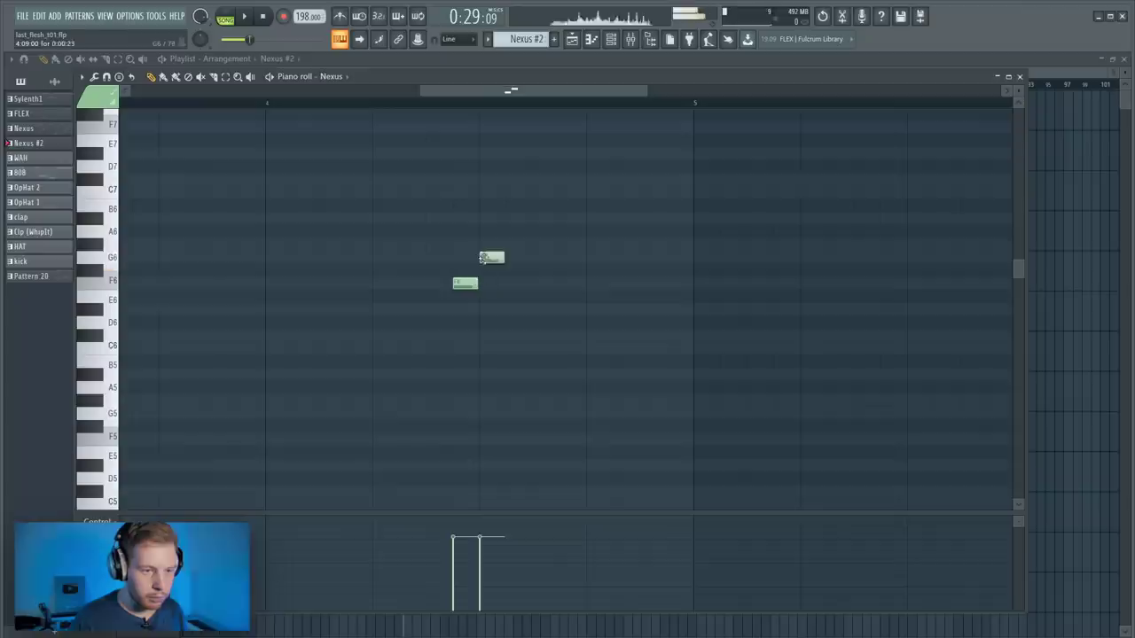
left_click_drag(490, 255, 496, 211)
left_click(438, 104)
key("space")
key("space")
key("space")
key("space")
key("space")
key("space")
Step: Lengthen the A#6 note and move the Nexus #2 clip at bar 33 from the WAH track to the Sylenth1 track
left_click_drag(504, 218, 531, 218)
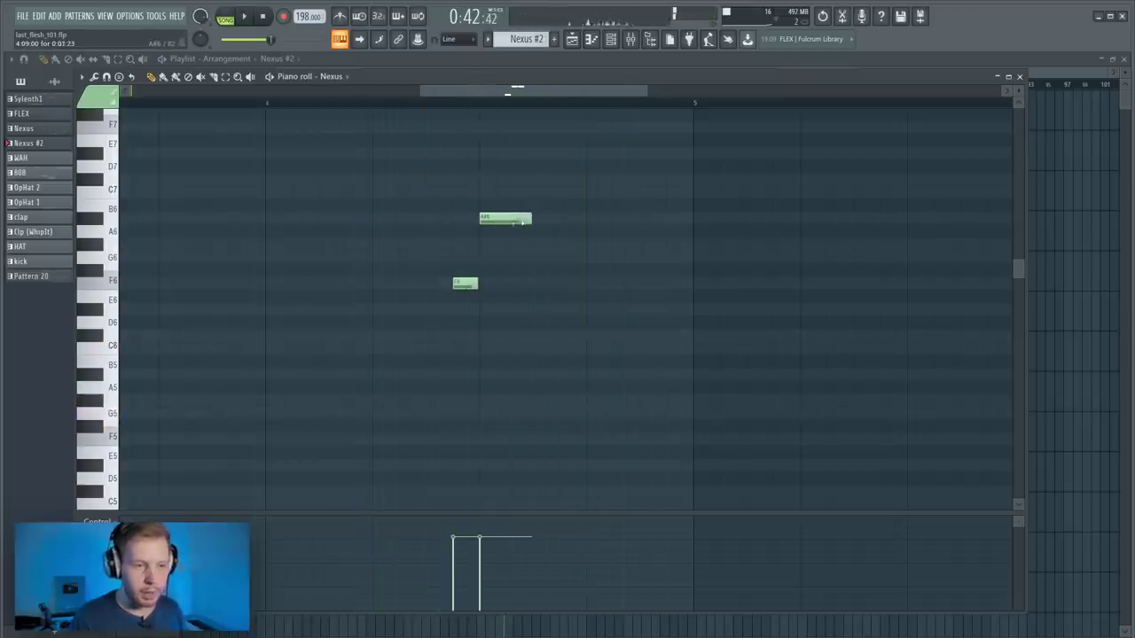
key("F5")
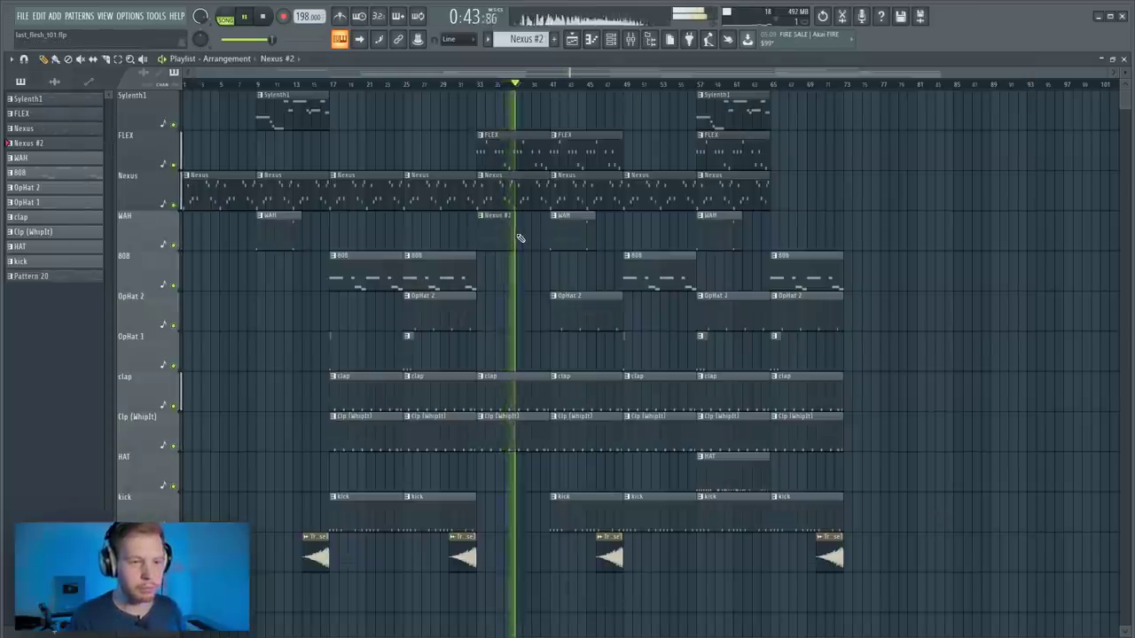
left_click_drag(499, 233, 494, 131)
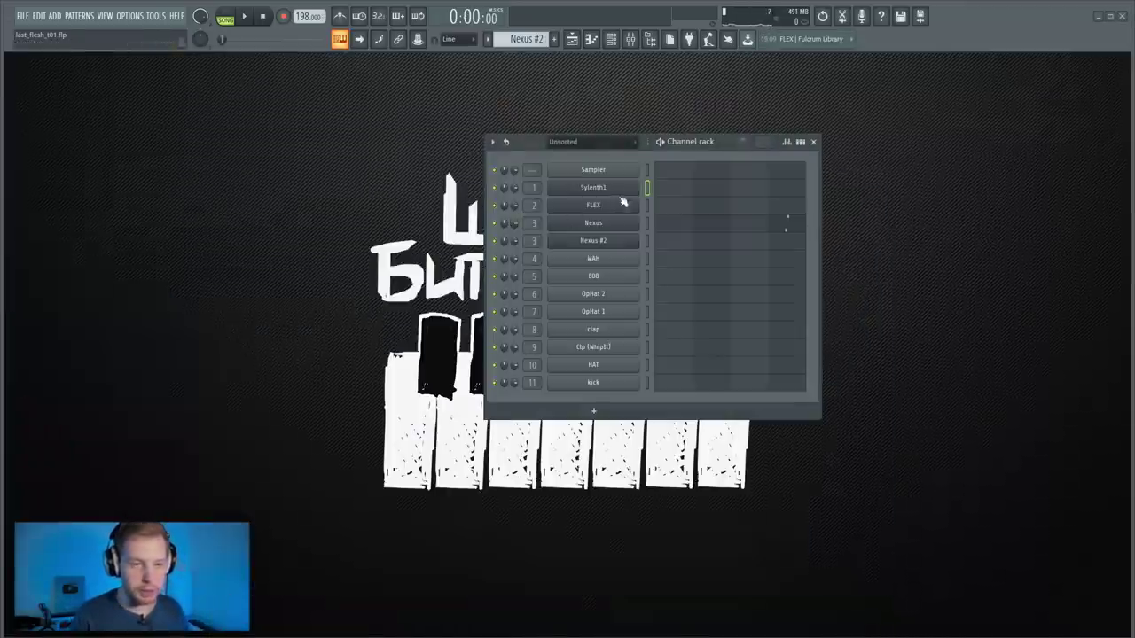
Step: Load Ozone 8 on the Master mixer track and add an Exciter module to its chain
key("F5")
key("F9")
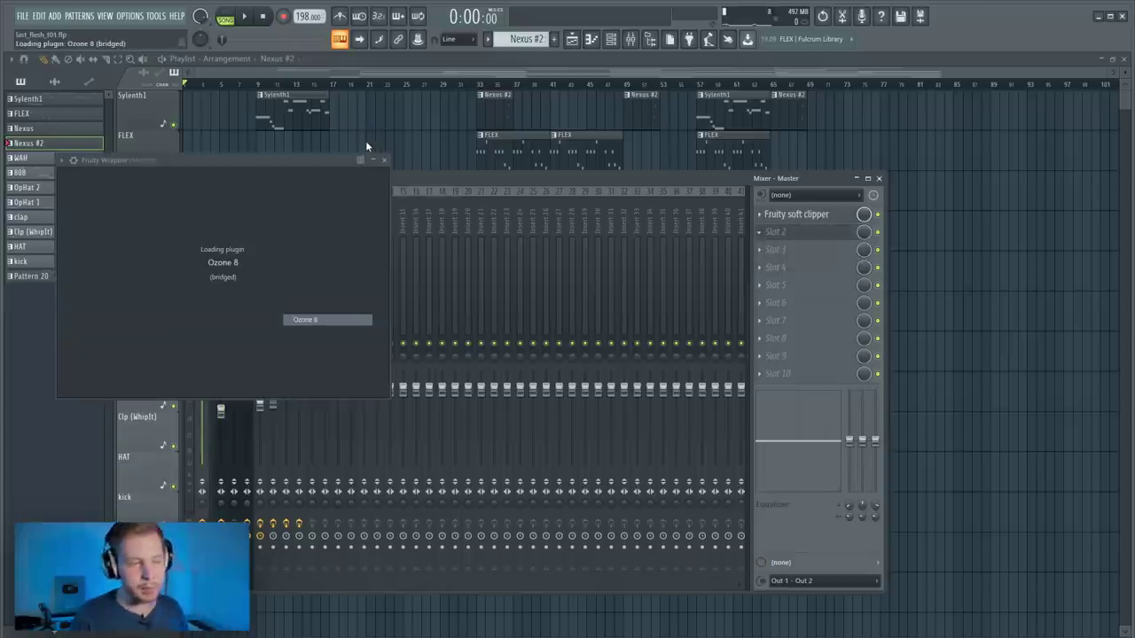
left_click_drag(327, 159, 450, 156)
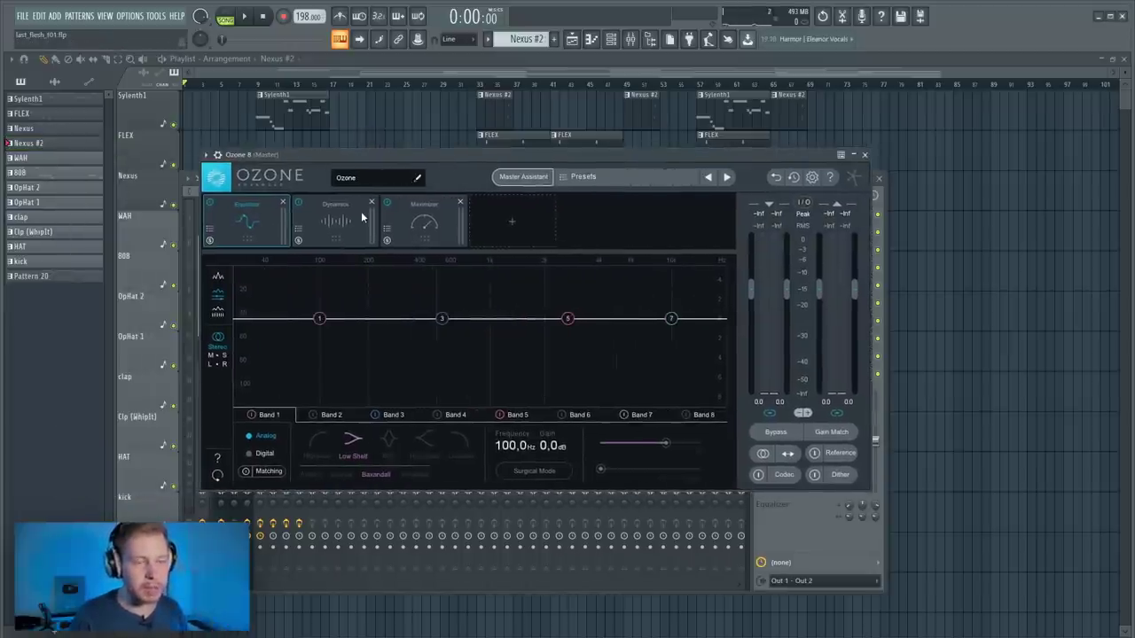
left_click(479, 218)
left_click(641, 301)
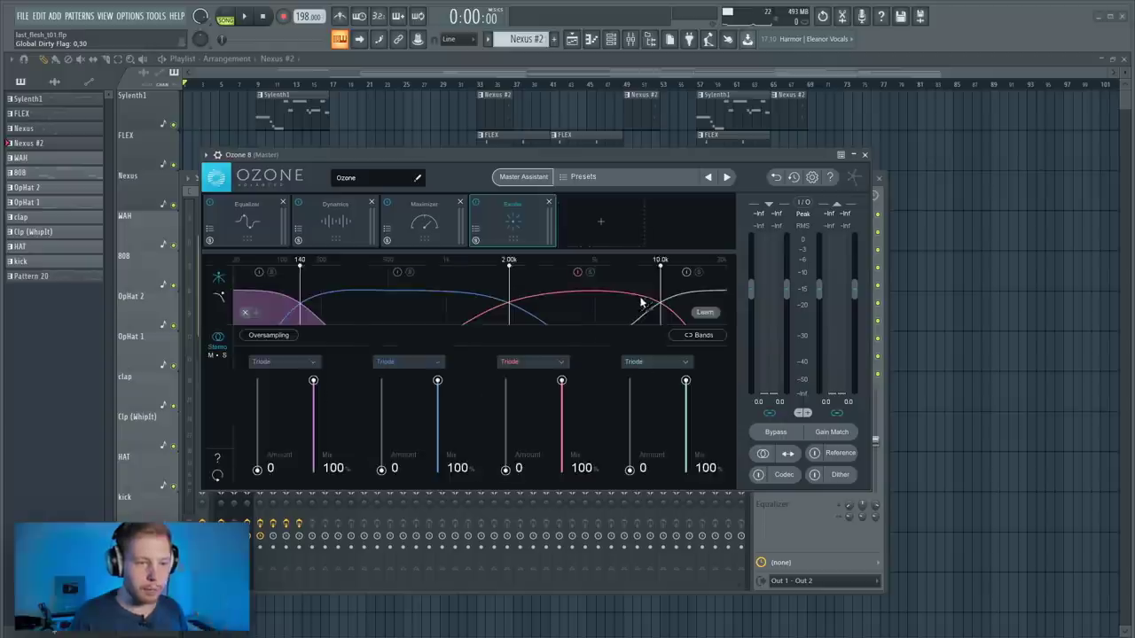
Step: Apply the Midrange preset to the Exciter and move the module ahead of the Maximizer
left_click(476, 229)
left_click(513, 364)
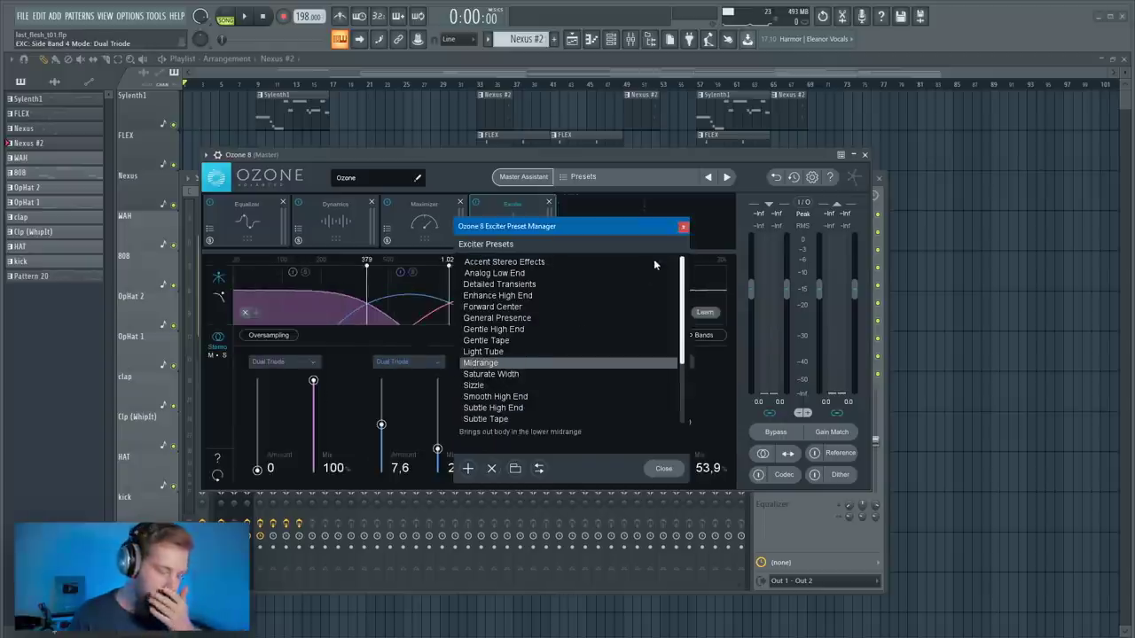
left_click(683, 229)
left_click_drag(520, 228, 396, 241)
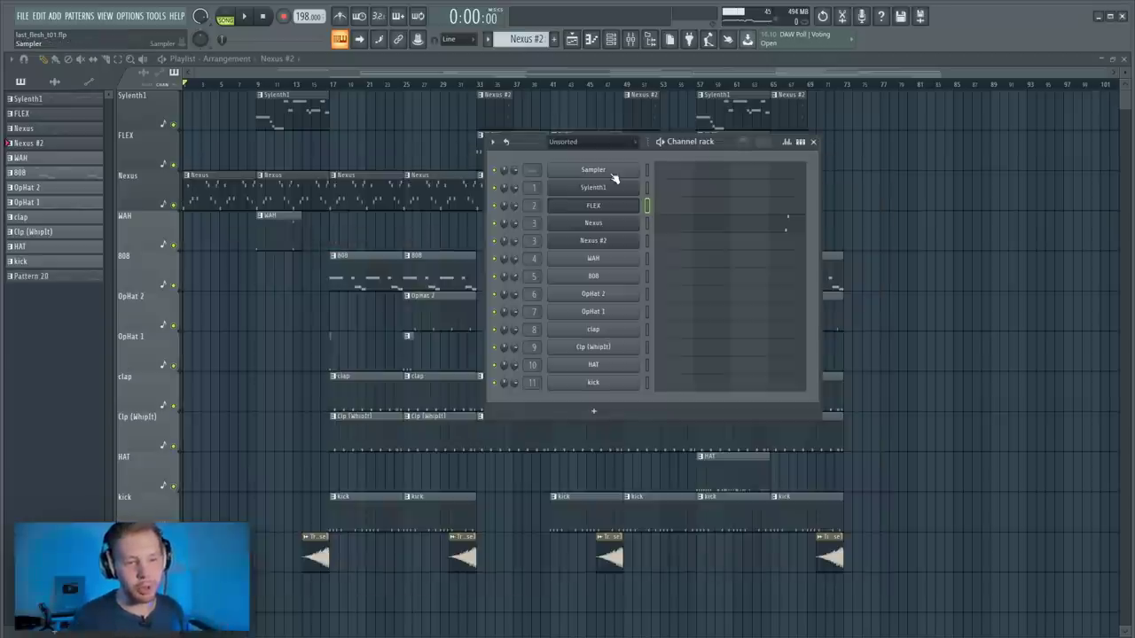
Step: Clone the Sylenth1 channel and initialise the copy's preset
right_click(621, 187)
mouse_move(709, 266)
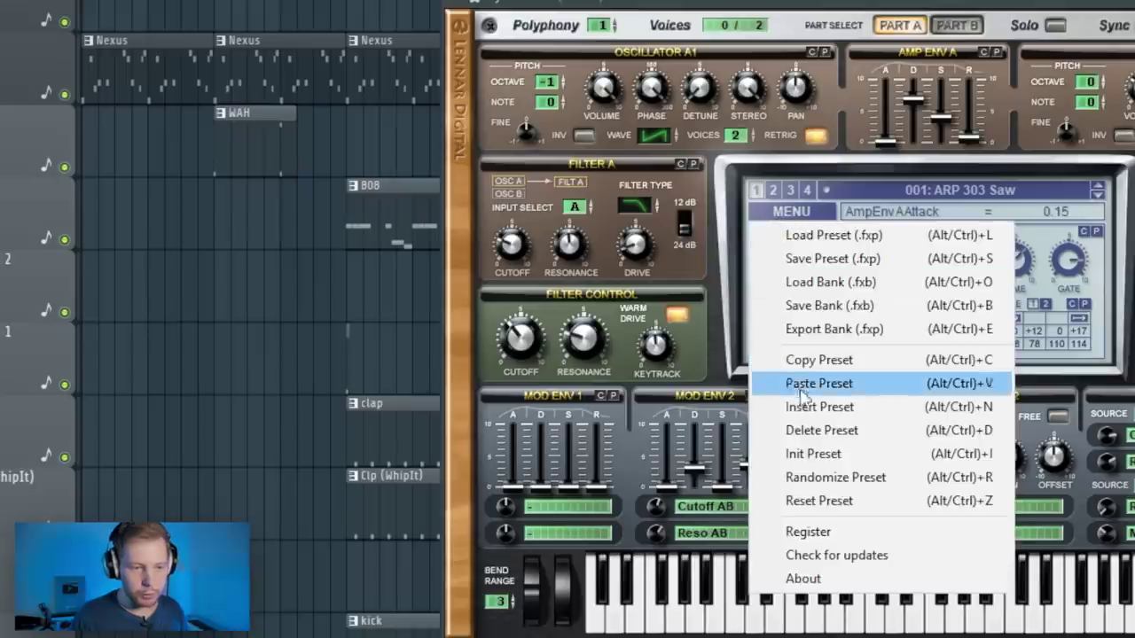
left_click(811, 454)
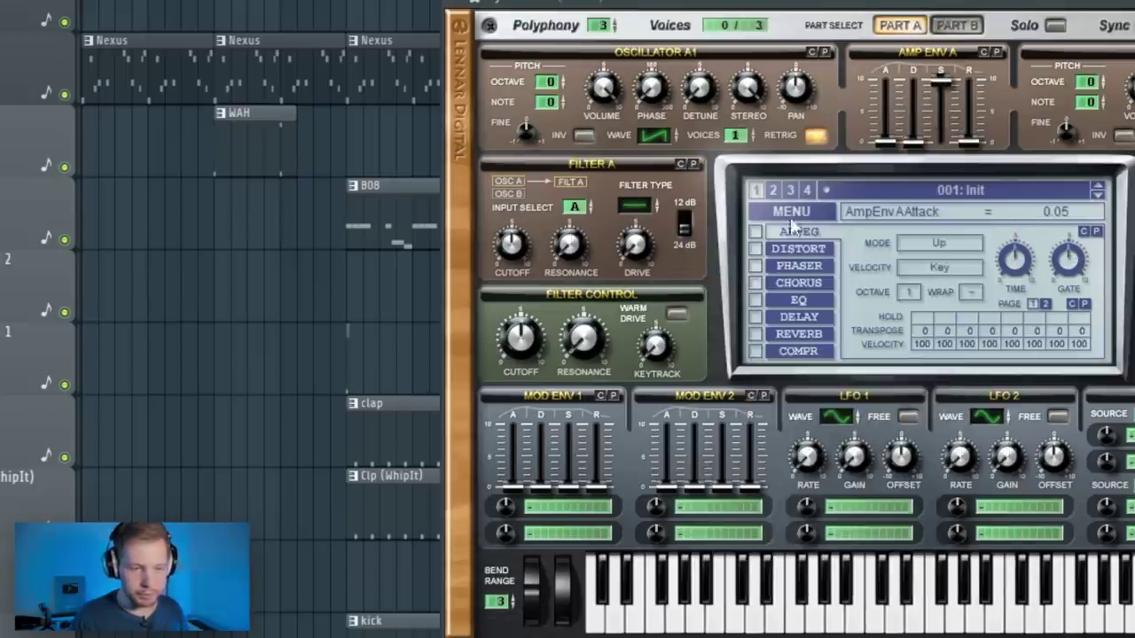
Step: Set oscillator A1 to 4 voices with 2.62 detune and Filter A to Highpass with a 36.90 Hz cutoff
left_click_drag(743, 142, 709, 43)
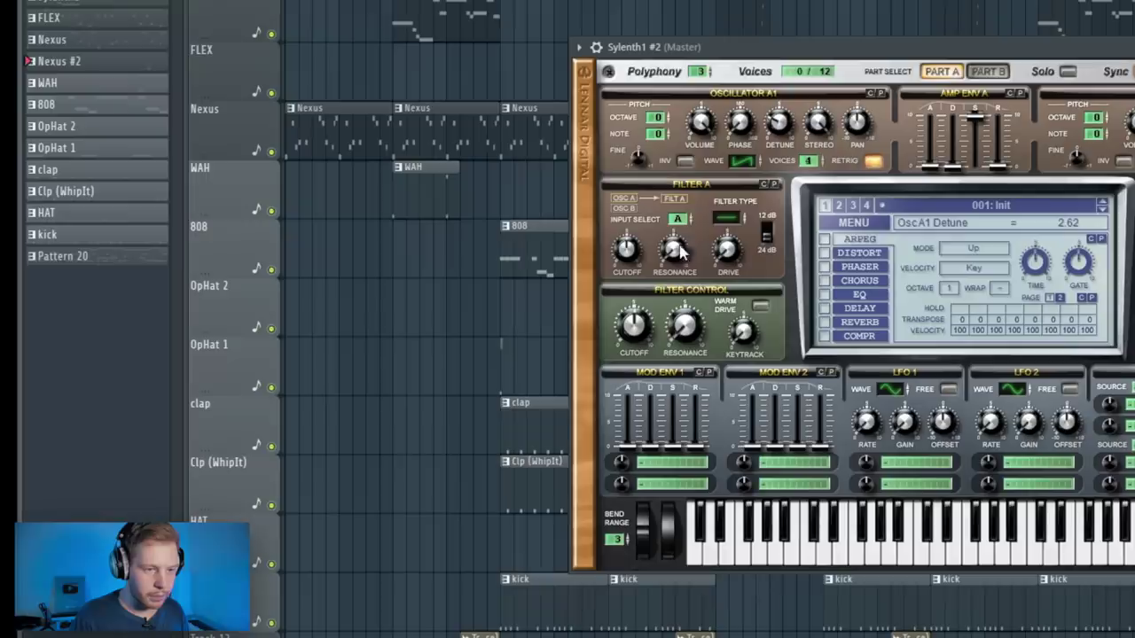
left_click(728, 226)
left_click_drag(745, 333, 740, 158)
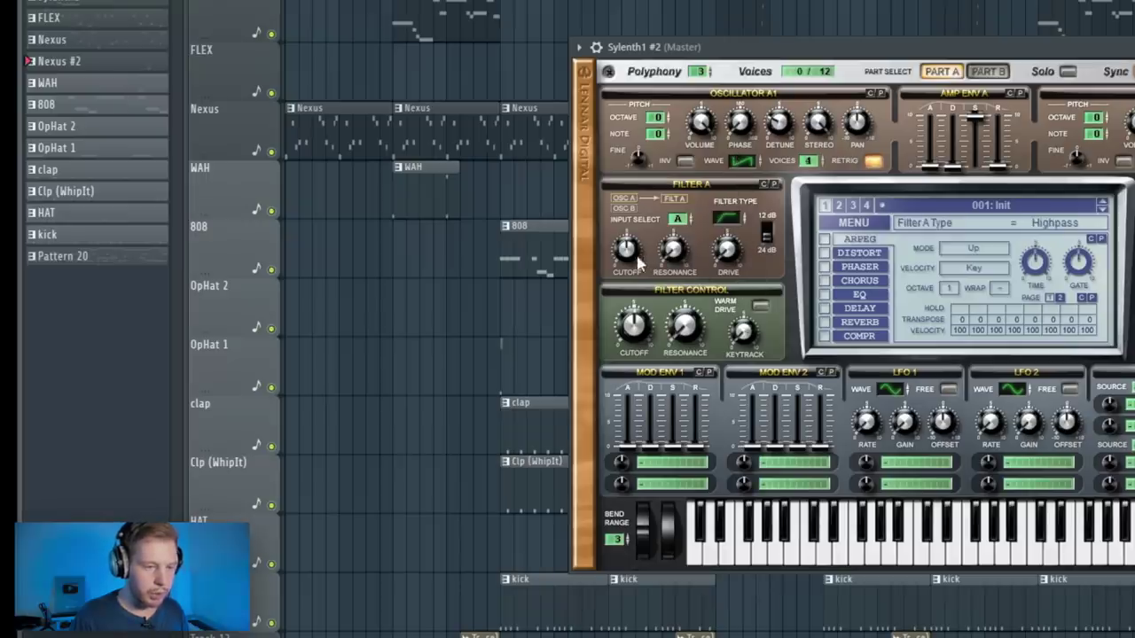
left_click_drag(628, 260, 630, 257)
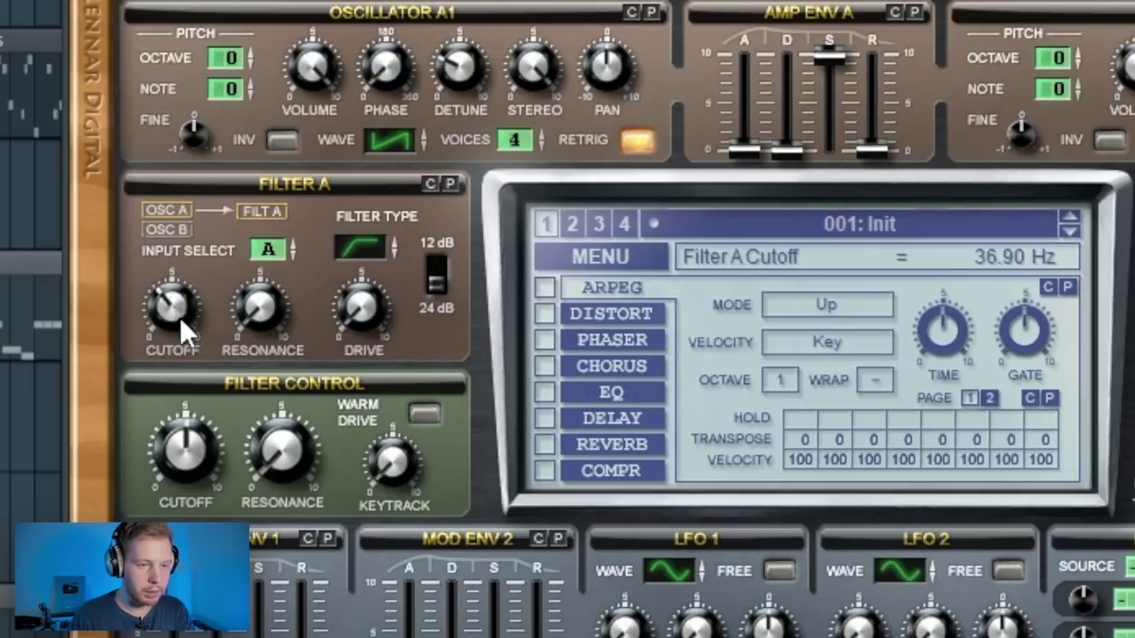
Step: Enable the synth's reverb at 24.29% dry/wet and raise the attack and release of Amp Env A
left_click(573, 441)
left_click(544, 444)
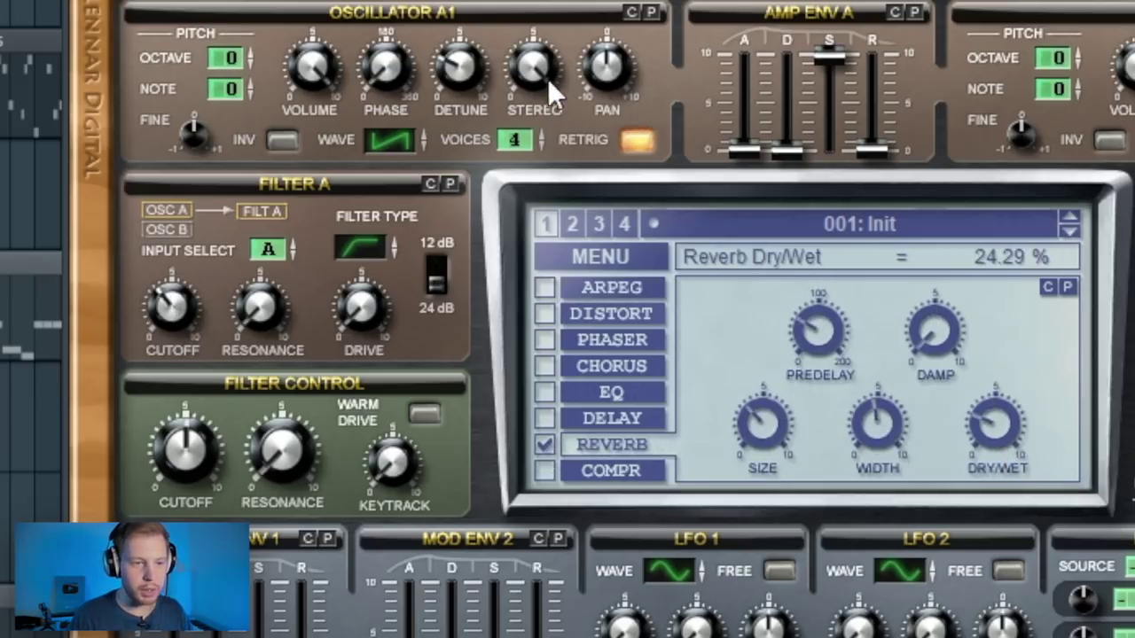
left_click_drag(741, 150, 748, 129)
left_click_drag(879, 148, 883, 125)
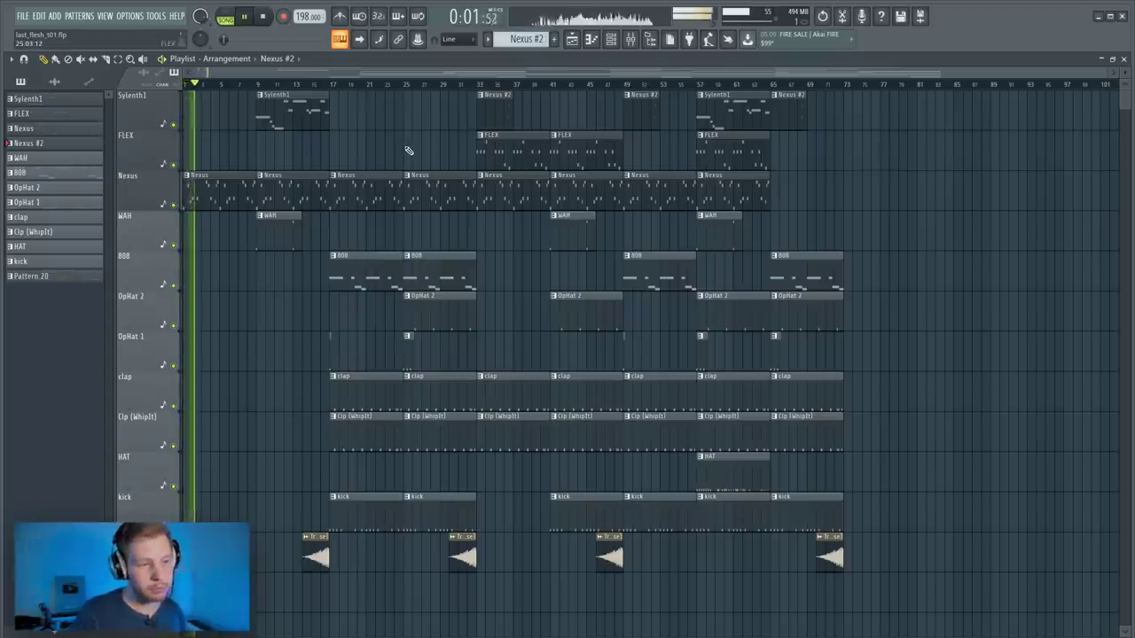
Step: Review the effect chains of the Sylenth1, FLEX and Nexus mixer tracks and play the arrangement from the start
key("space")
key("F9")
left_click(221, 226)
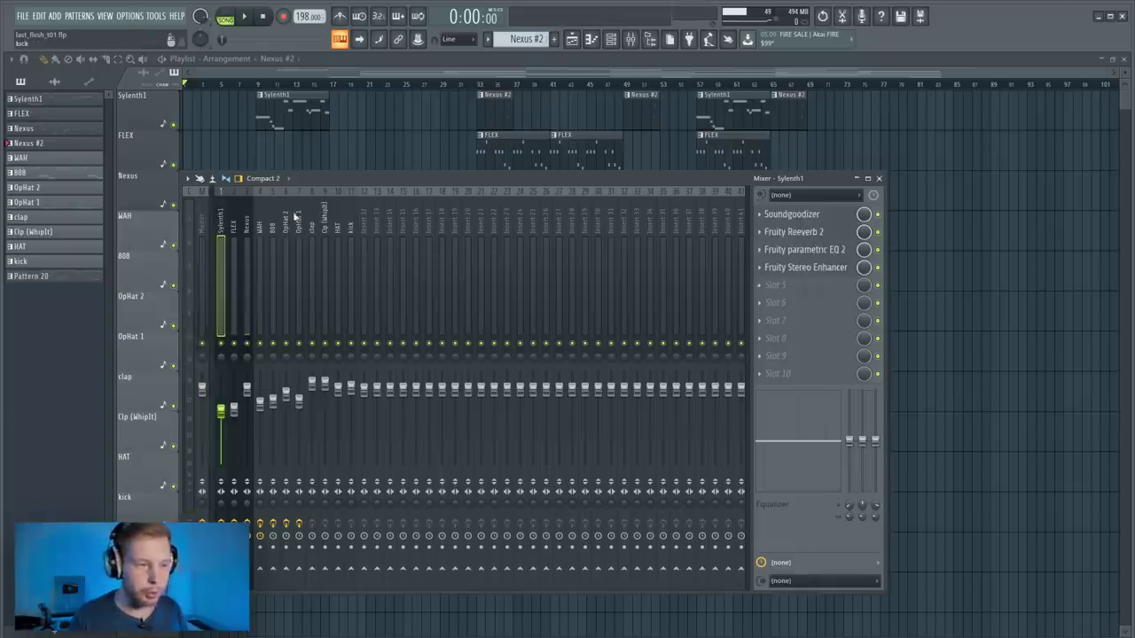
left_click(233, 226)
left_click(246, 226)
left_click_drag(836, 217, 836, 127)
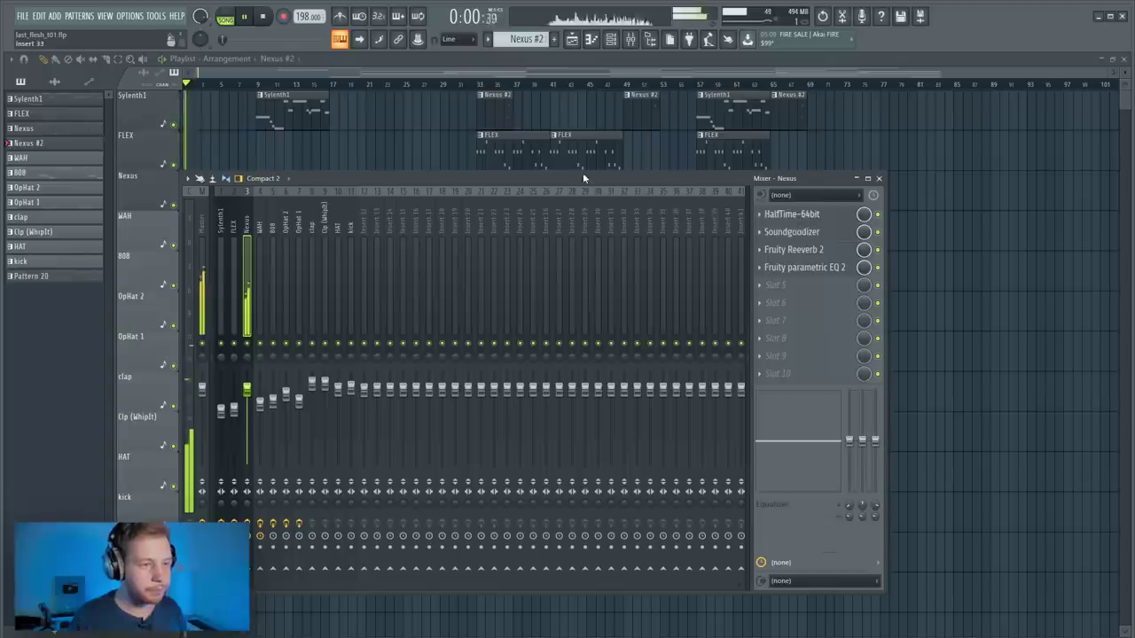